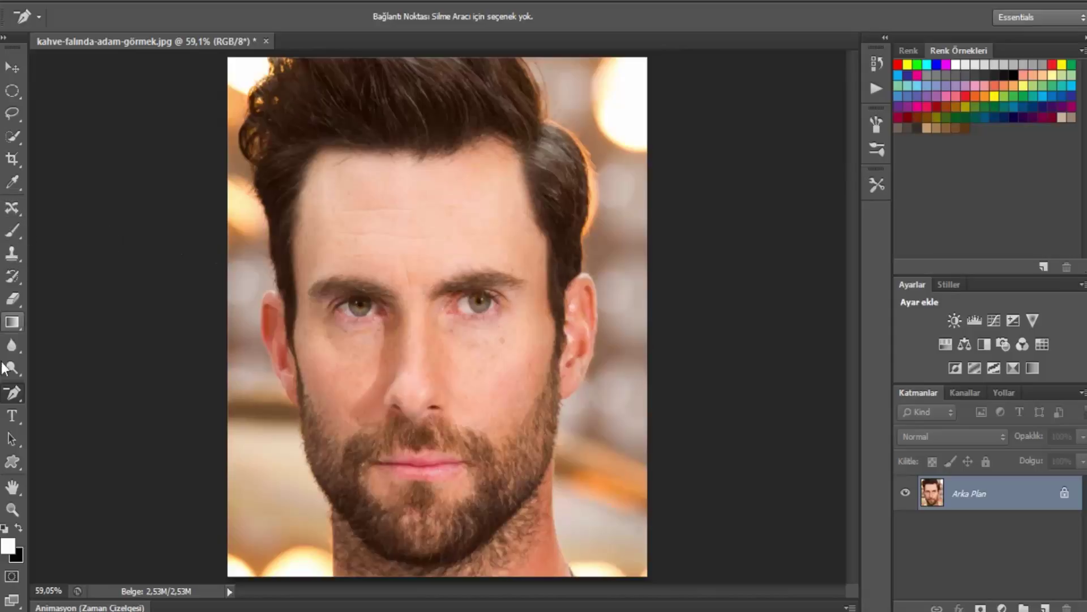
- Switch to the Pen Tool and add an empty layer, Katman 1, above the portrait
right_click(17, 391)
left_click(94, 389)
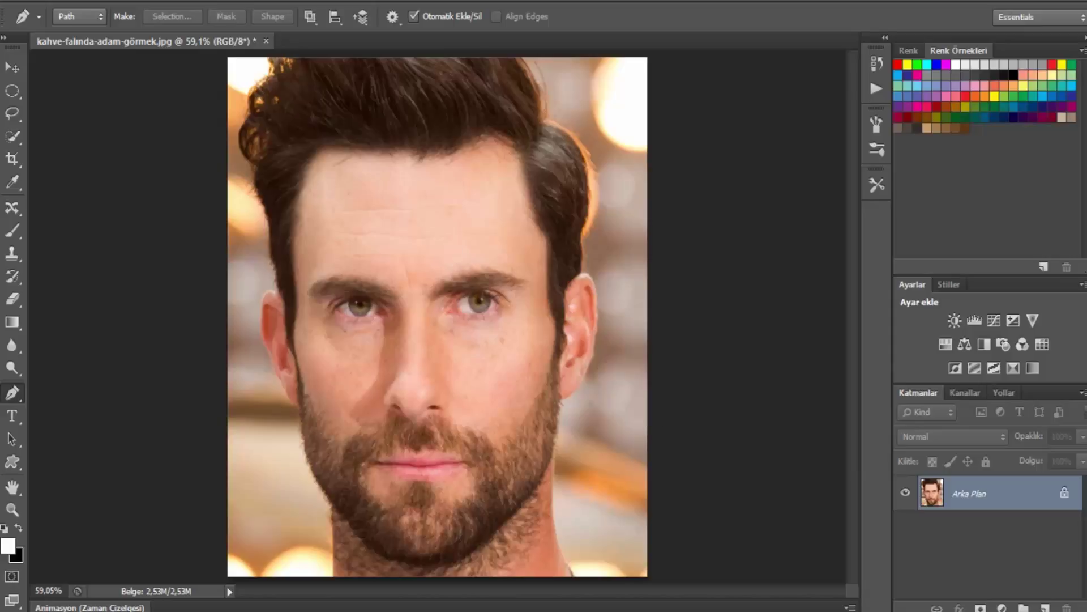
left_click(1045, 608)
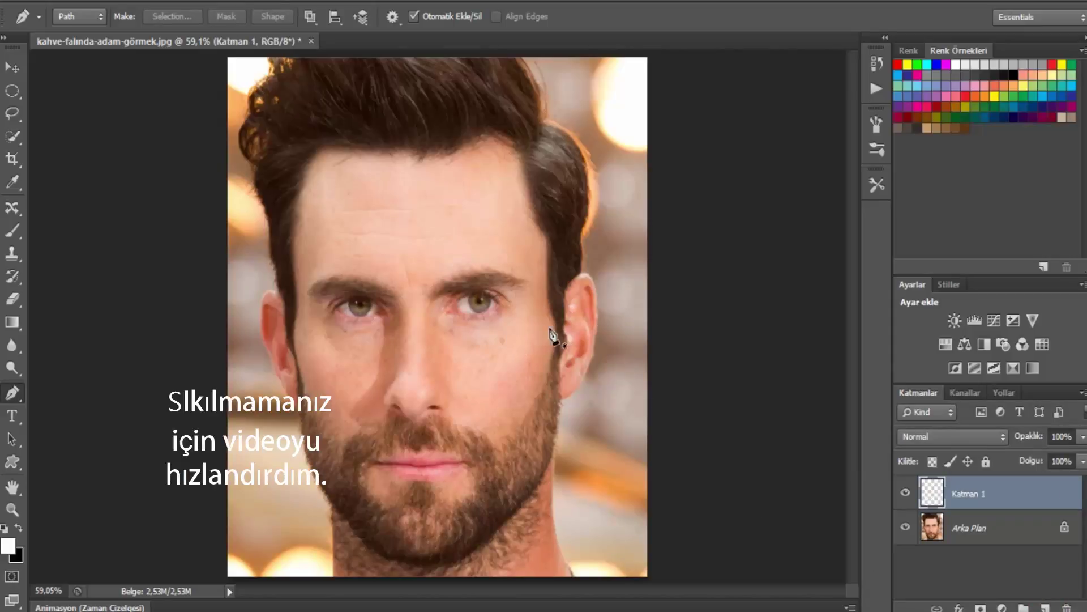
- Start the face outline at the chin and trace up the right jaw and around the right ear
left_click(461, 559)
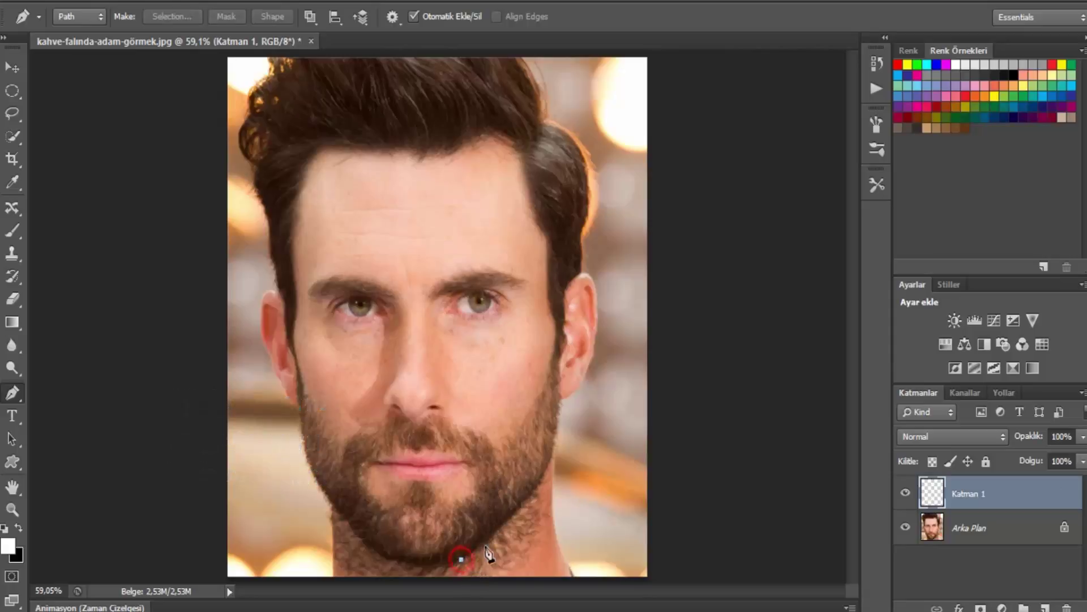
left_click(501, 527)
left_click(521, 503)
left_click(540, 482)
left_click(552, 458)
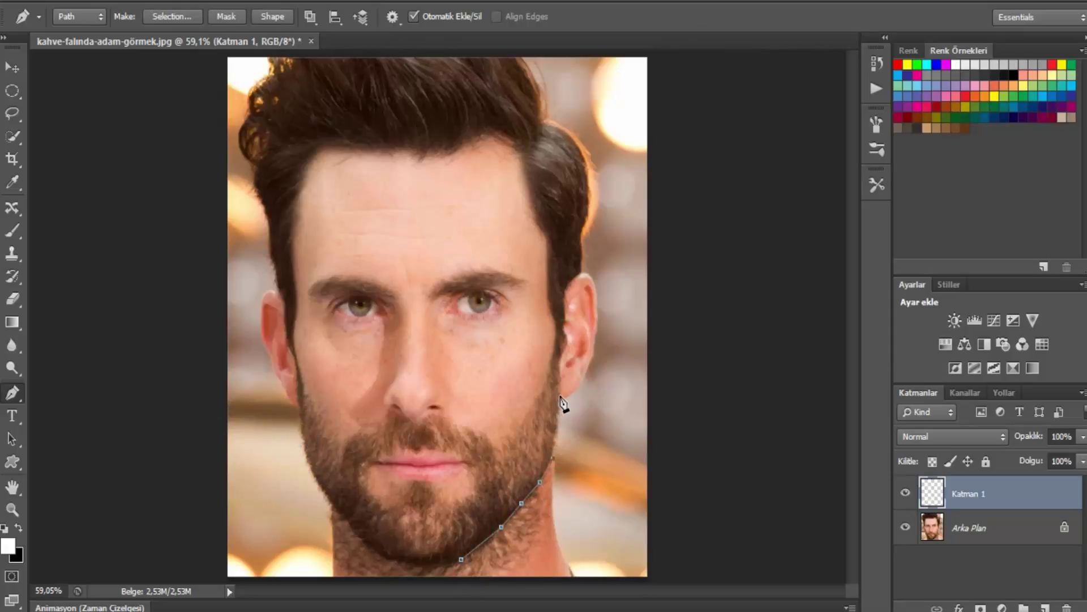
left_click(566, 397)
left_click(583, 381)
left_click(591, 355)
left_click(597, 317)
left_click(591, 276)
left_click(567, 289)
left_click(564, 326)
left_click(562, 348)
left_click(558, 328)
left_click(547, 293)
left_click(548, 240)
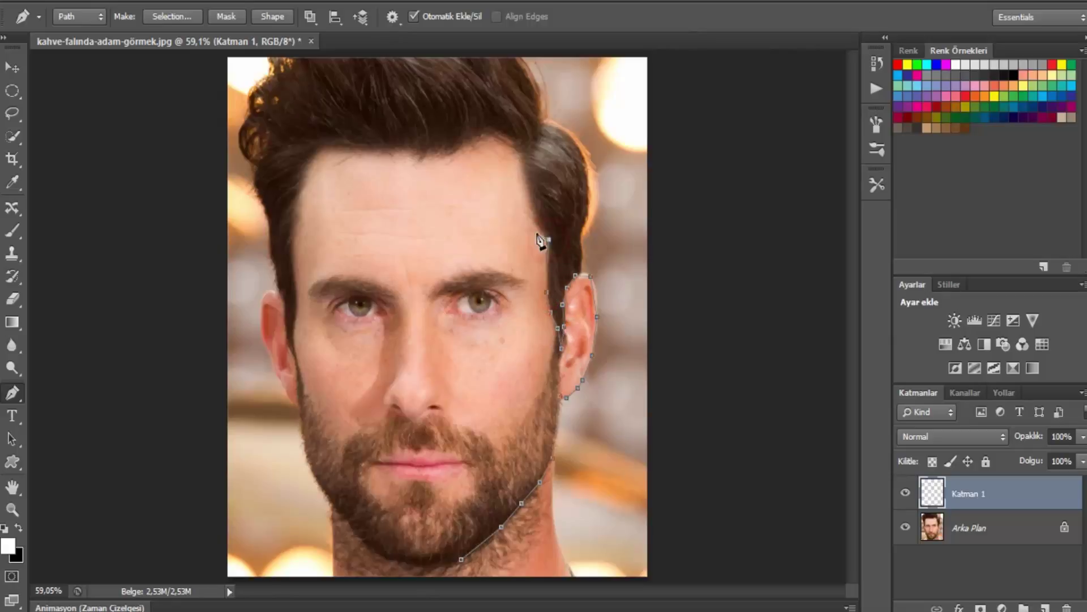
- Continue the outline up the right hairline and left across the forehead
left_click(533, 199)
left_click(521, 155)
left_click(504, 138)
left_click(484, 130)
left_click(466, 144)
left_click(394, 143)
left_click(345, 140)
left_click(313, 149)
left_click(300, 176)
left_click(295, 195)
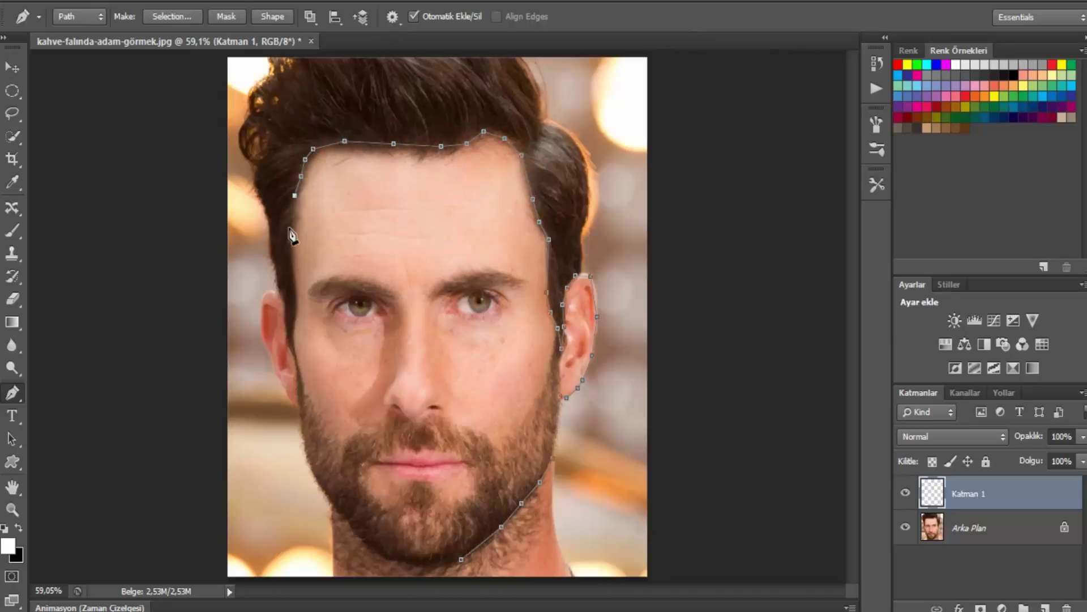
- Trace down the left face side, ear and jaw, closing at the chin with a curved segment
left_click(290, 235)
left_click(293, 274)
left_click(296, 302)
left_click(292, 340)
left_click(288, 329)
left_click(285, 304)
left_click(266, 295)
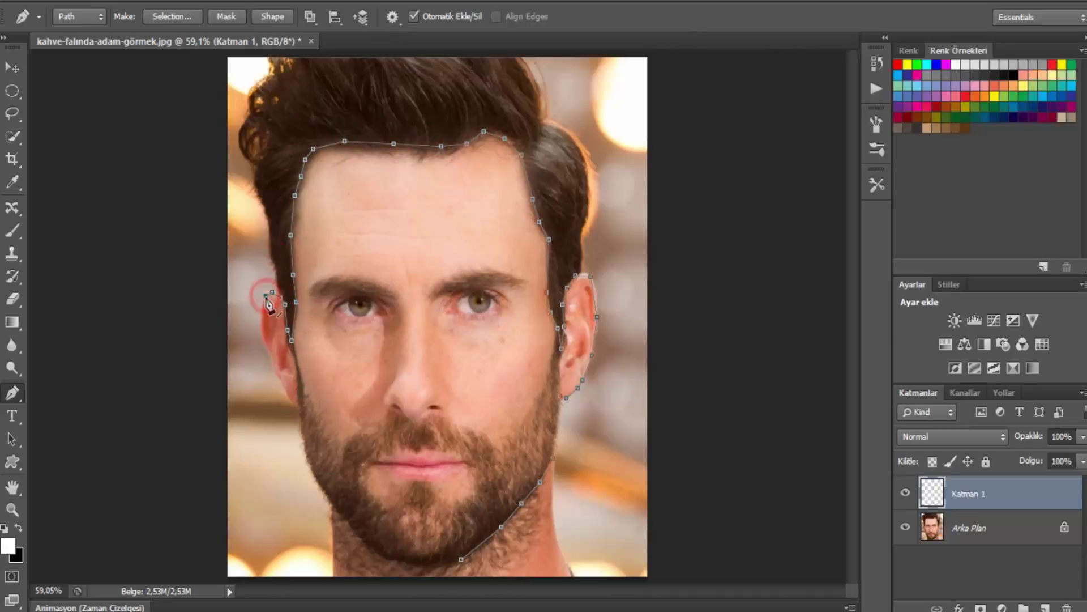
left_click(260, 315)
left_click(261, 340)
left_click(275, 374)
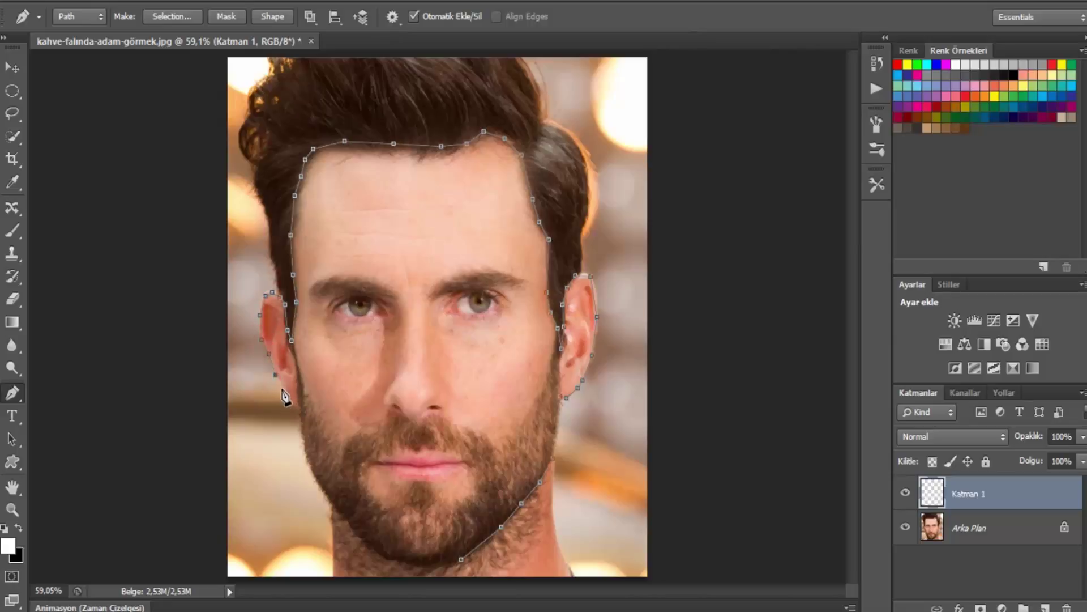
left_click(296, 406)
left_click(305, 461)
left_click(326, 492)
left_click(351, 522)
left_click(381, 554)
left_click(461, 559)
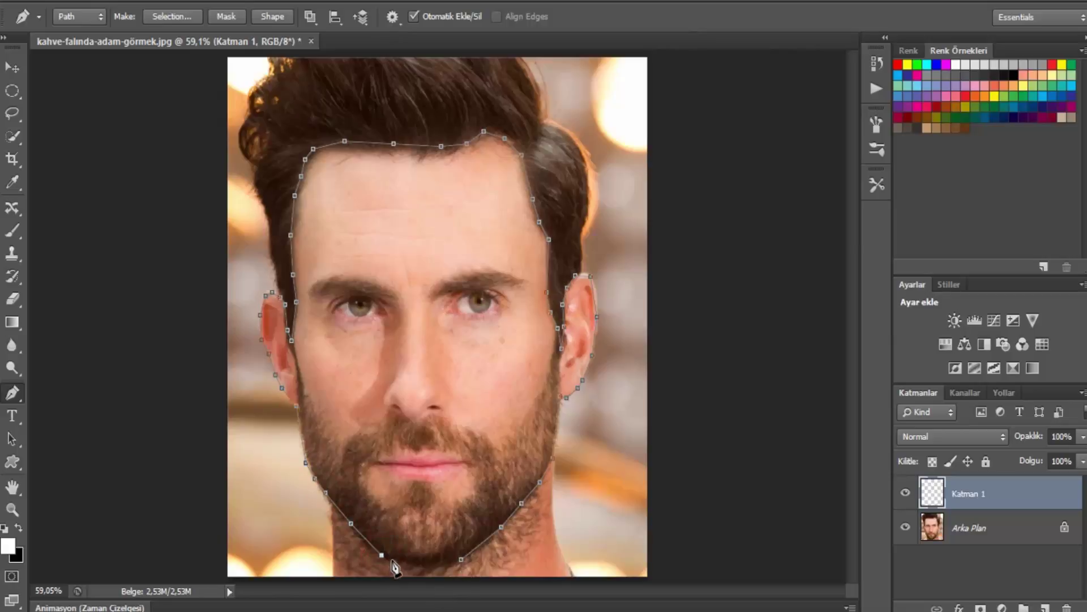
left_click_drag(422, 557, 424, 566)
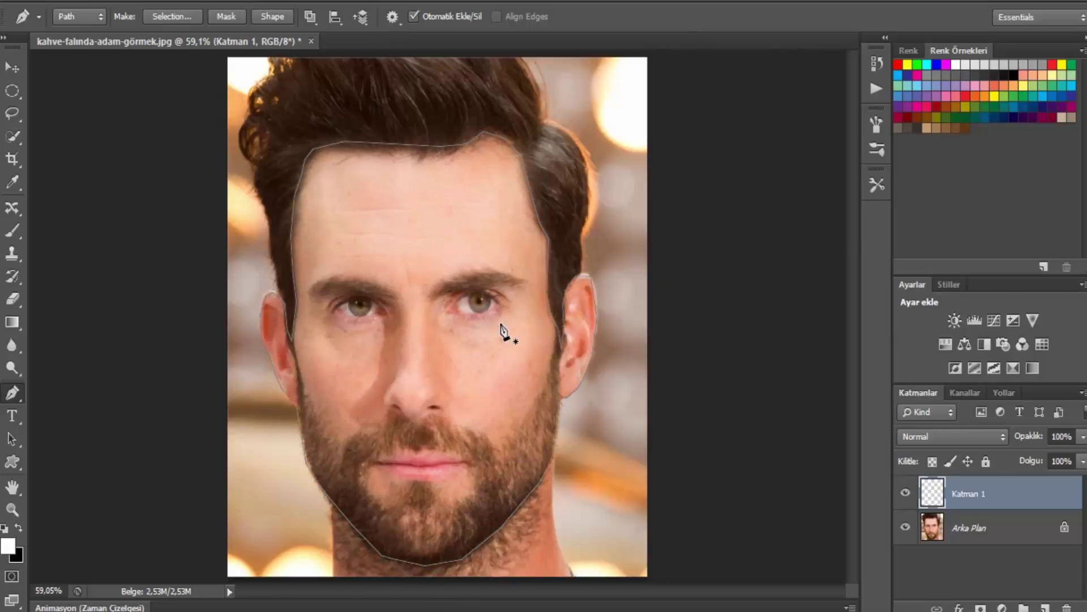
- Fill the face path with skin tone ecbfa8 sampled from the forehead
right_click(457, 236)
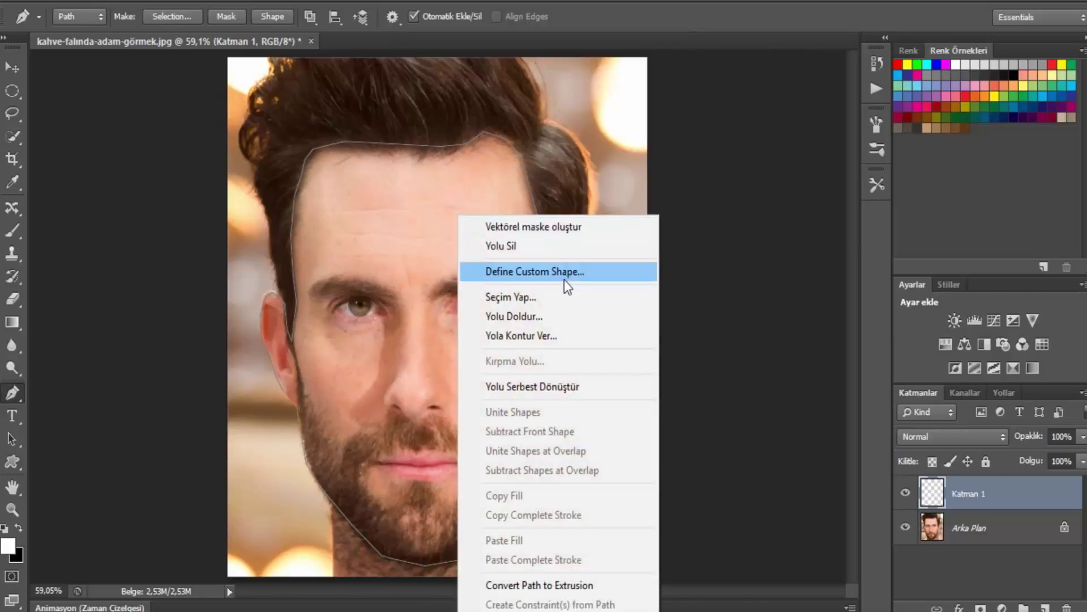
left_click(531, 315)
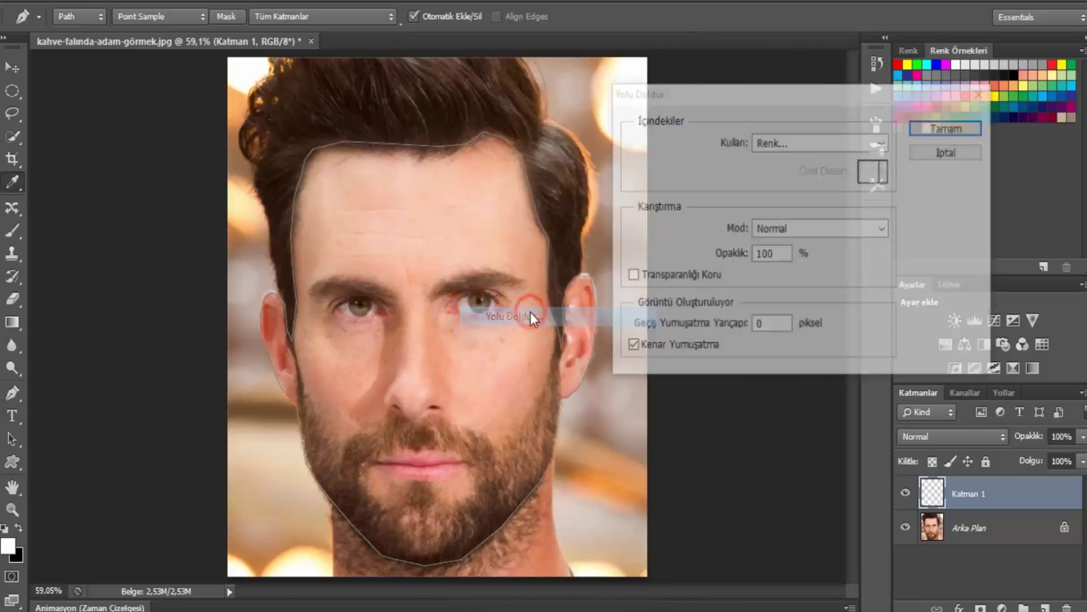
left_click(842, 142)
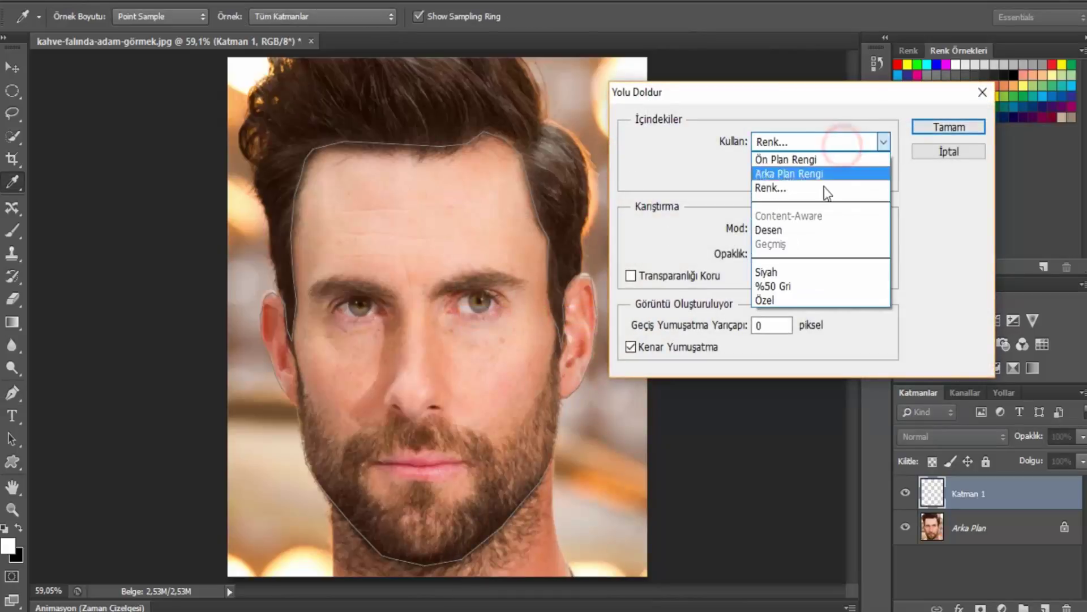
left_click(824, 187)
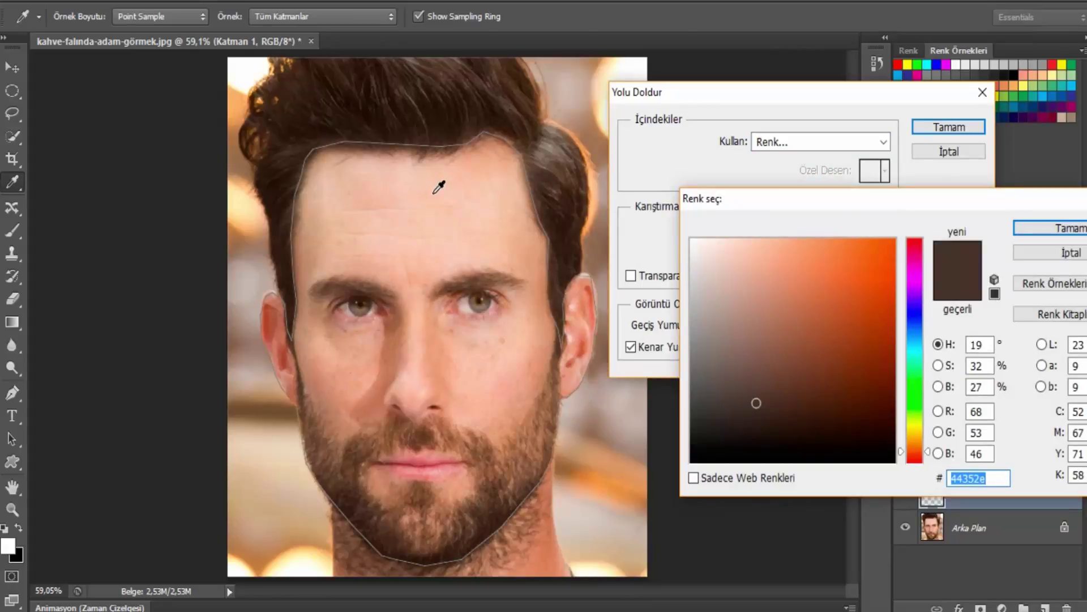
left_click(439, 187)
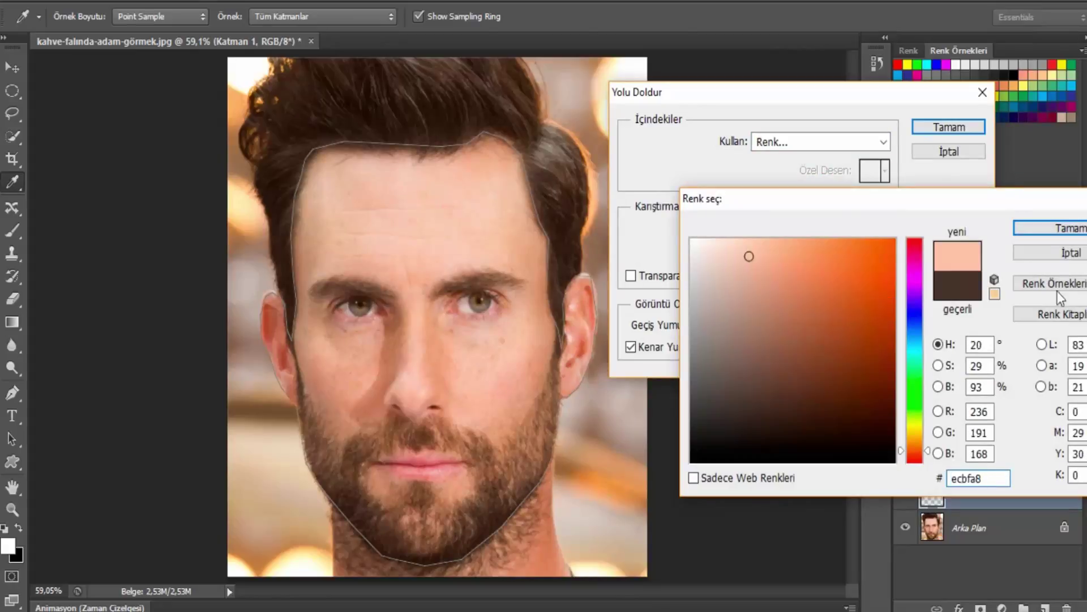
left_click(1055, 229)
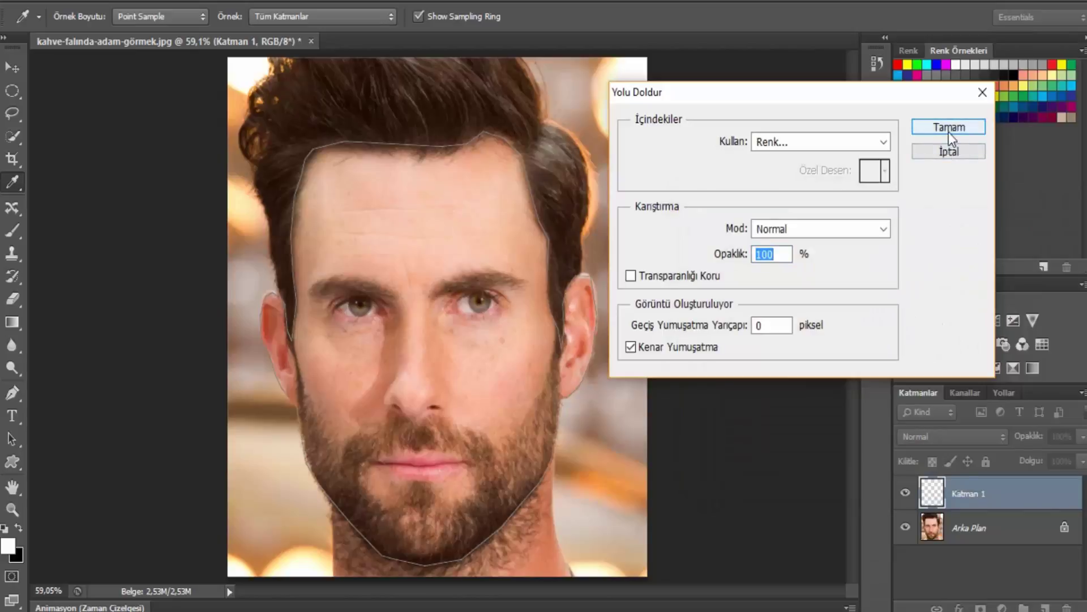
left_click(949, 129)
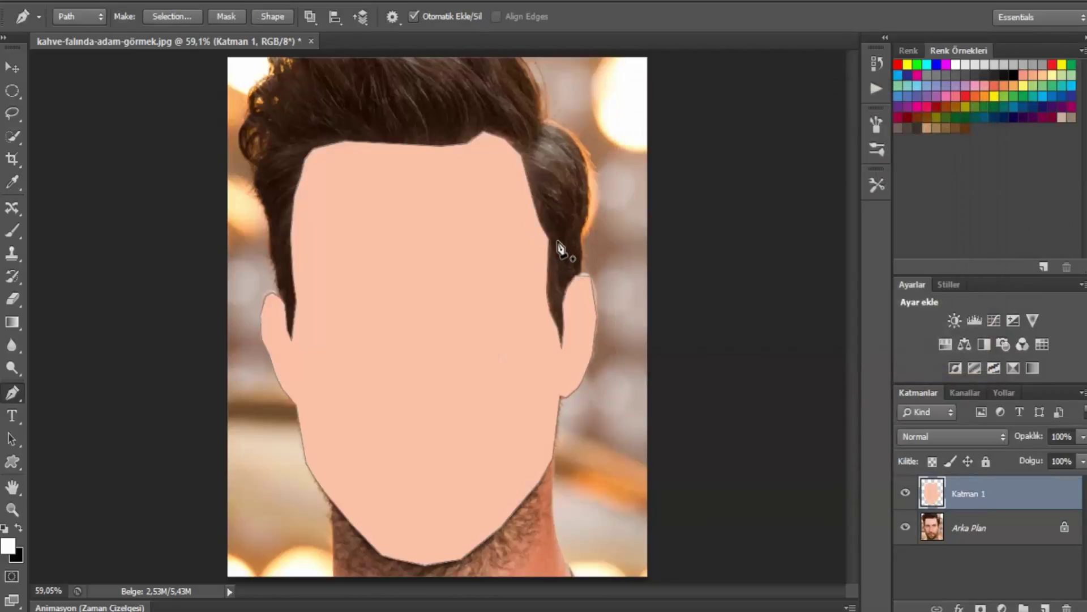
- Delete the face path and hide the Katman 1 layer
right_click(473, 310)
left_click(502, 247)
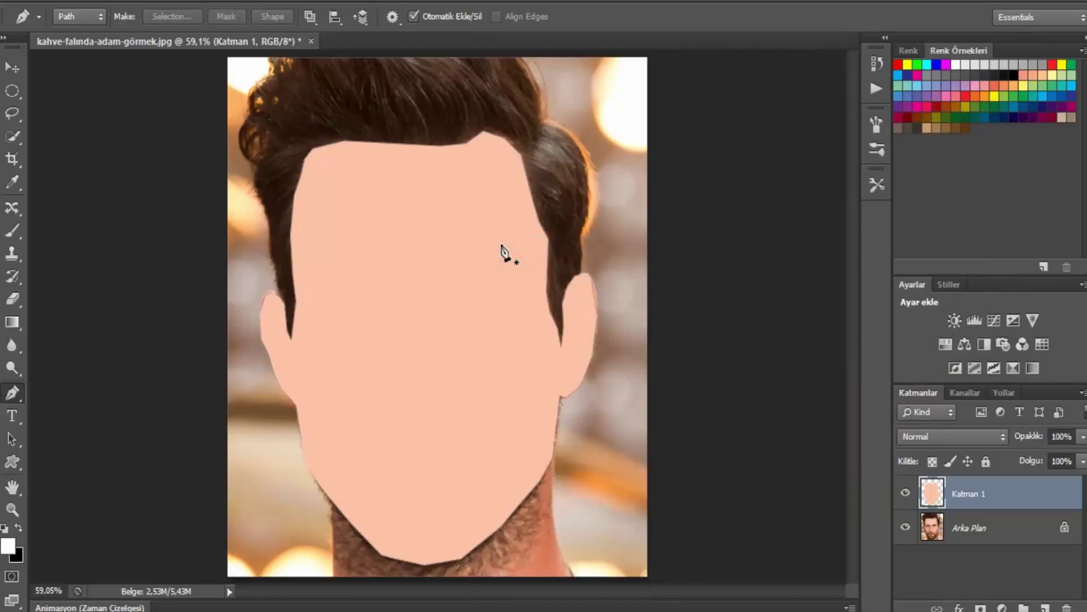
left_click(906, 492)
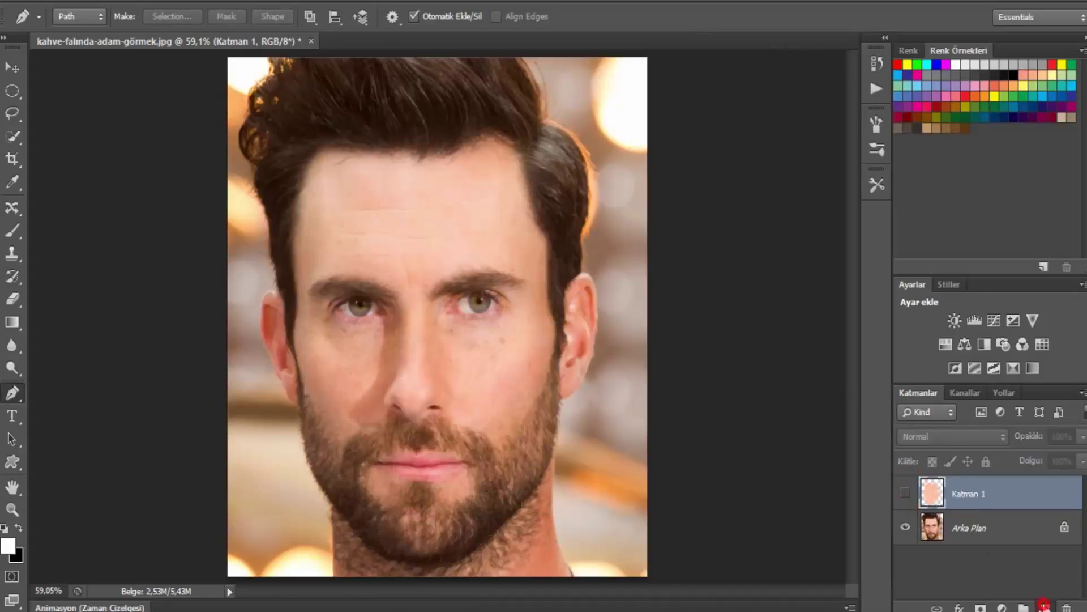
- Add layer Katman 2 and trace the hair's right edge up to the image top
left_click(1044, 605)
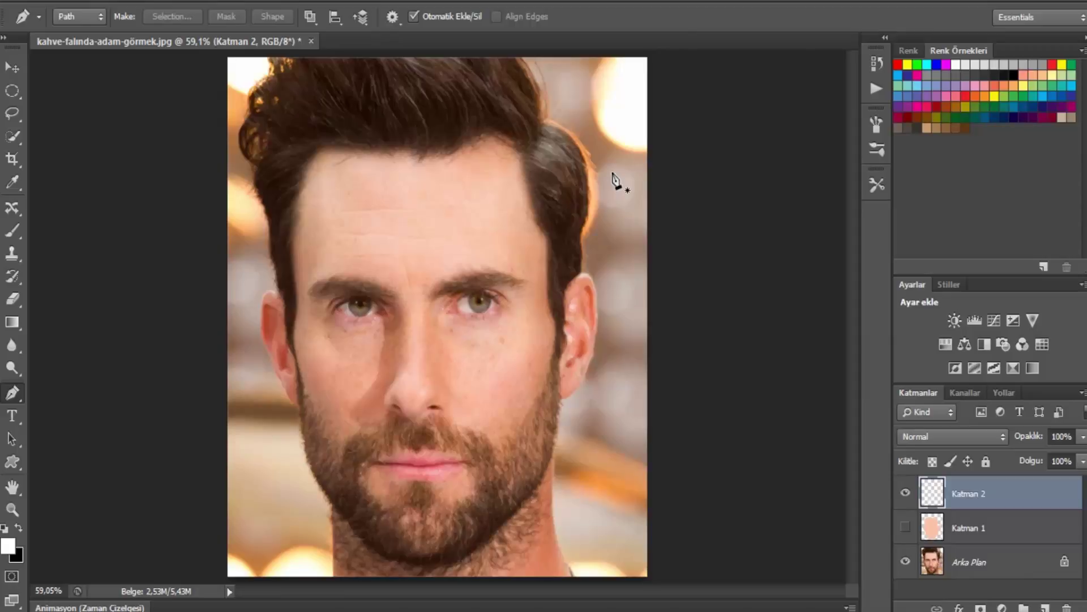
left_click(563, 340)
left_click(563, 317)
left_click(563, 294)
left_click(581, 273)
left_click(579, 239)
left_click(588, 212)
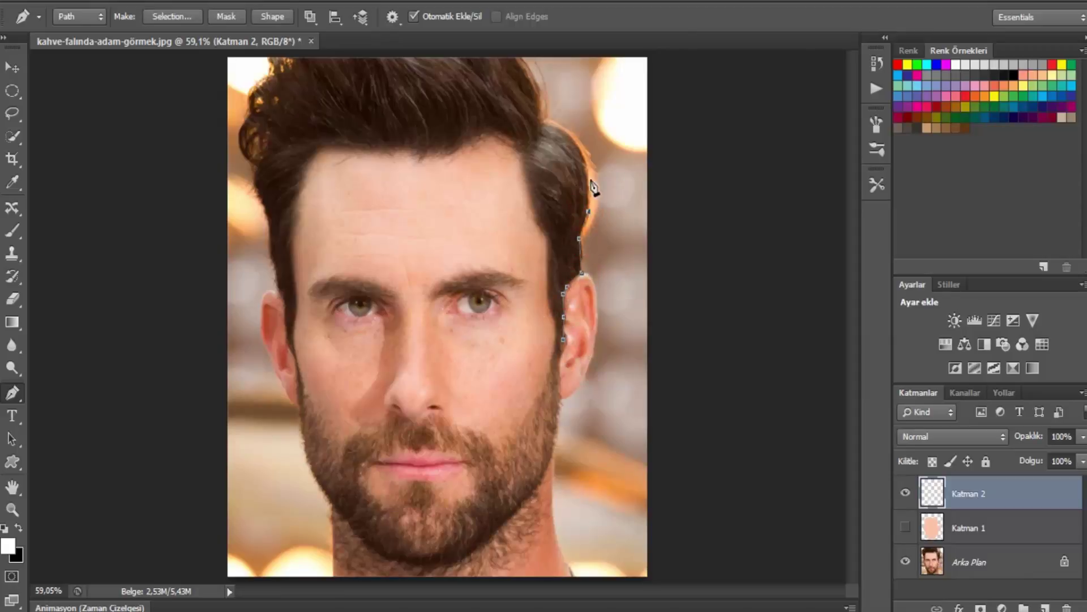
left_click(585, 171)
left_click(580, 145)
left_click(557, 125)
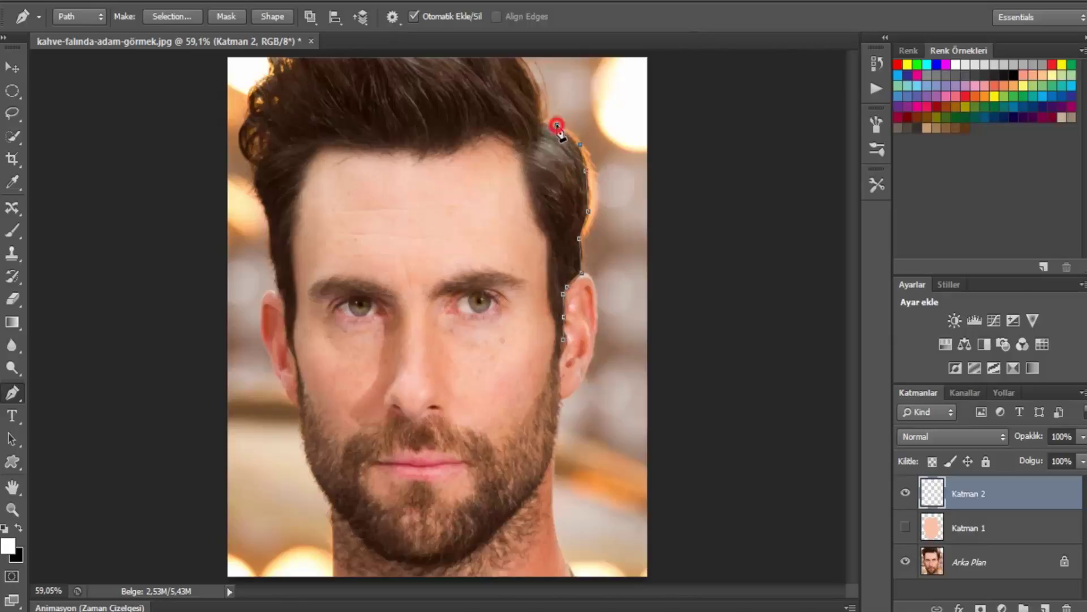
left_click(541, 88)
left_click(525, 59)
- Trace the hair outline left along the image top and down the left edge to the sideburn
left_click(392, 58)
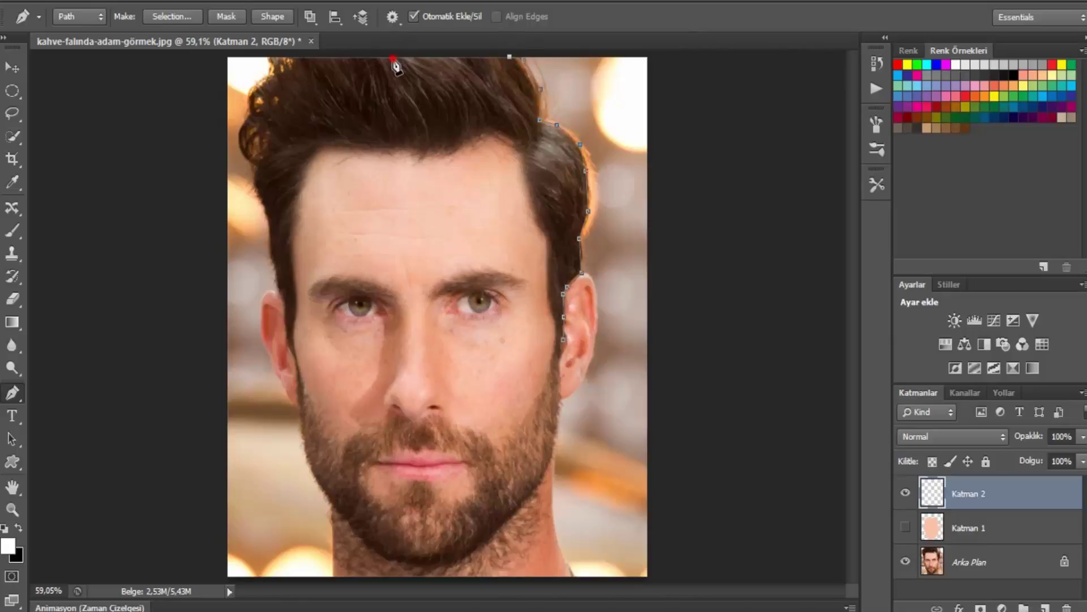
left_click(277, 56)
left_click(267, 73)
left_click(250, 92)
left_click(242, 120)
left_click(245, 157)
left_click(258, 165)
left_click(252, 190)
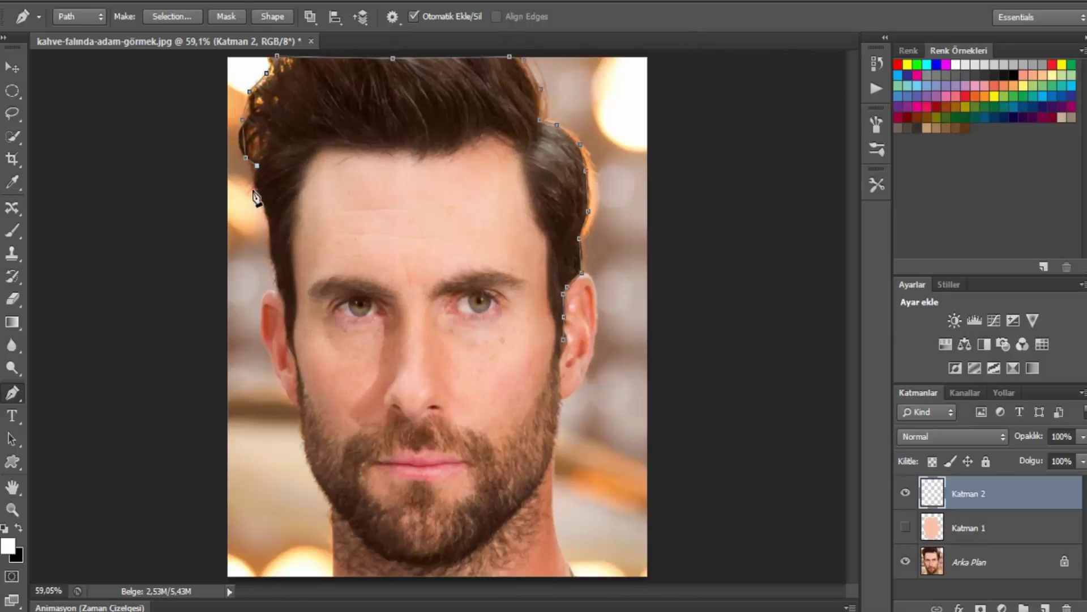
left_click(270, 230)
left_click(266, 254)
left_click(277, 294)
left_click(284, 304)
left_click(287, 334)
left_click(297, 361)
- Trace the inner hairline across the forehead and down the right side, then finish the path
left_click(294, 245)
left_click(301, 201)
left_click(307, 175)
left_click(324, 152)
left_click(364, 151)
left_click(408, 160)
left_click(467, 153)
left_click(484, 142)
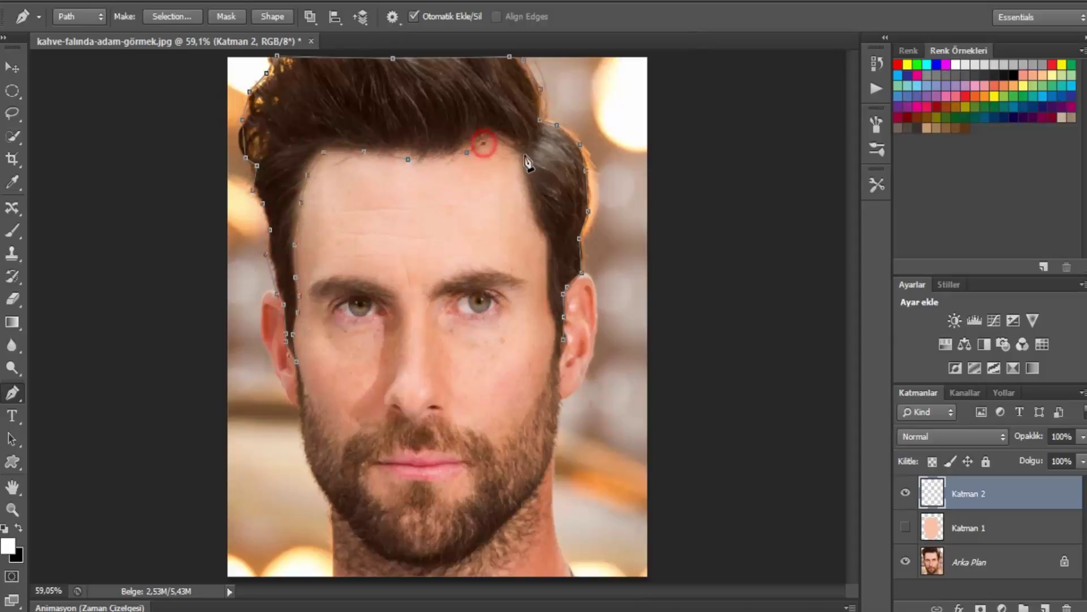
left_click(521, 161)
left_click(525, 185)
left_click(537, 223)
left_click(549, 241)
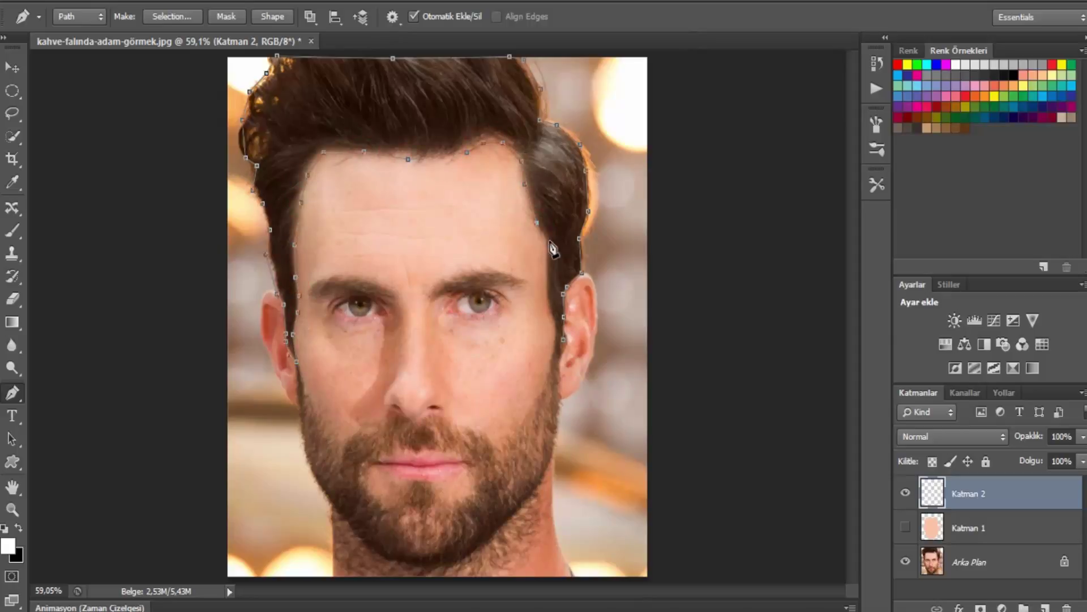
left_click(547, 285)
left_click(557, 322)
key("Escape")
- Fill the hair path with brown 53423b sampled from the hair, then delete the path
right_click(556, 202)
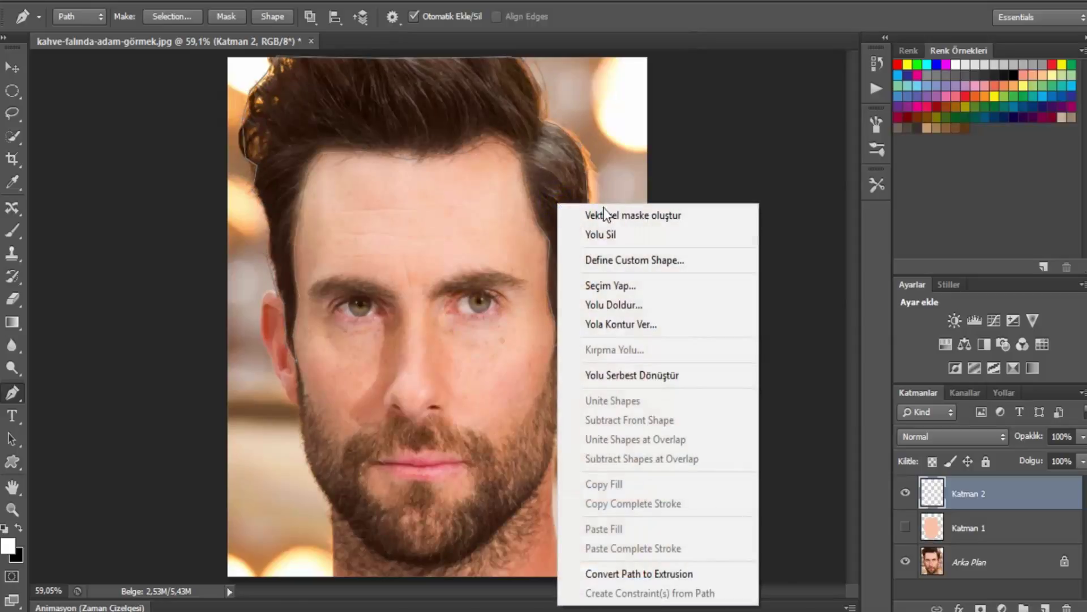
left_click(617, 306)
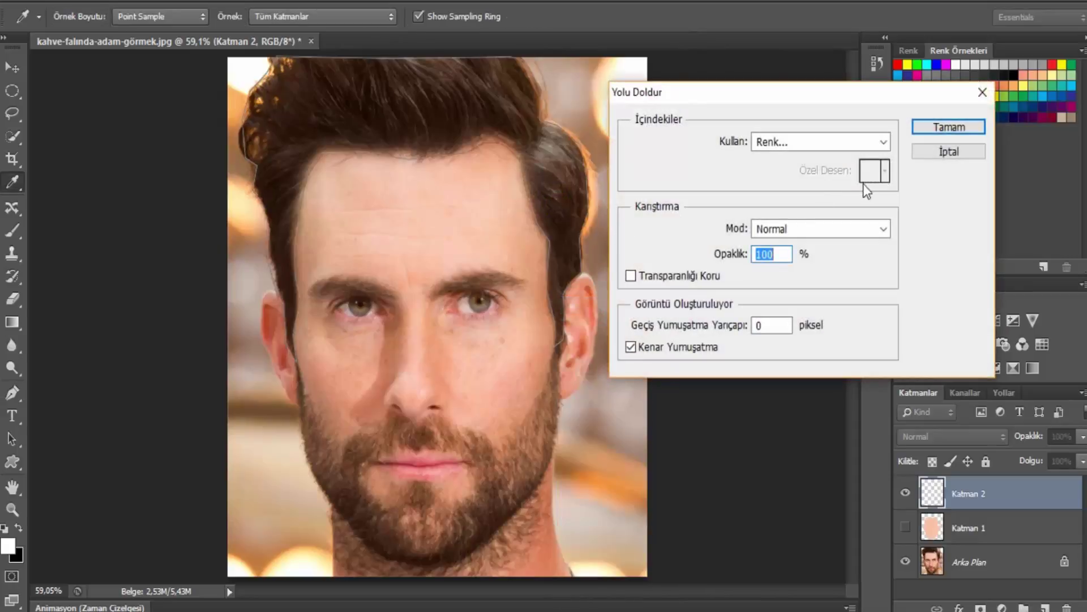
left_click(864, 142)
left_click(838, 185)
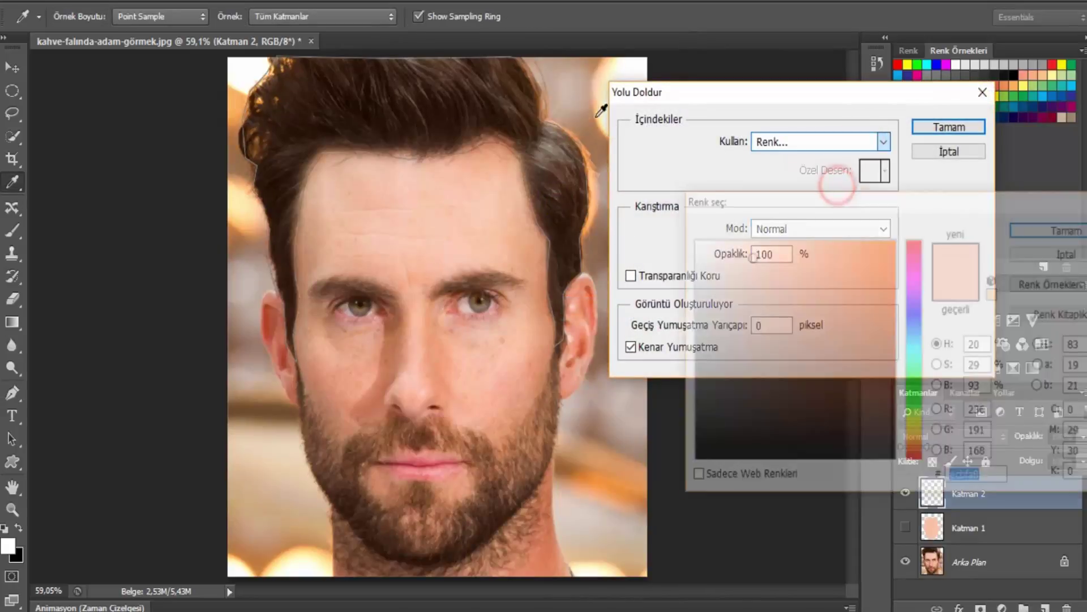
left_click(279, 188)
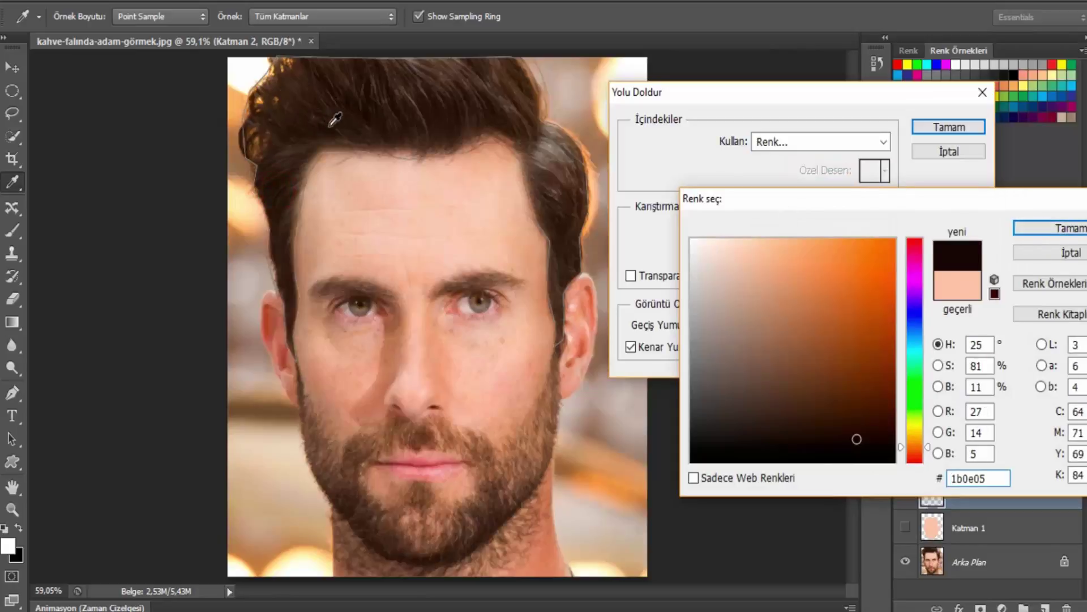
left_click(440, 106)
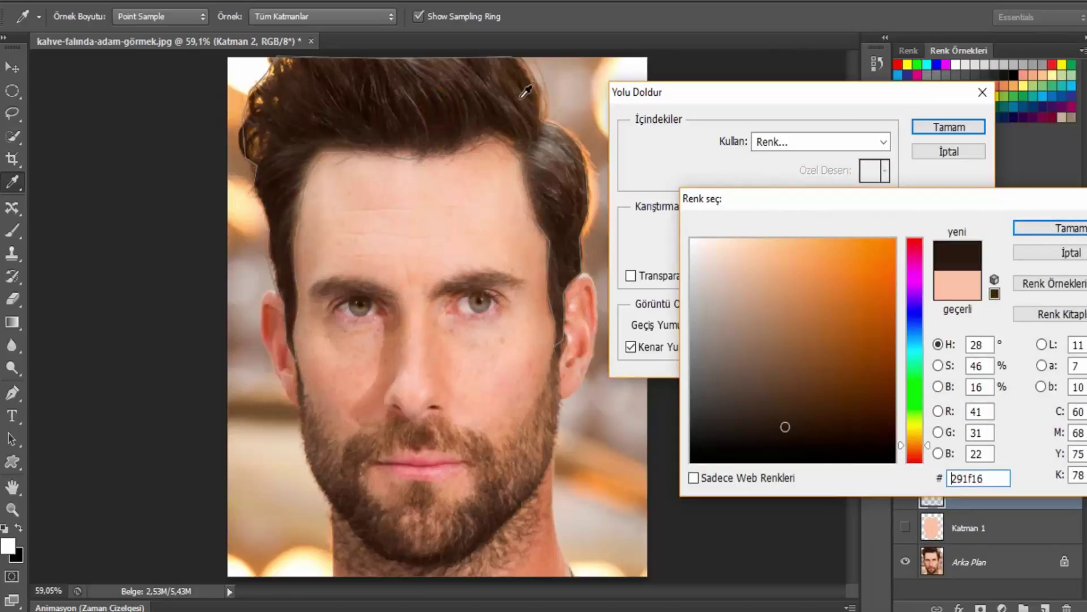
left_click(457, 82)
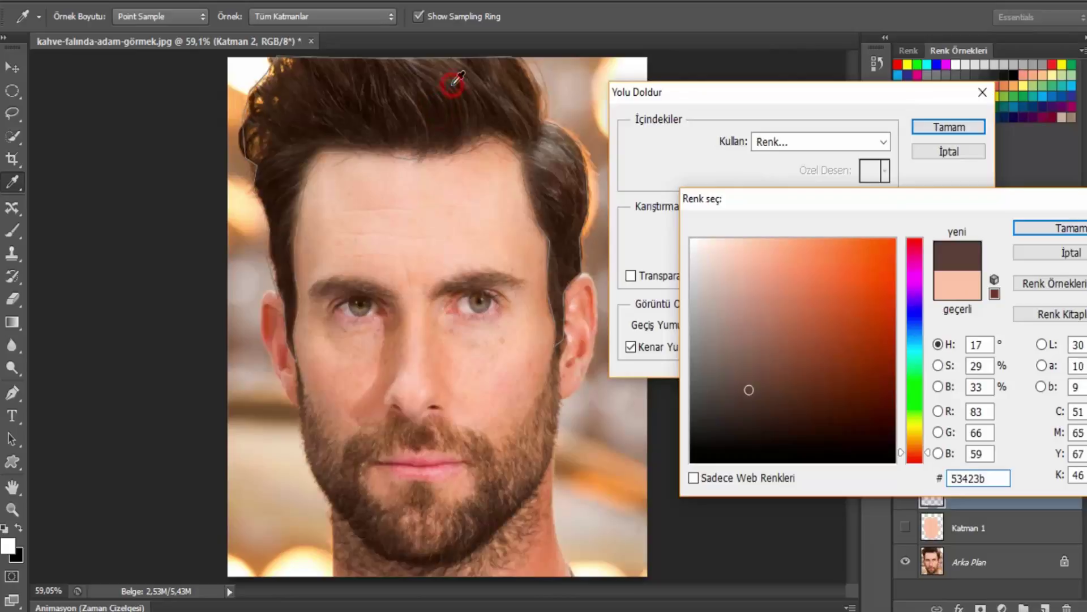
left_click(1047, 231)
left_click(973, 127)
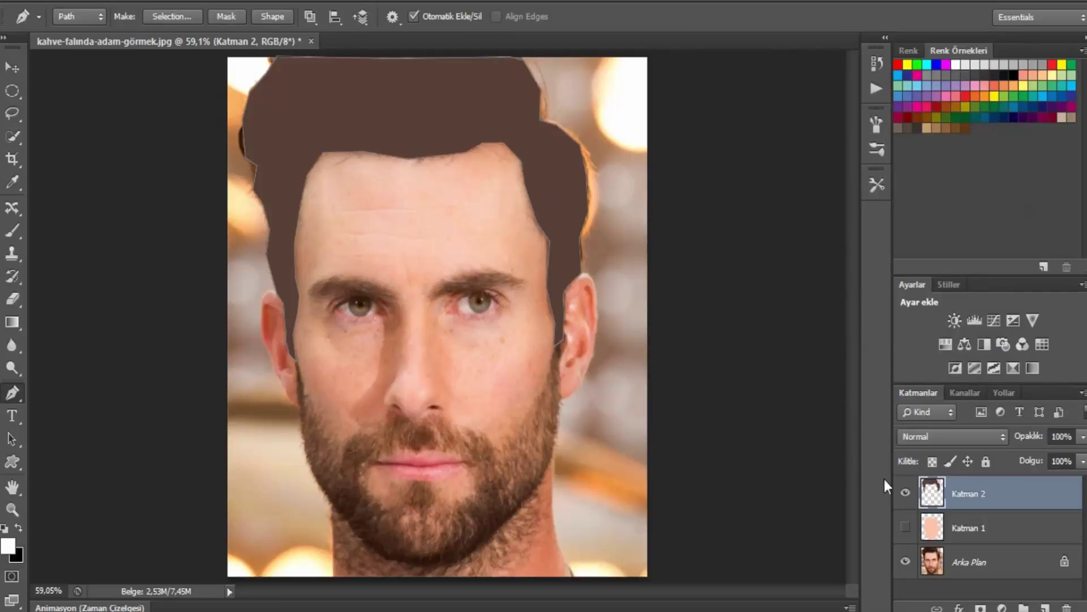
right_click(377, 101)
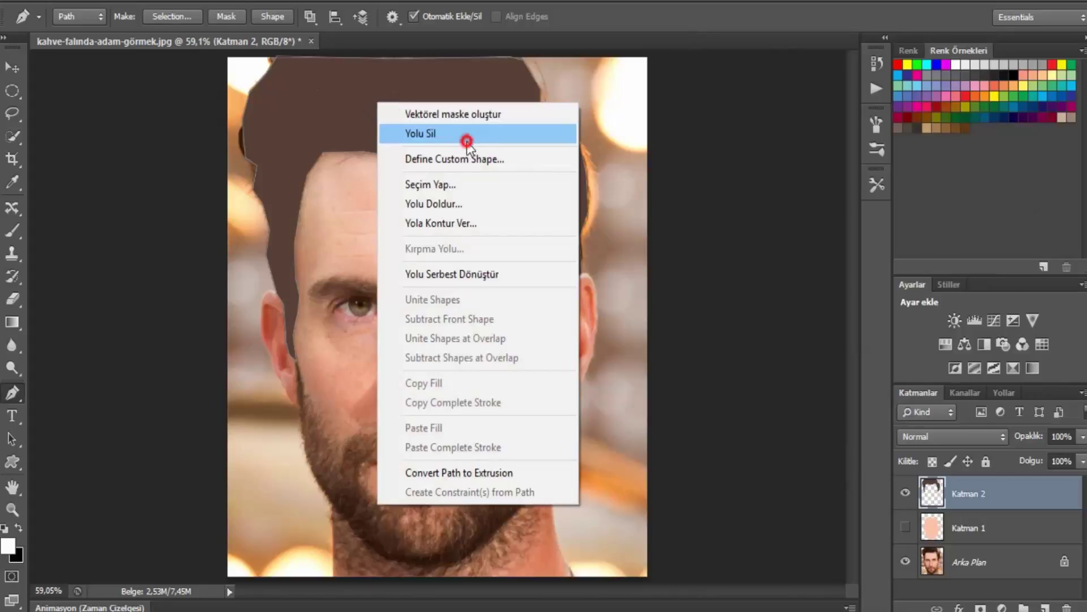
left_click(465, 142)
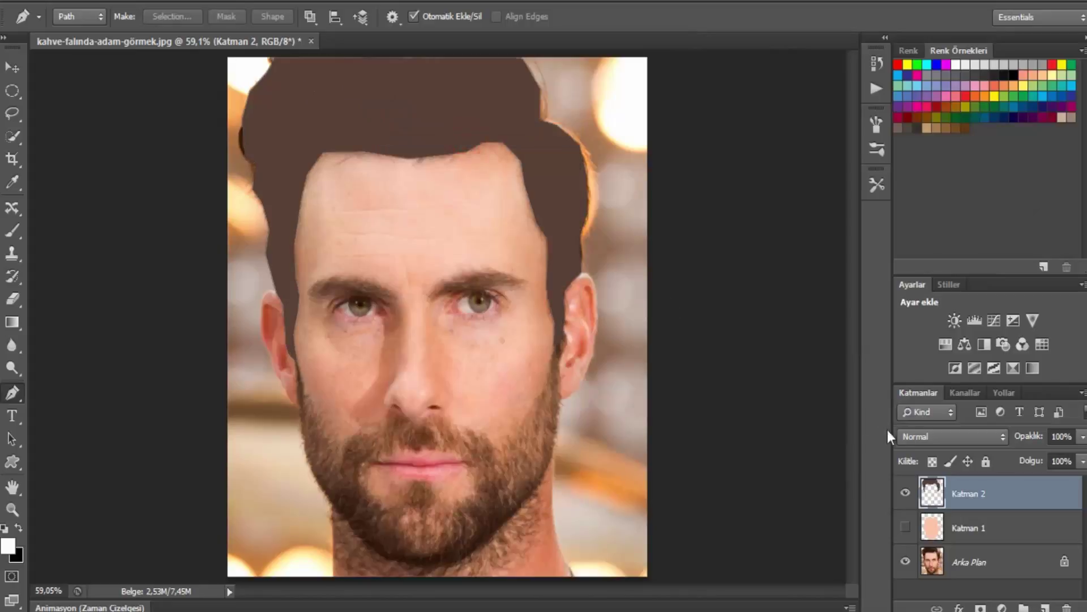
- Hide the brown hair layer, add new layer Katman 3, and start the beard path down the right jaw
left_click(905, 492)
left_click(1045, 607)
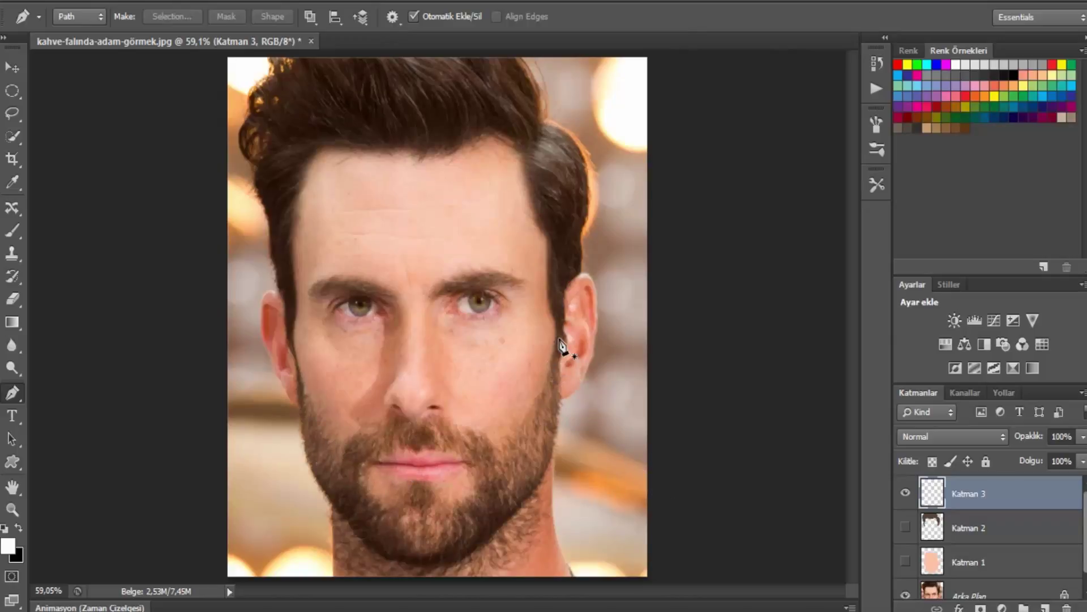
left_click(557, 327)
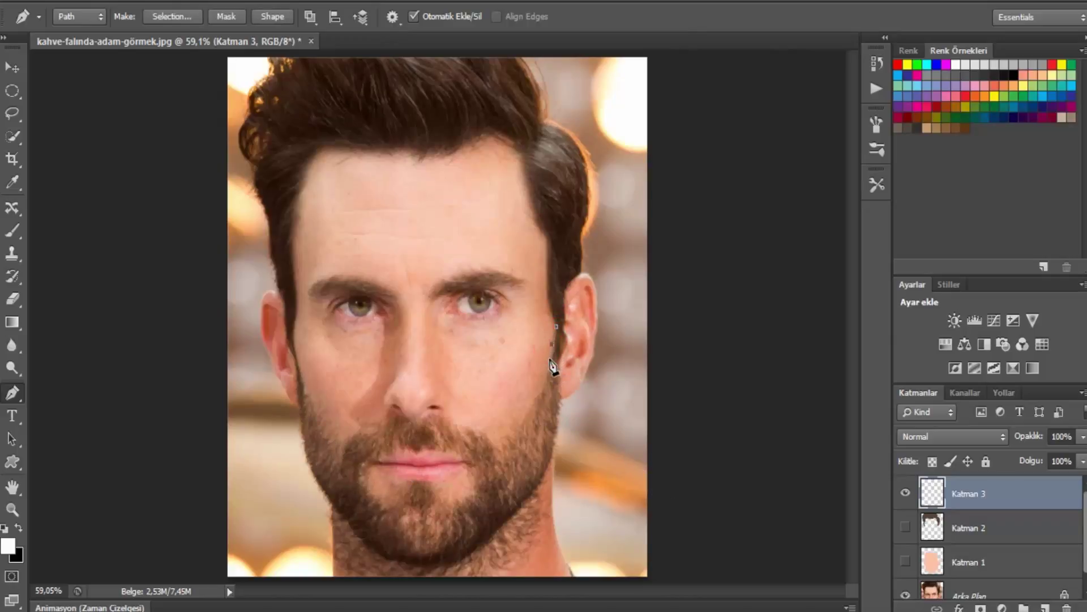
left_click(548, 363)
left_click(539, 389)
left_click(512, 423)
- Extend the beard path along the chin toward the left jaw
left_click(497, 445)
left_click(472, 492)
left_click(425, 483)
left_click(399, 481)
left_click(379, 505)
left_click(358, 474)
left_click(342, 446)
- Continue the beard path up the left jaw to near the left ear
left_click(329, 428)
left_click(314, 402)
left_click(905, 527)
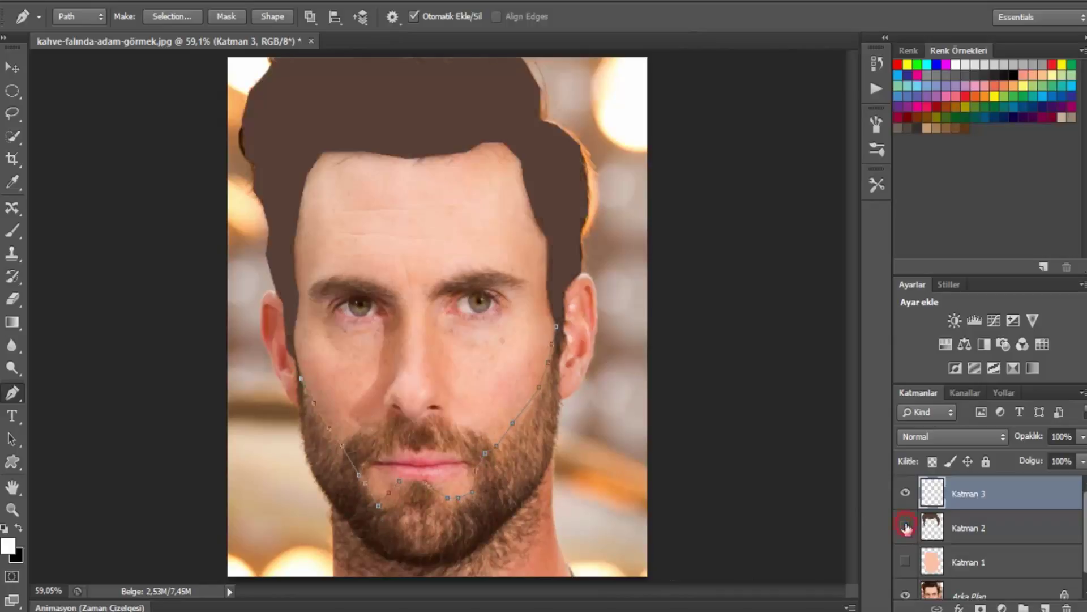
left_click(301, 378)
left_click(299, 367)
left_click(291, 333)
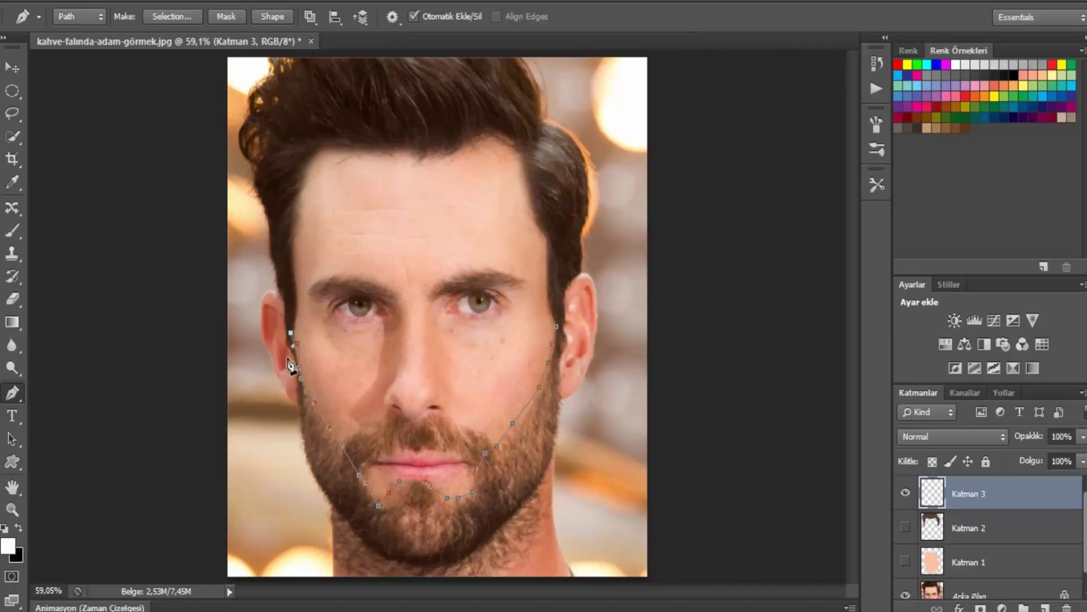
- Trace the beard's outer left edge and around the bottom of the chin
left_click(296, 395)
left_click(299, 415)
left_click(304, 456)
left_click(310, 468)
left_click(325, 491)
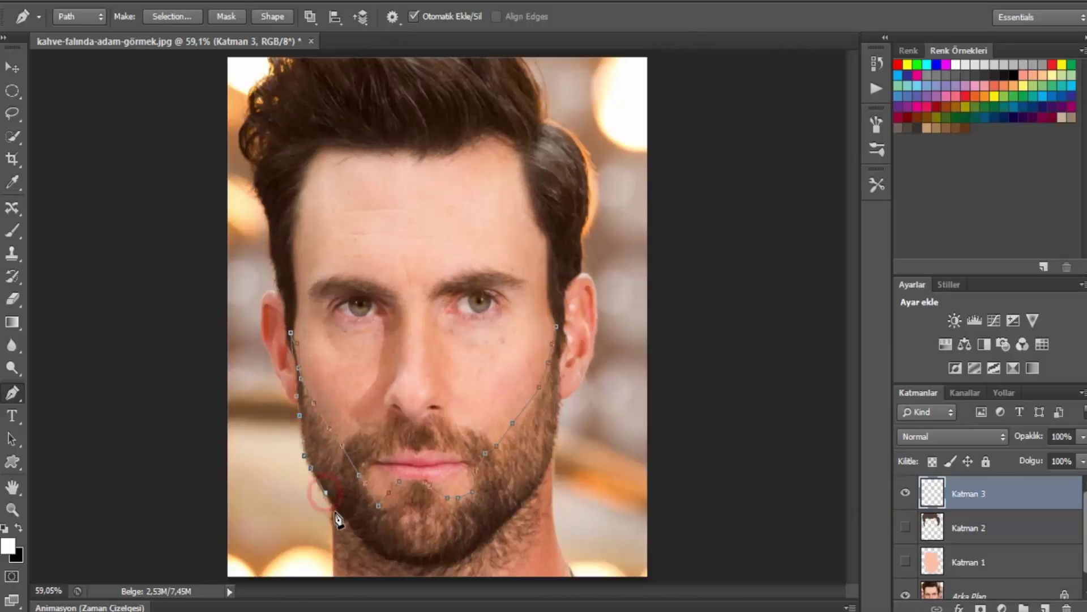
left_click(337, 509)
left_click(356, 533)
left_click(371, 550)
left_click(391, 561)
left_click(434, 570)
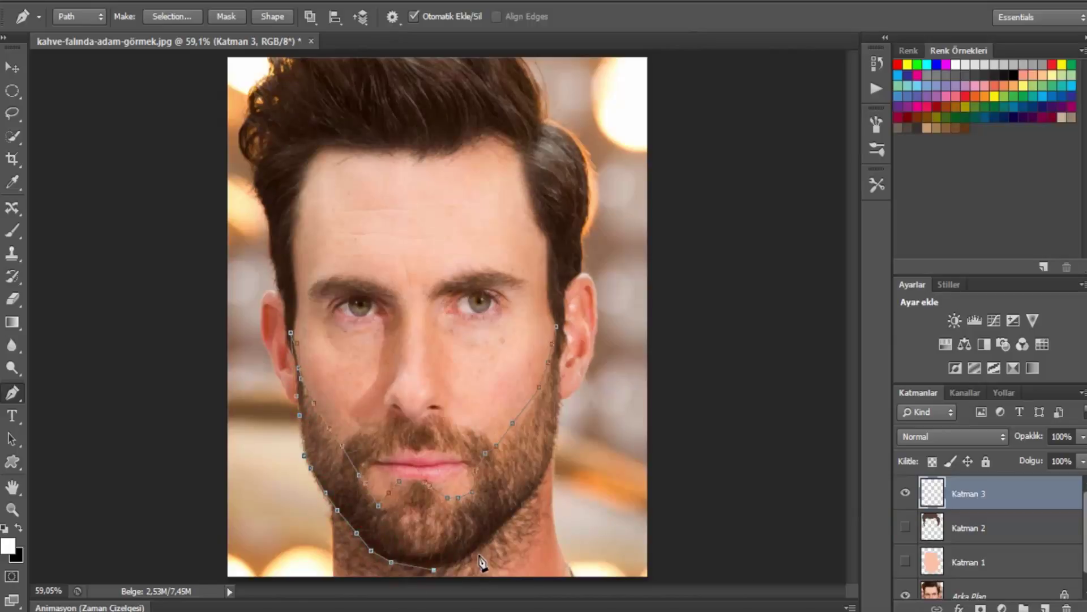
- Trace back up the right jaw and close the beard path at the right ear
left_click(478, 553)
left_click(536, 492)
left_click(554, 455)
left_click(559, 419)
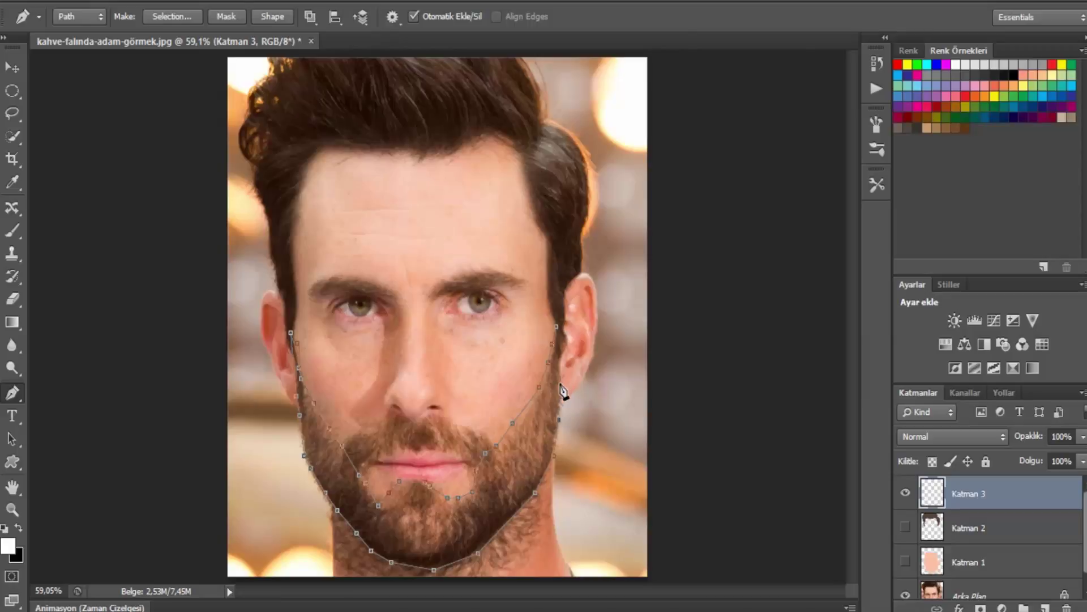
left_click(905, 526)
left_click(558, 327)
- Show the brown hair layer again
right_click(502, 478)
left_click(794, 507)
left_click(905, 527)
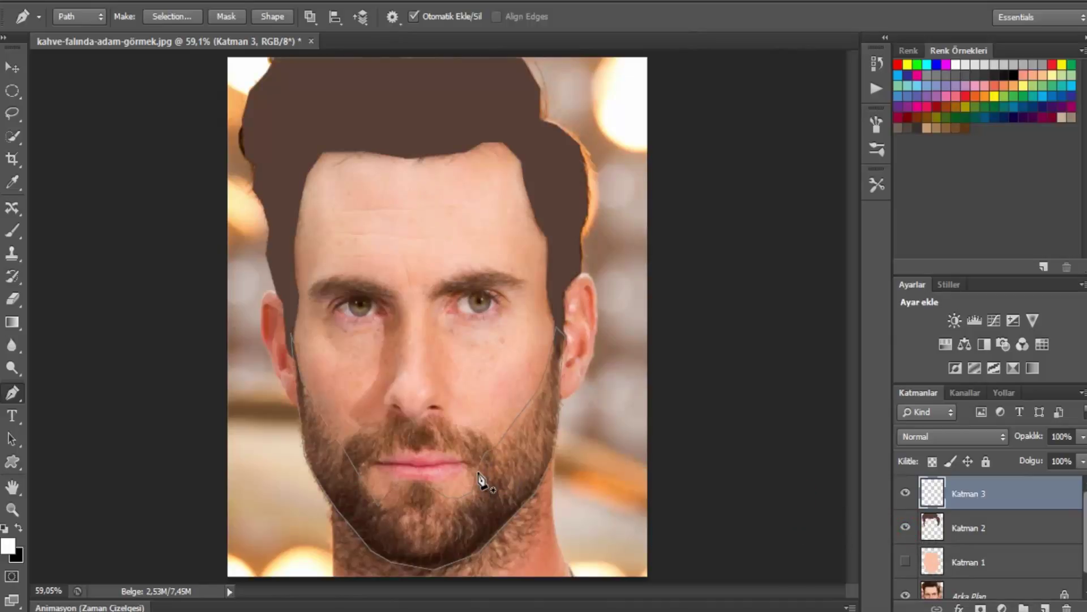
- Fill the beard path with the dark brown colour using Fill Path
right_click(510, 458)
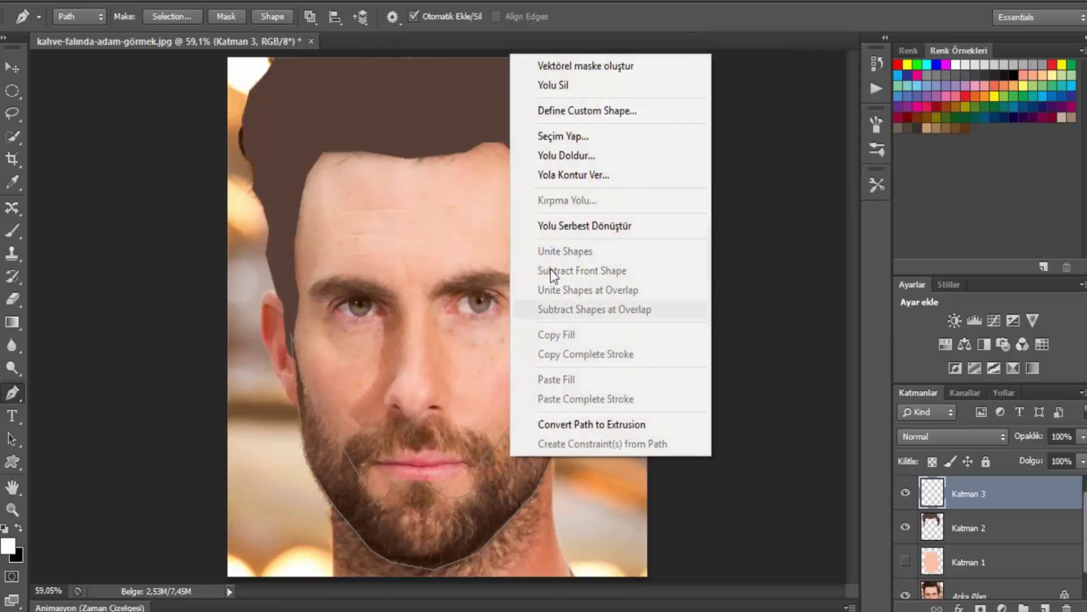
left_click(556, 157)
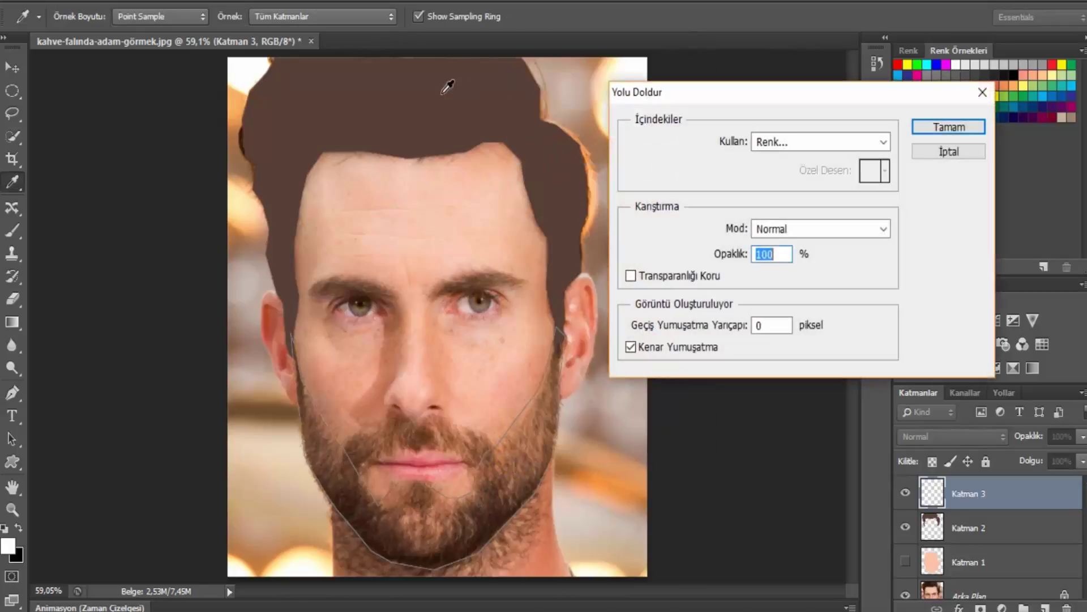
left_click(804, 152)
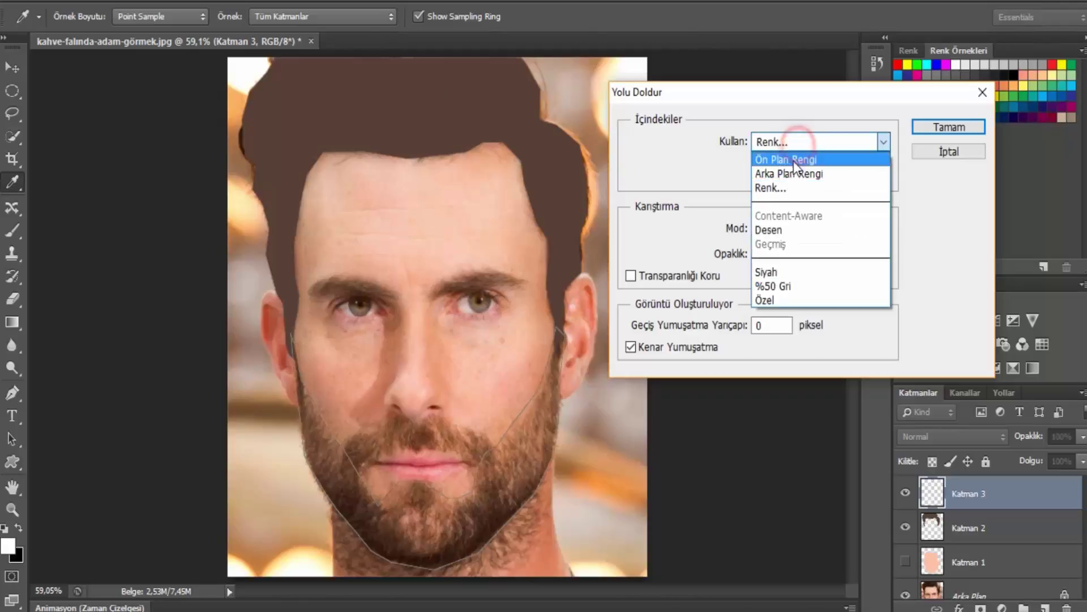
left_click(776, 185)
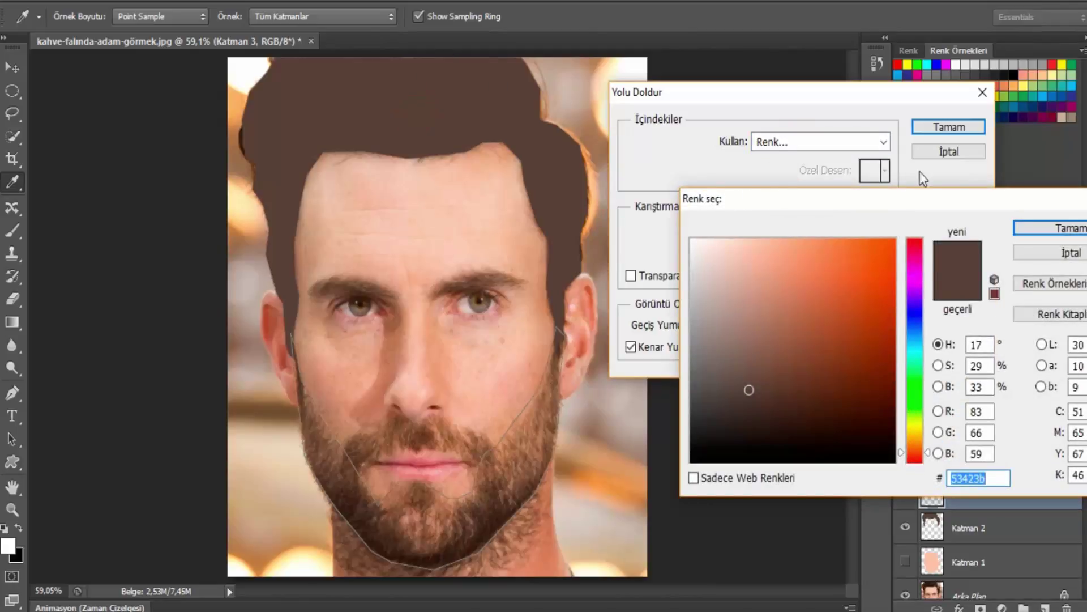
left_click(1052, 228)
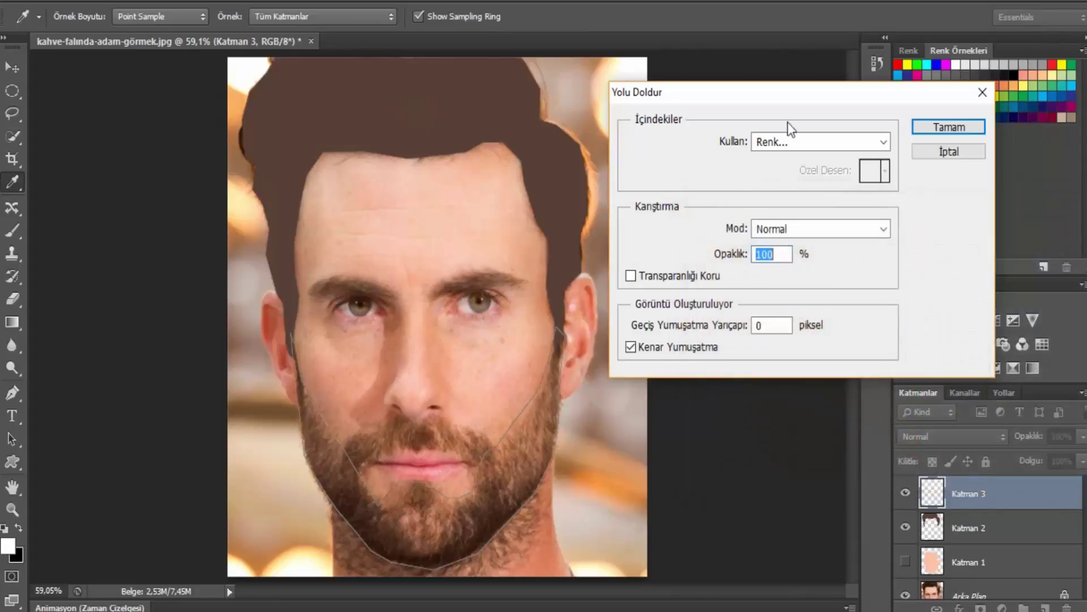
left_click(936, 129)
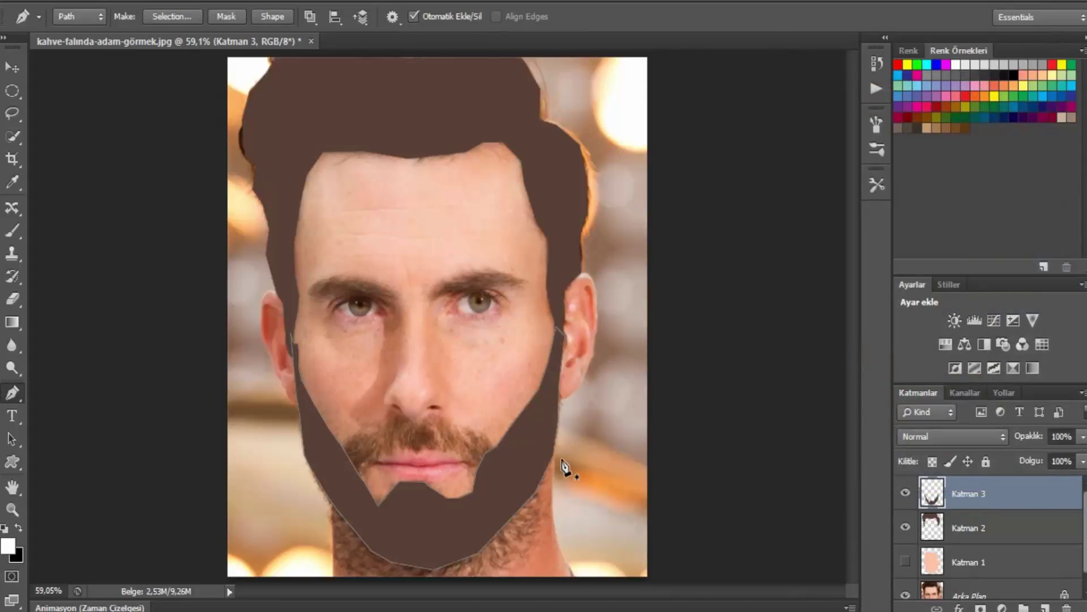
- Delete the beard path and hide the brown beard layer
right_click(520, 462)
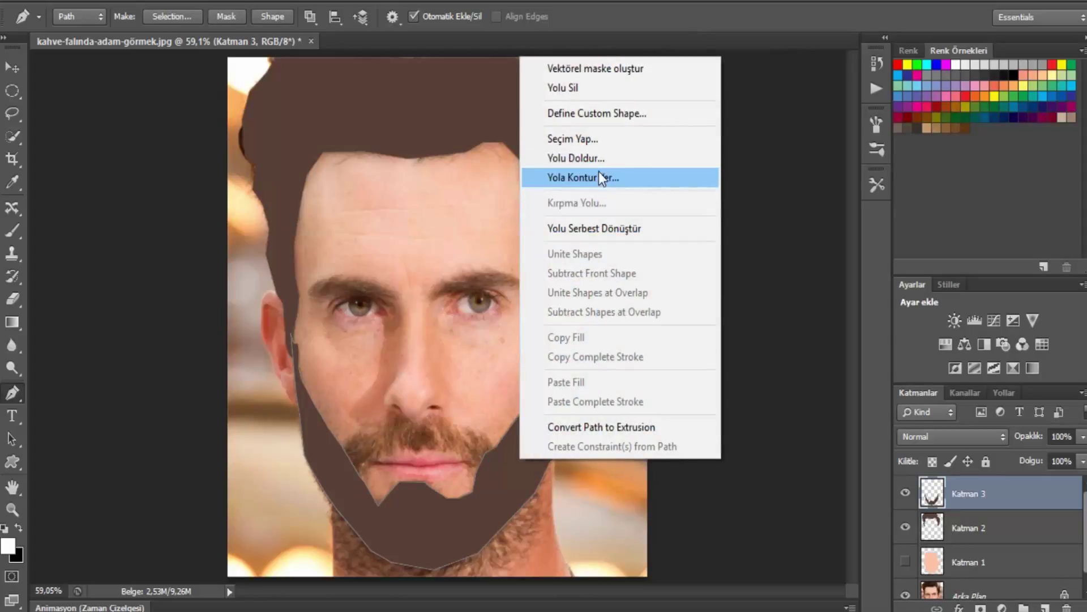
left_click(612, 88)
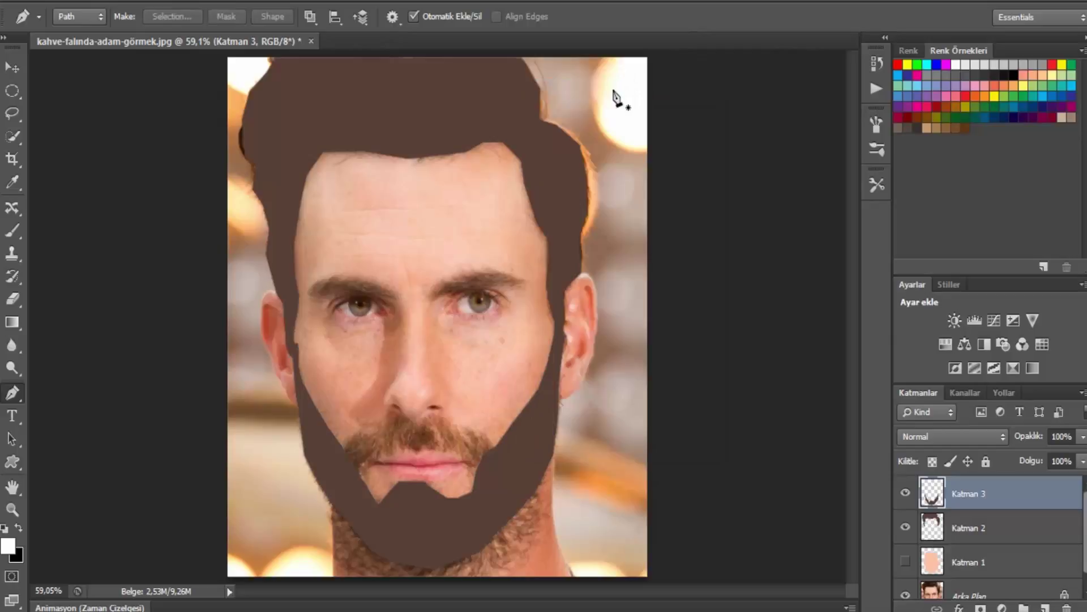
left_click(906, 494)
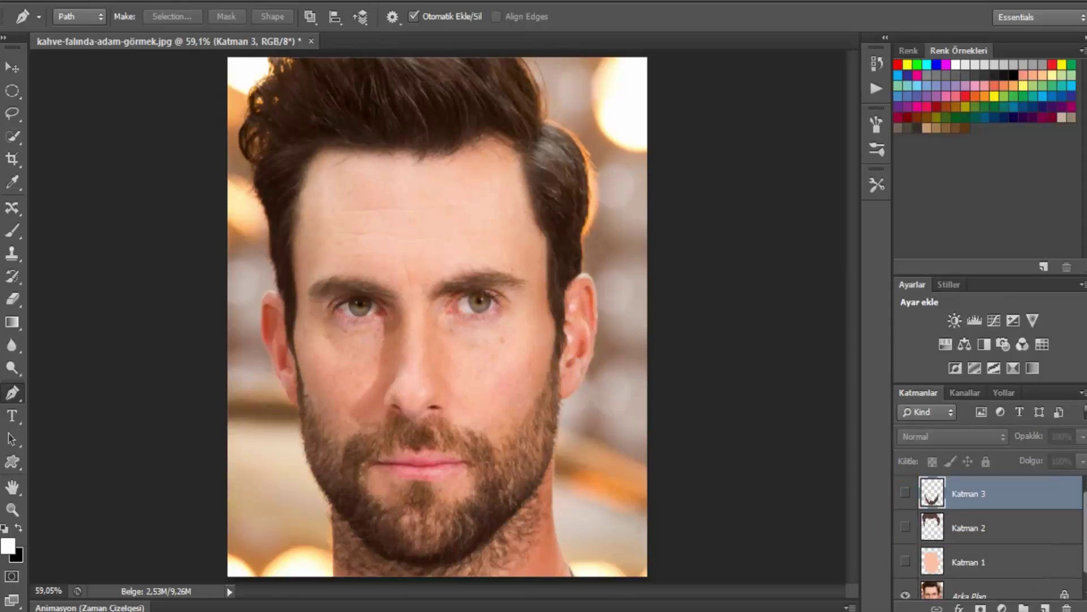
- Add new layer Katman 4, show the beard layer, and trace the moustache top leftward
left_click(1045, 608)
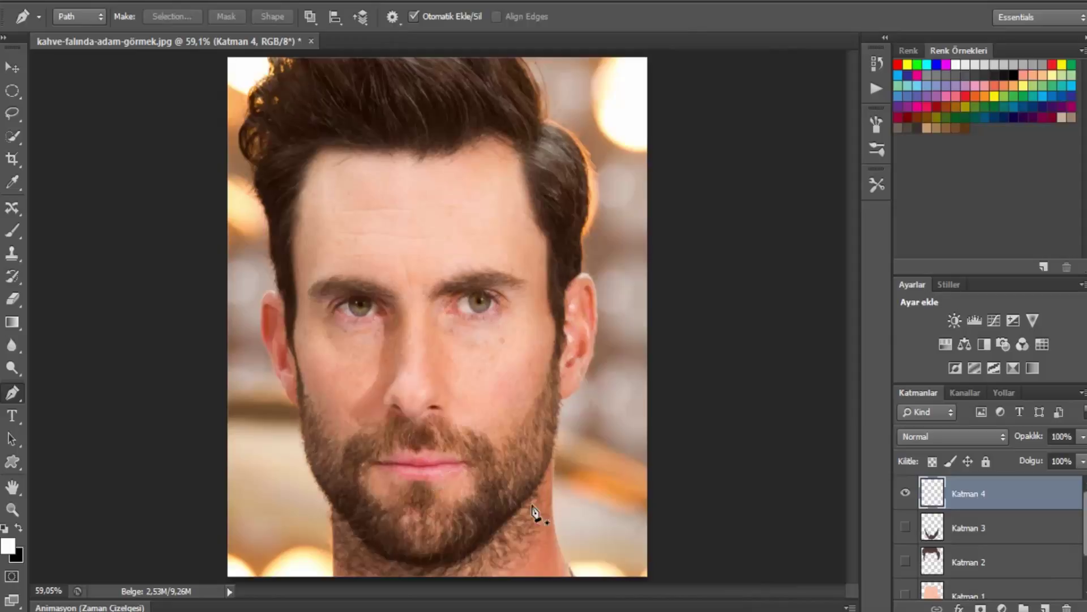
left_click(905, 527)
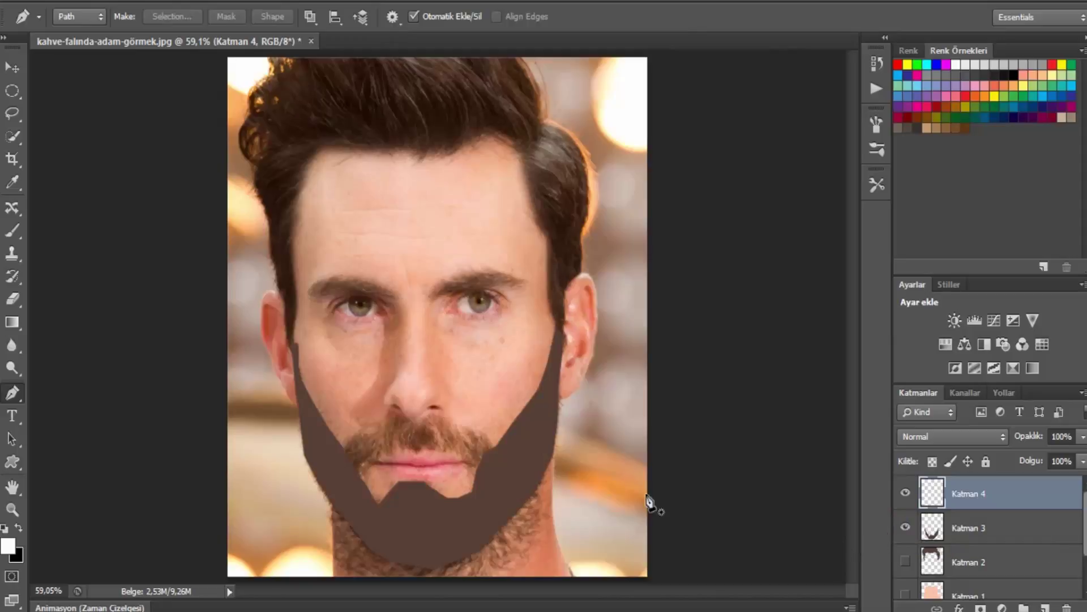
left_click(493, 453)
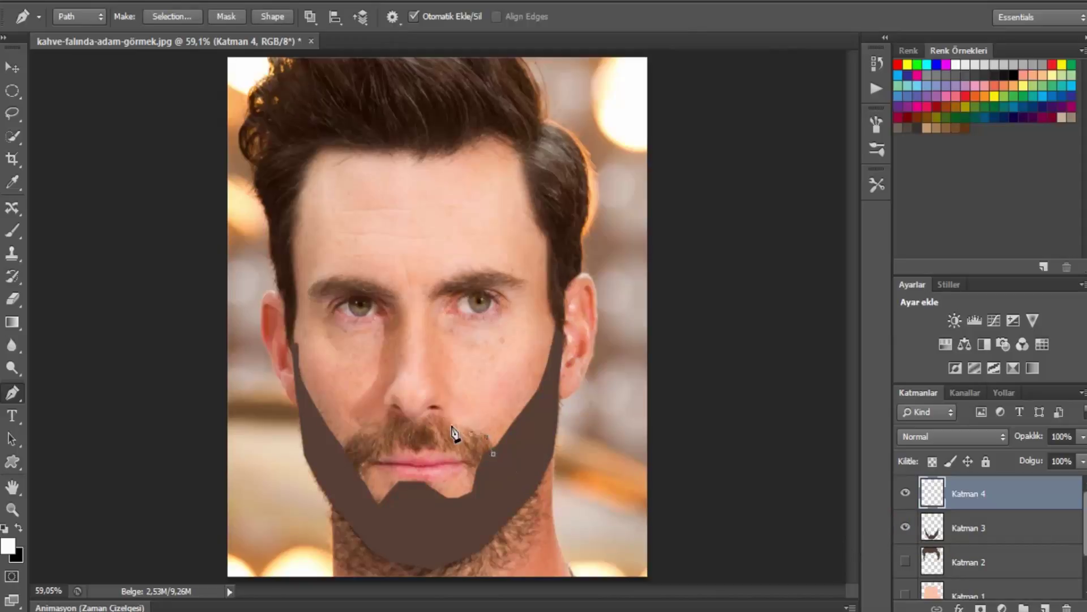
left_click(434, 413)
left_click(396, 416)
left_click(371, 430)
left_click(343, 448)
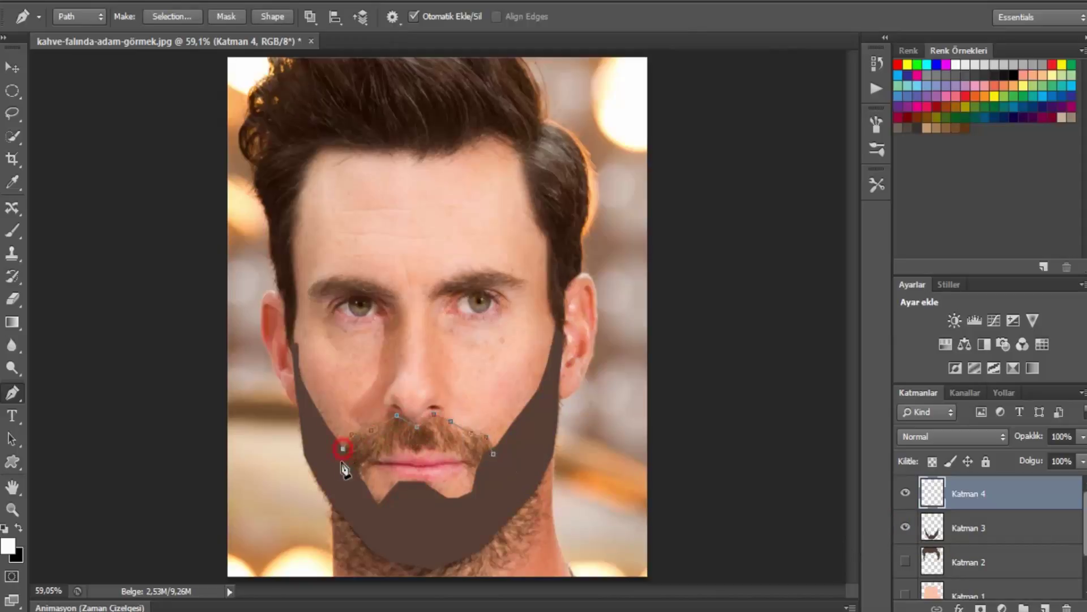
- Trace the moustache below the left lip corner and along the upper lip, closing the path
left_click(355, 477)
left_click(364, 472)
left_click(906, 526)
left_click(381, 455)
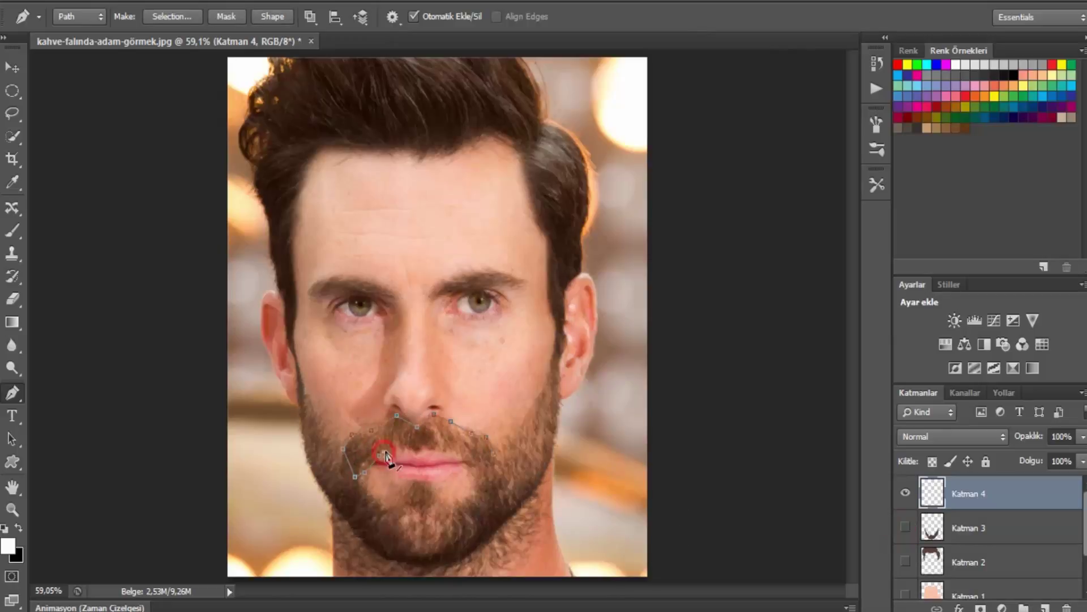
left_click(430, 450)
left_click(458, 456)
left_click(468, 469)
left_click(486, 486)
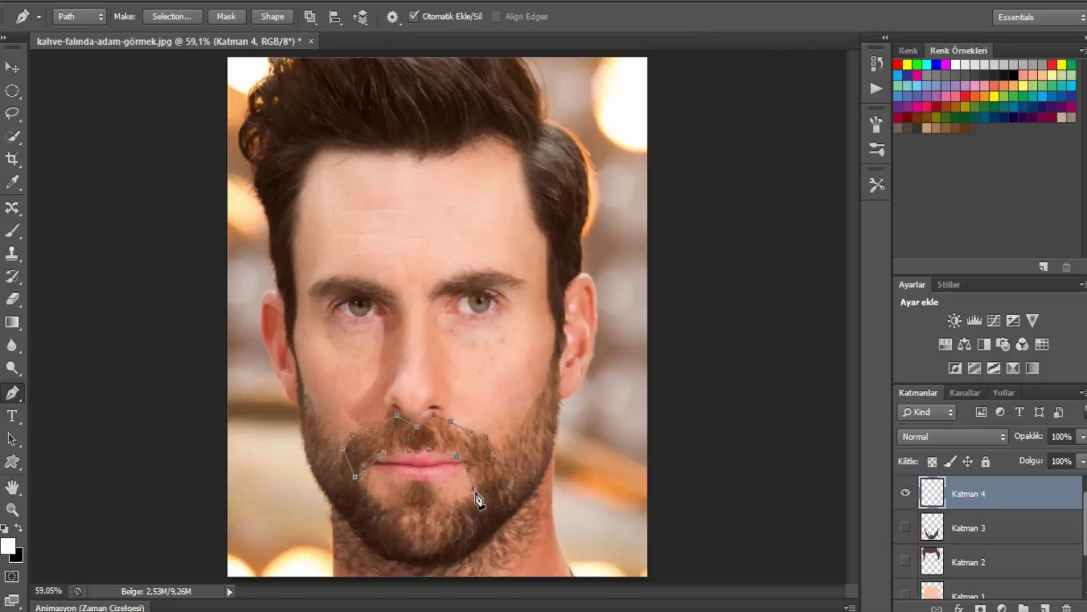
left_click(493, 457)
left_click(478, 451, "ctrl")
- Fill the moustache path with the dark brown colour
right_click(478, 451)
left_click(534, 148)
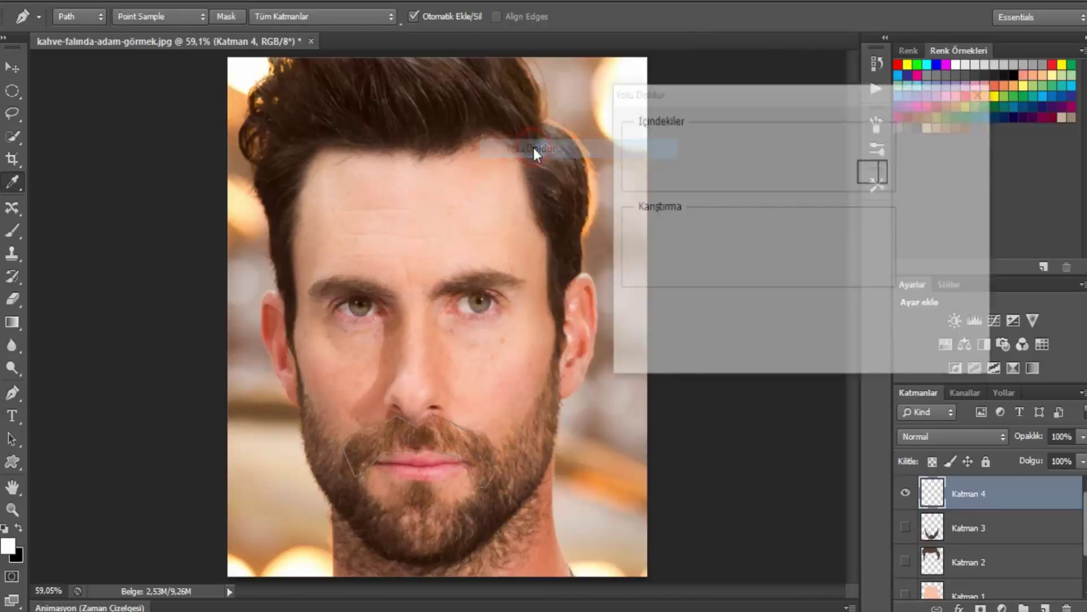
left_click(815, 140)
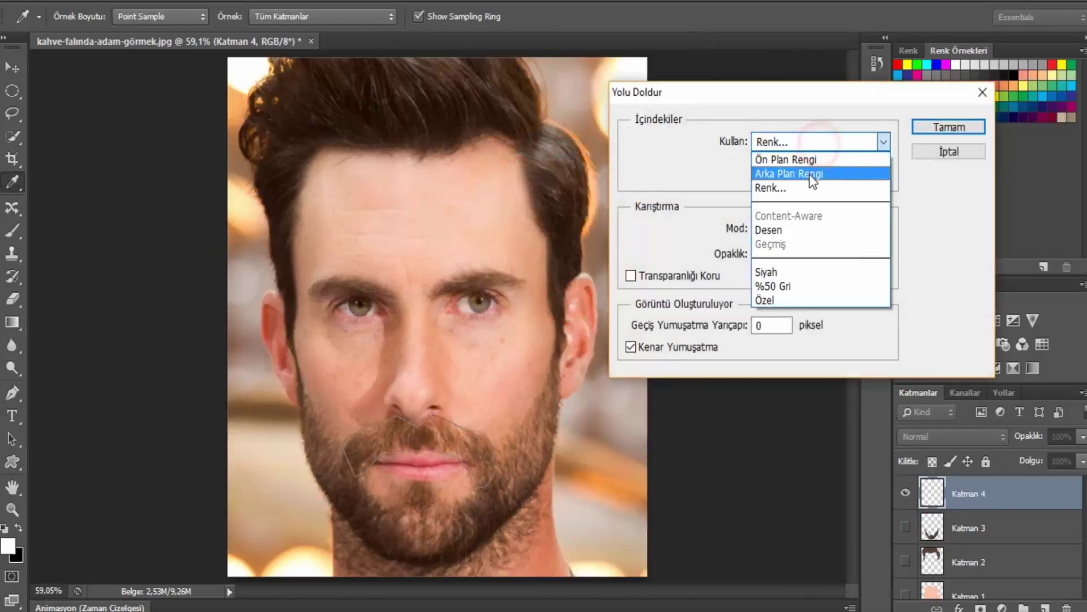
left_click(800, 189)
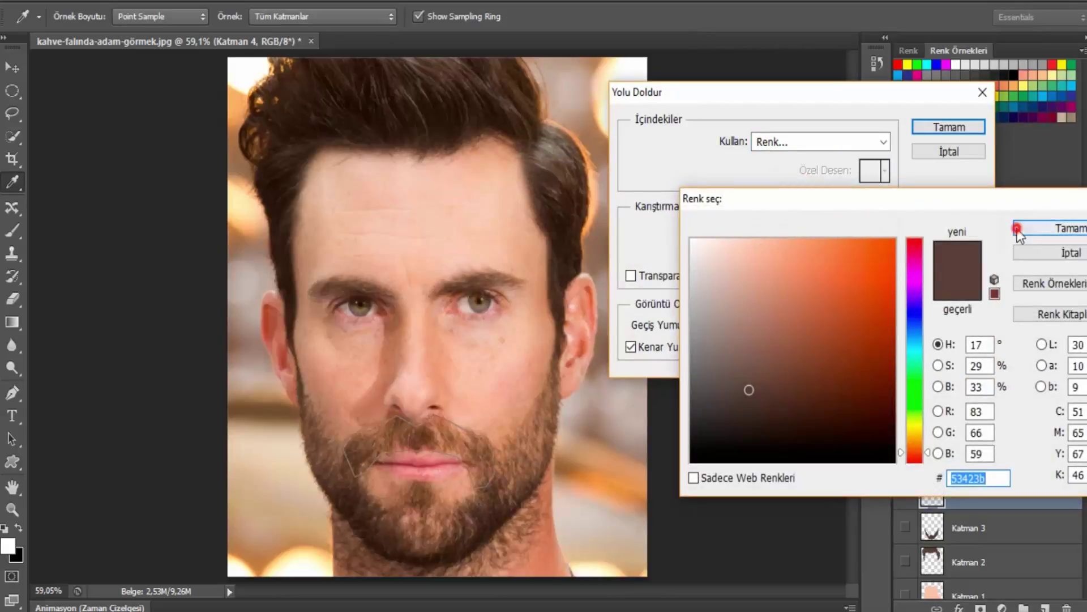
left_click(1051, 230)
left_click(934, 128)
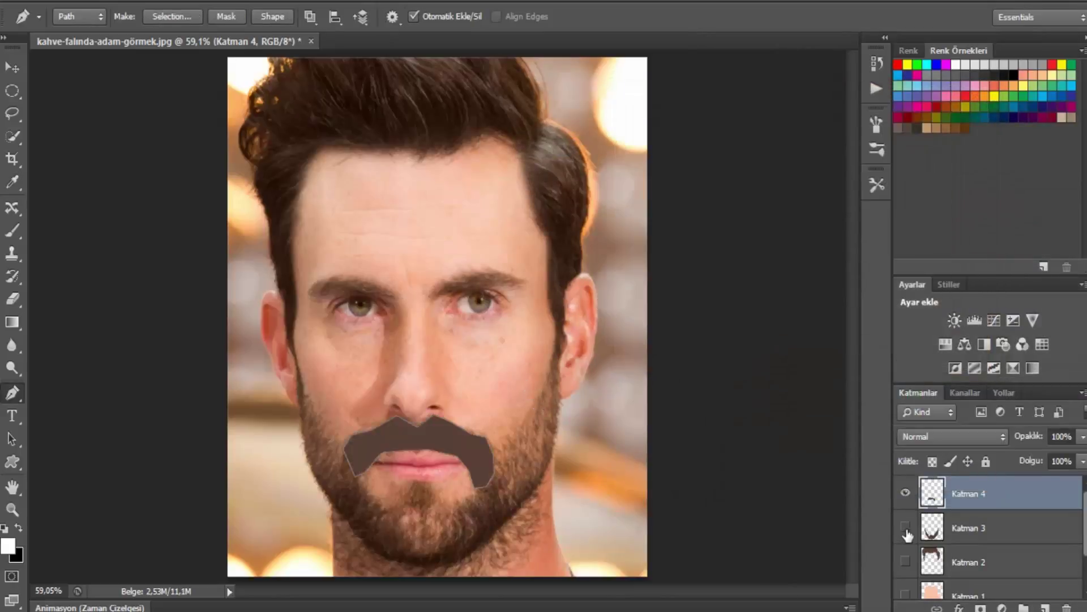
- Delete the moustache path, compare with the photo, then hide Katman 1 through Katman 4
left_click(905, 560)
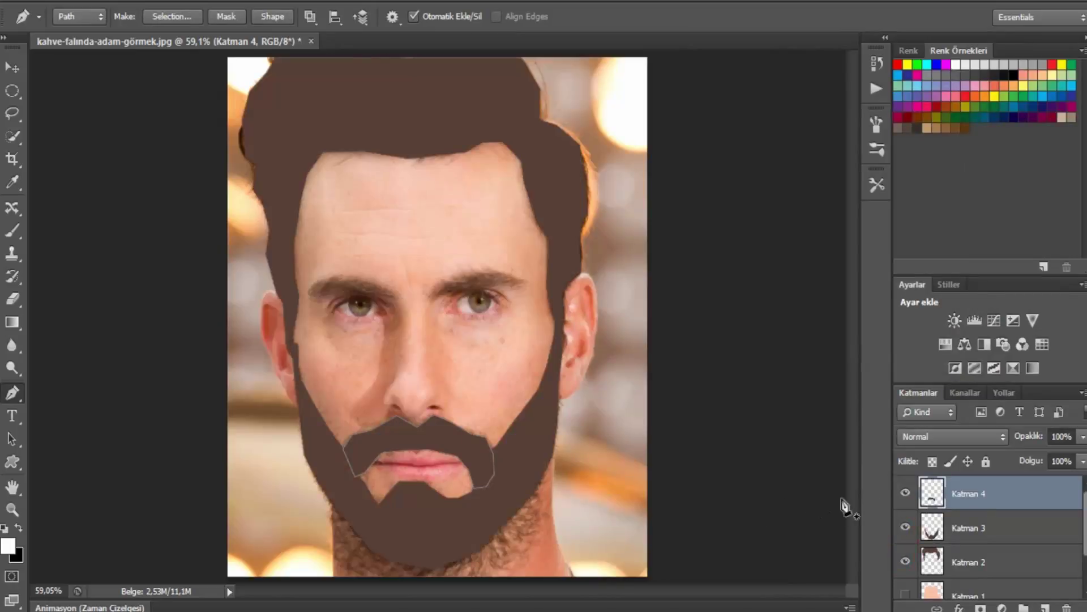
right_click(470, 447)
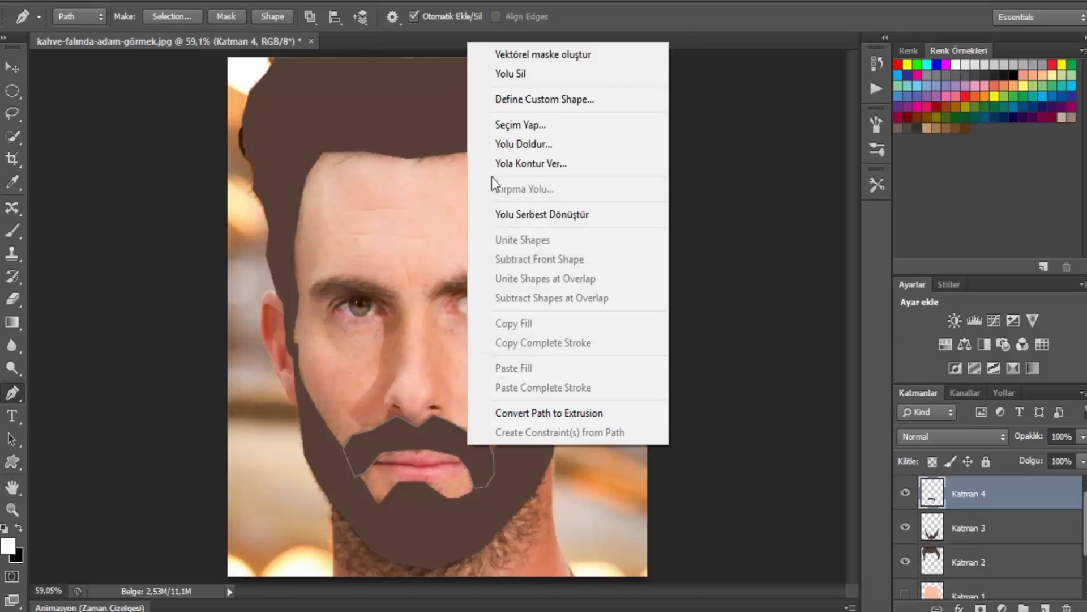
left_click(545, 74)
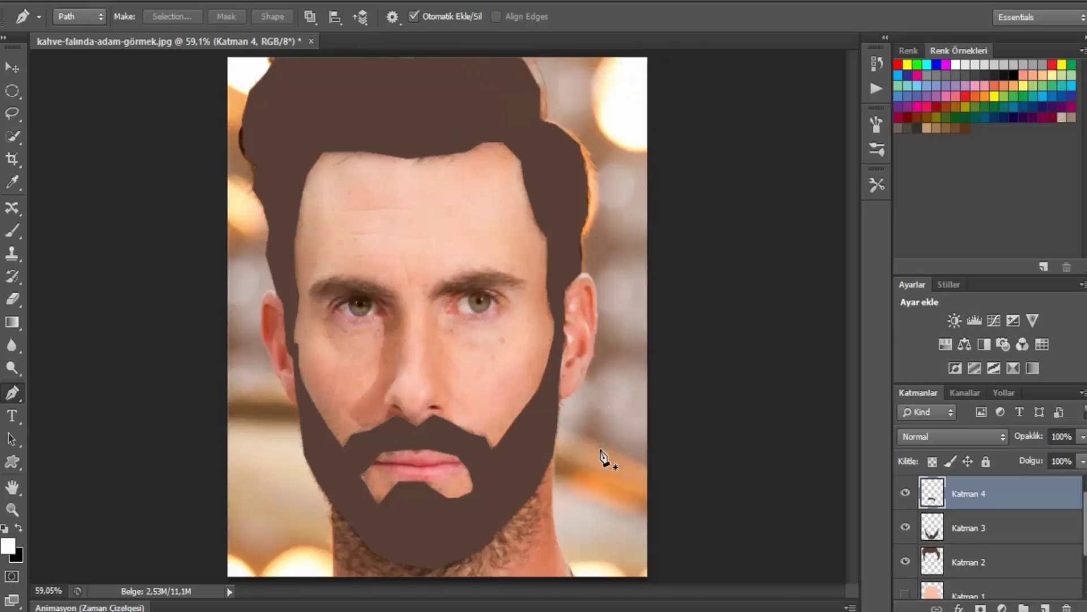
left_click(906, 492)
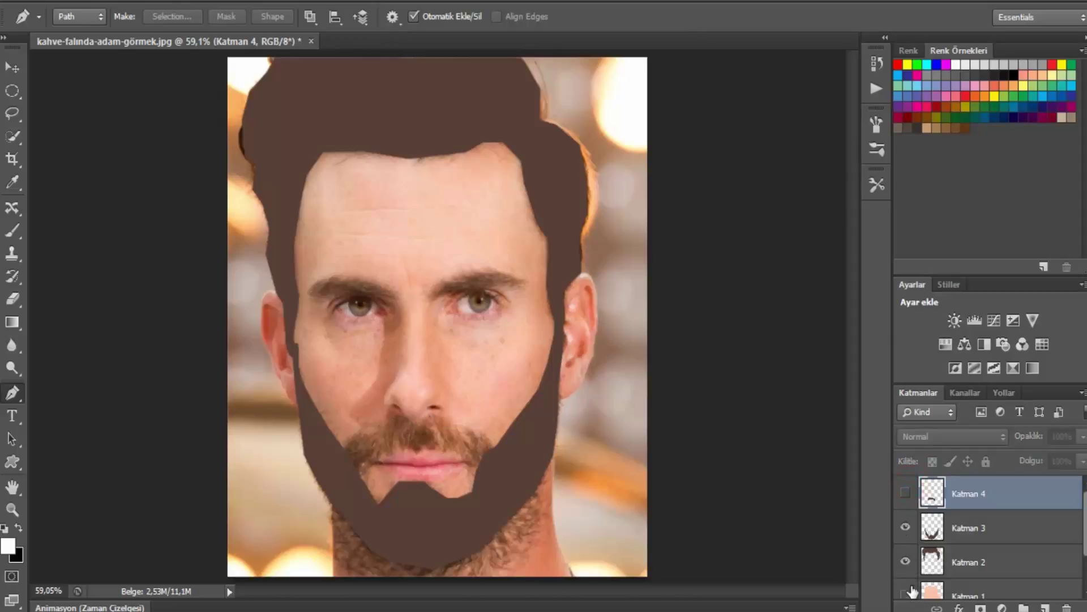
left_click(905, 593)
left_click(906, 492)
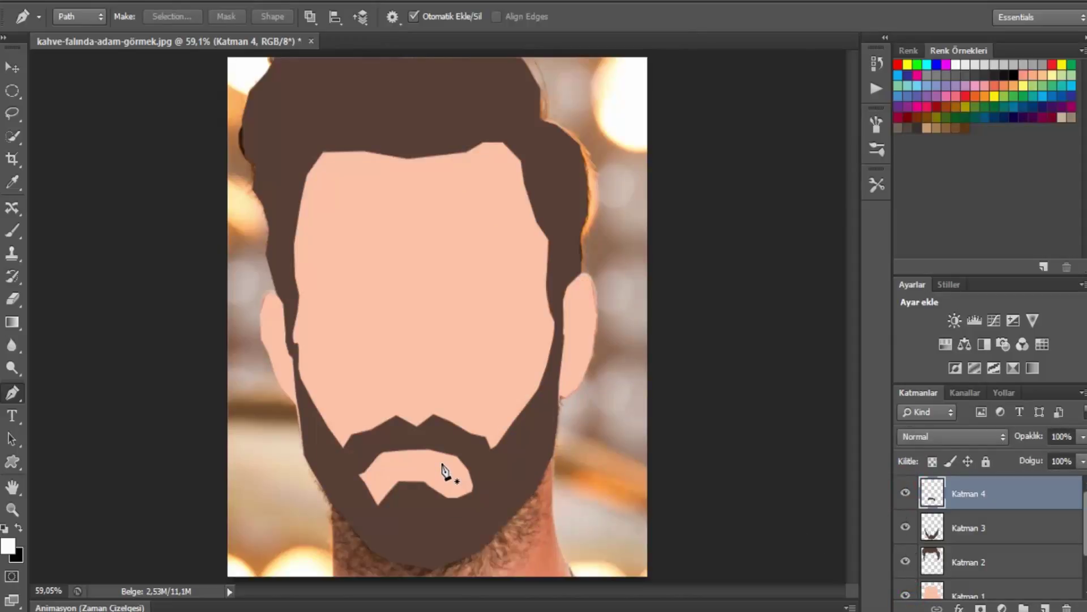
left_click_drag(908, 492, 905, 594)
left_click(904, 593)
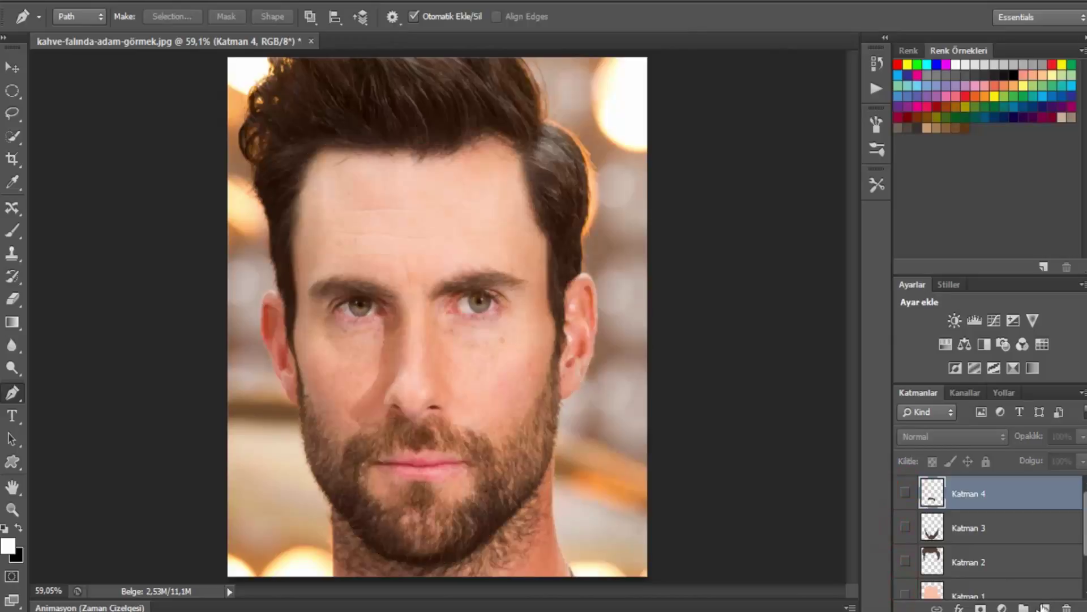
- Add new layer Katman 5 and trace a closed path around the first eyebrow
left_click(1043, 607)
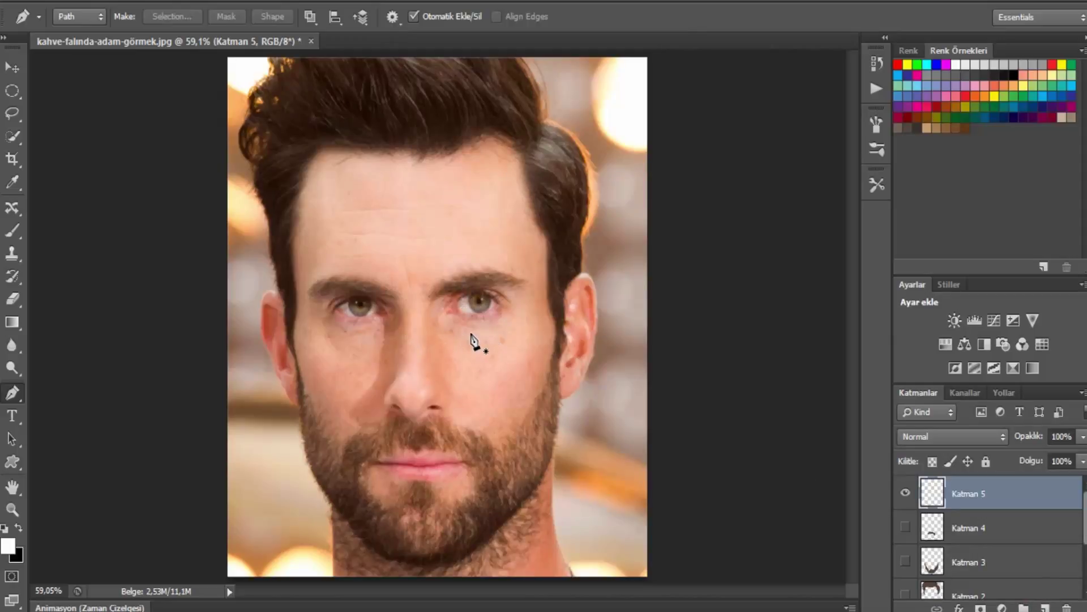
left_click(517, 277)
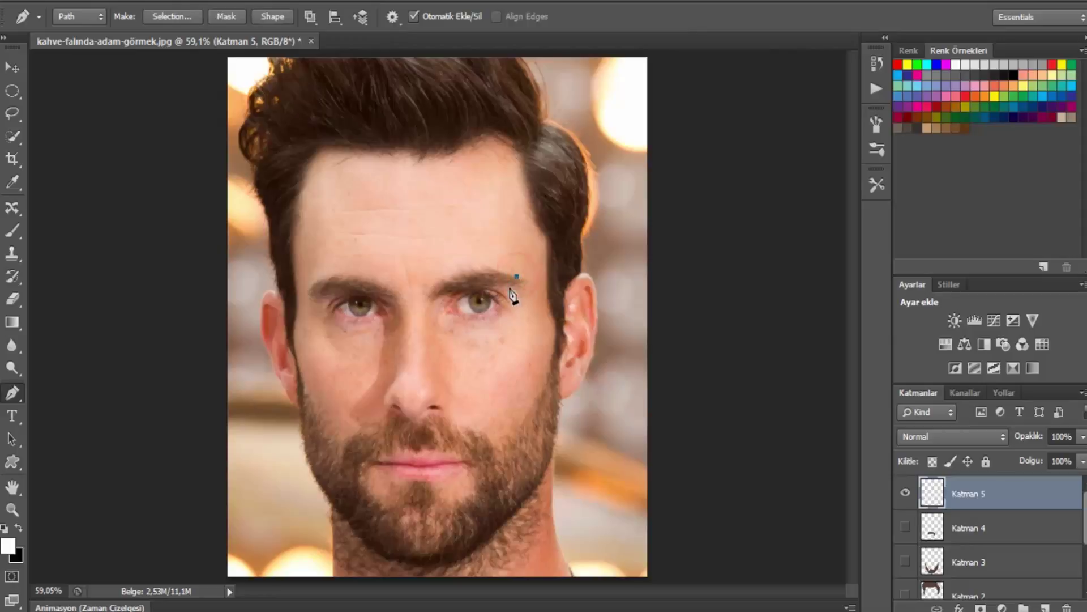
left_click(505, 274)
left_click(486, 275)
left_click(460, 283)
left_click(441, 285)
left_click(429, 298)
left_click(432, 303)
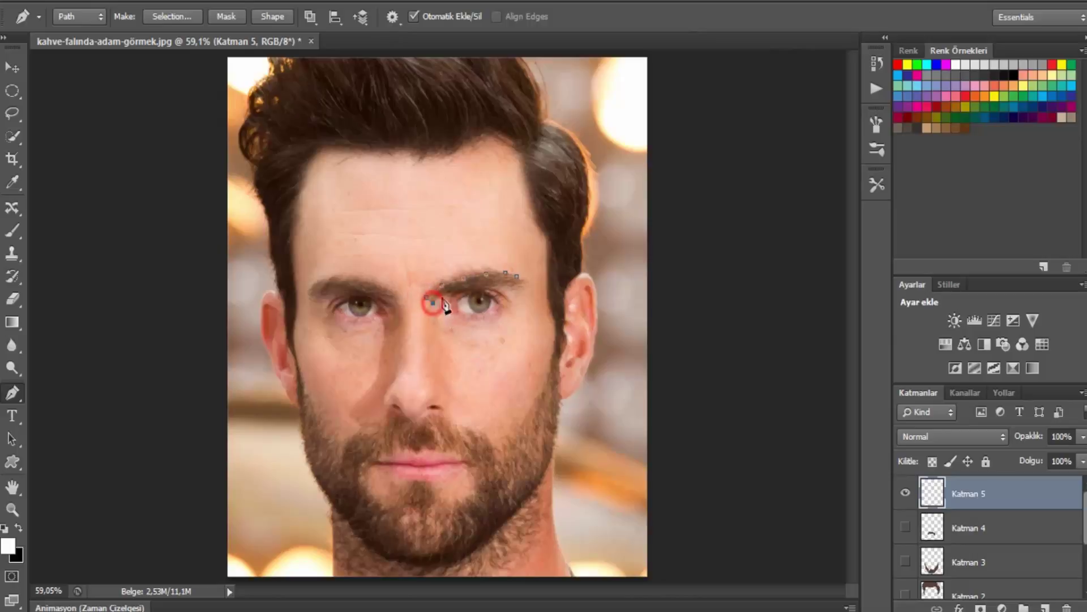
left_click(480, 286)
left_click(517, 278, "ctrl")
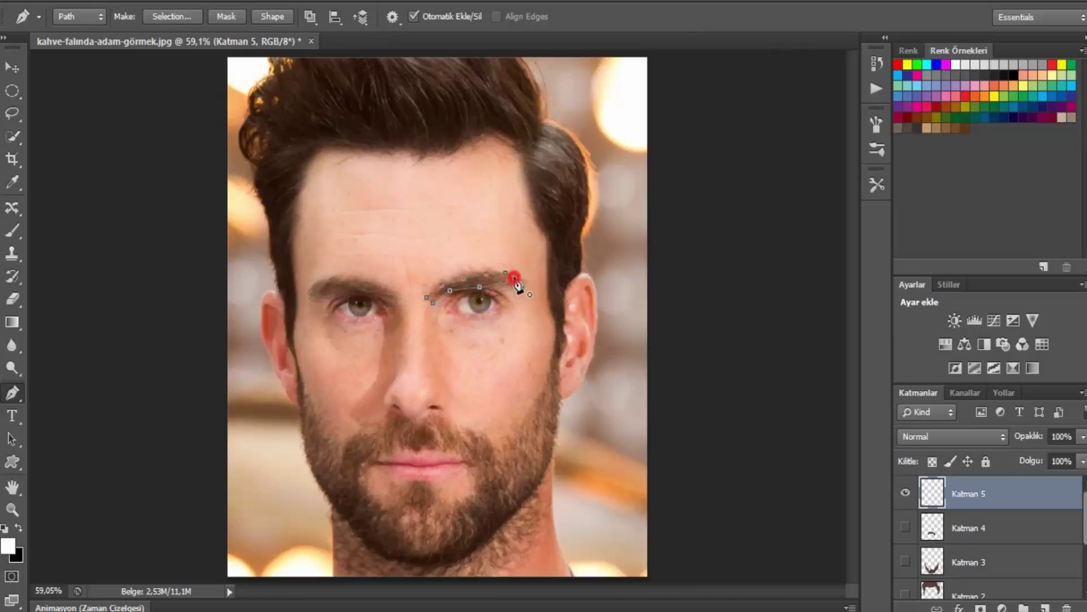
- Trace a closed path around the other eyebrow
left_click(386, 299)
left_click(372, 295)
left_click(344, 295)
left_click(316, 294)
left_click(349, 278)
left_click(373, 295)
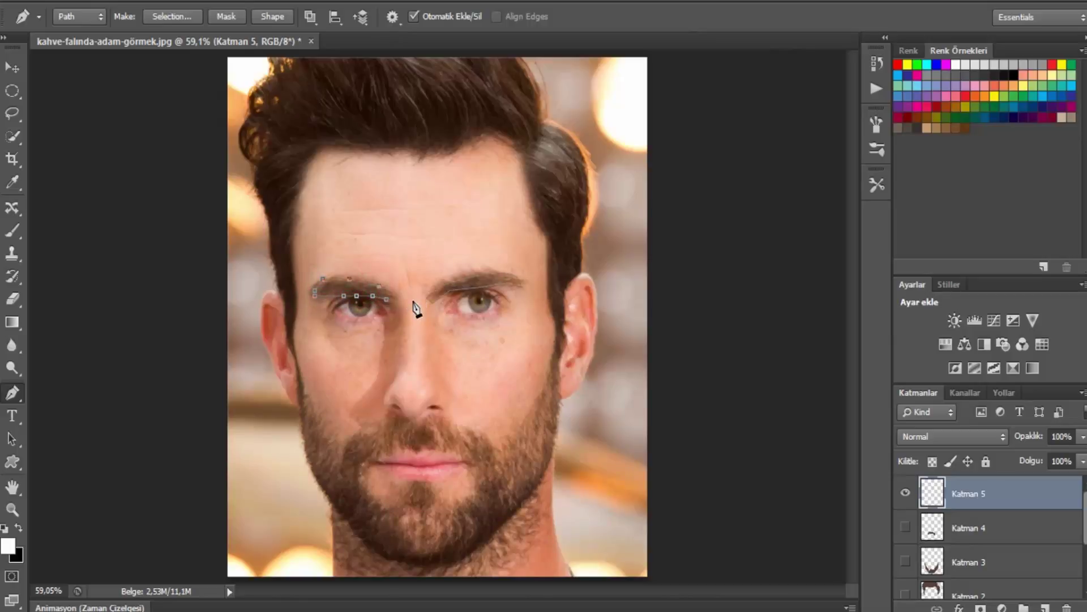
left_click(387, 299)
- Fill both eyebrow paths with colour 53423b using Yolu Doldur
right_click(490, 279)
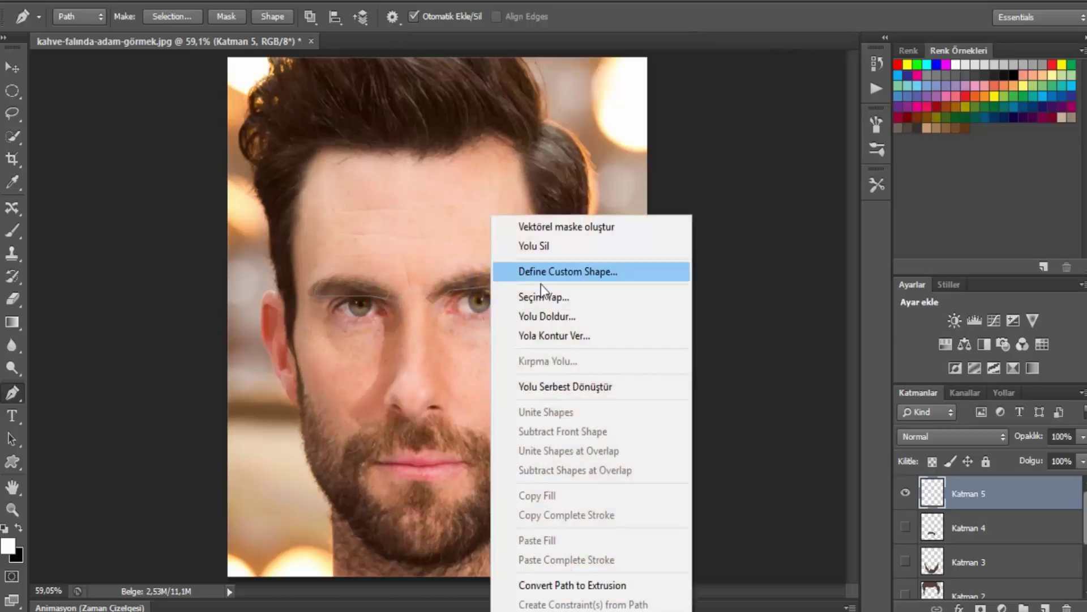
left_click(547, 316)
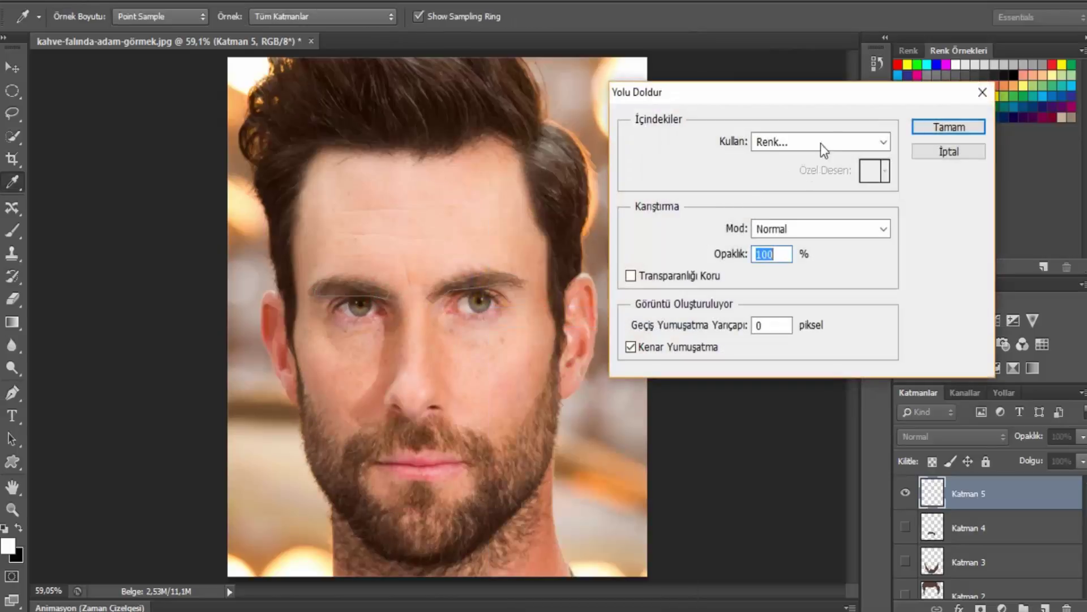
left_click(821, 144)
left_click(815, 187)
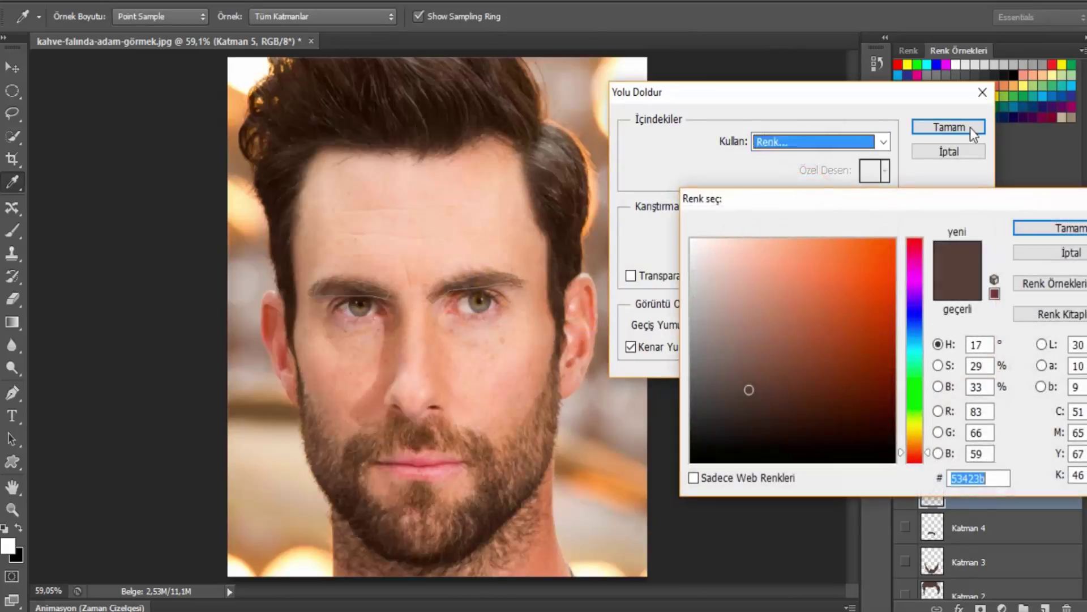
left_click(1059, 228)
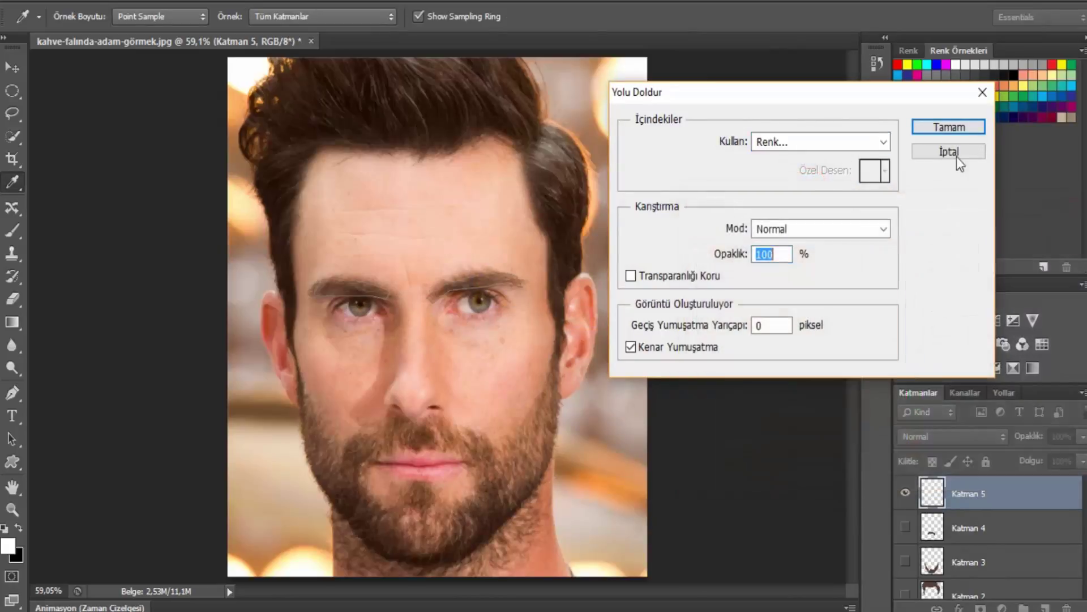
left_click(971, 128)
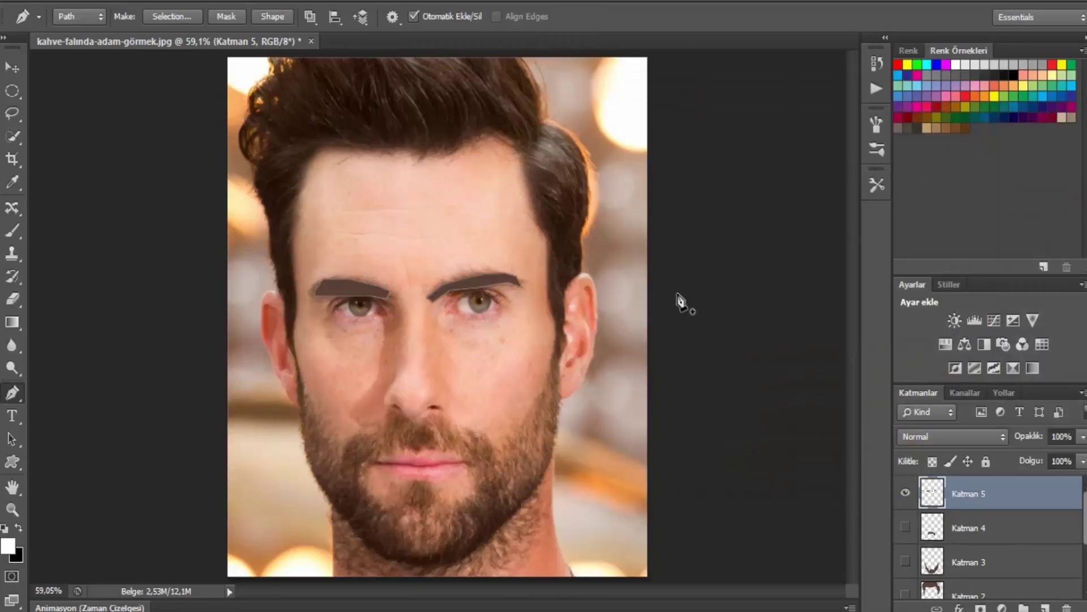
- Delete the eyebrow paths, hide Katman 5, and add new layer Katman 6
right_click(473, 283)
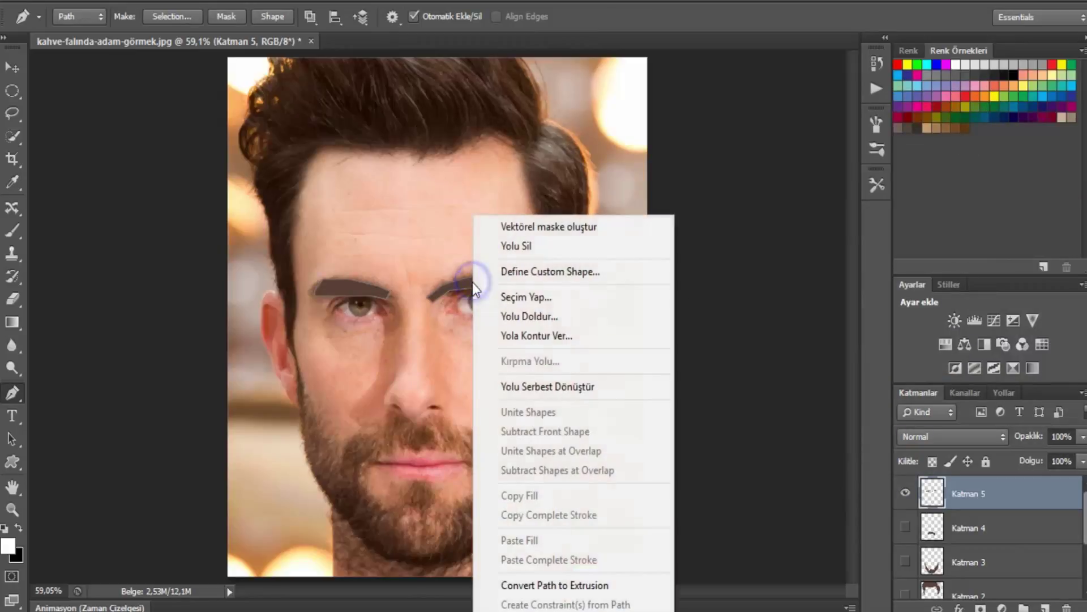
left_click(514, 246)
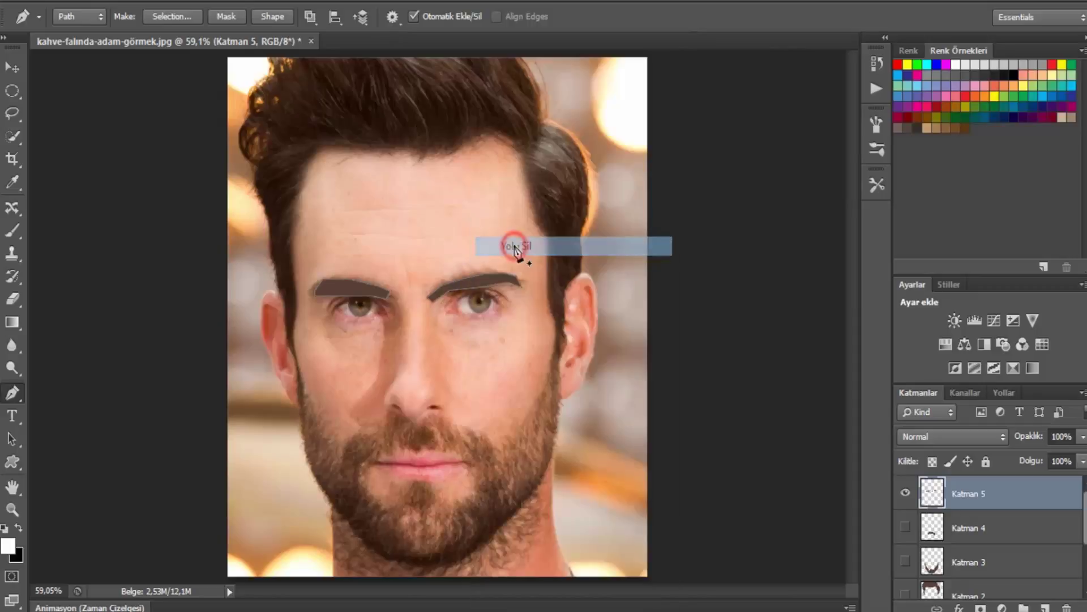
left_click(906, 492)
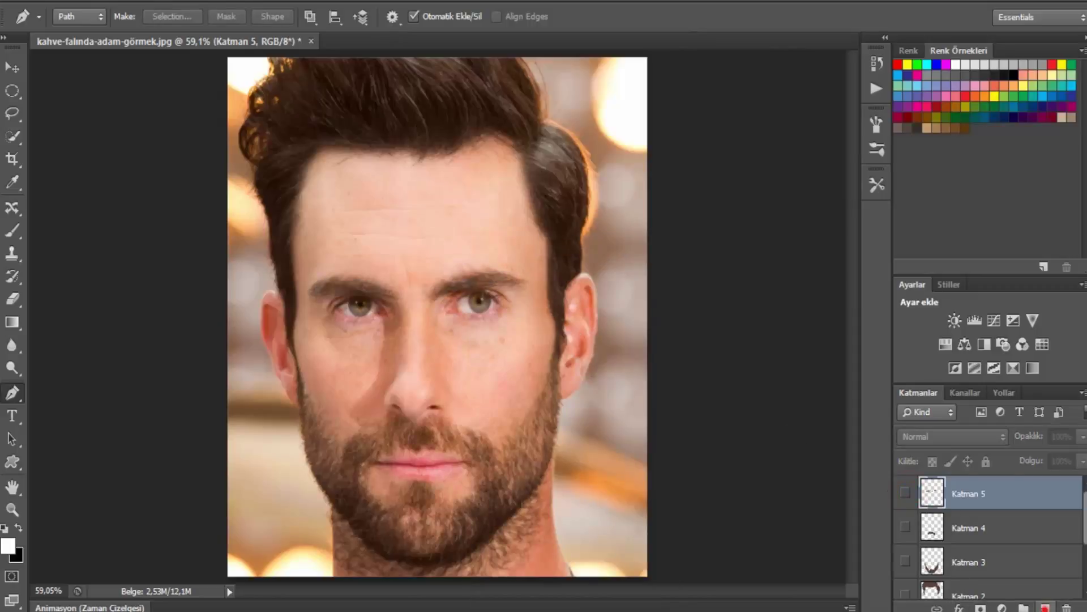
left_click(1045, 607)
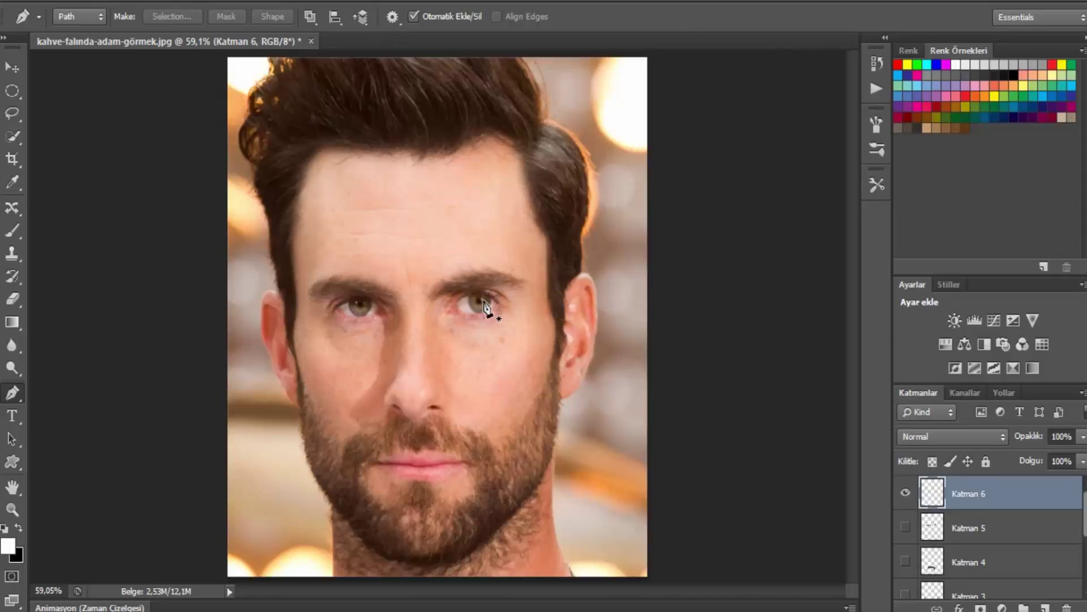
- Zoom in on the eyes and trace the first eye's upper eyelid from its outer corner
scroll(486, 309, "up", 1)
scroll(486, 309, "up", 2)
scroll(486, 308, "up", 3)
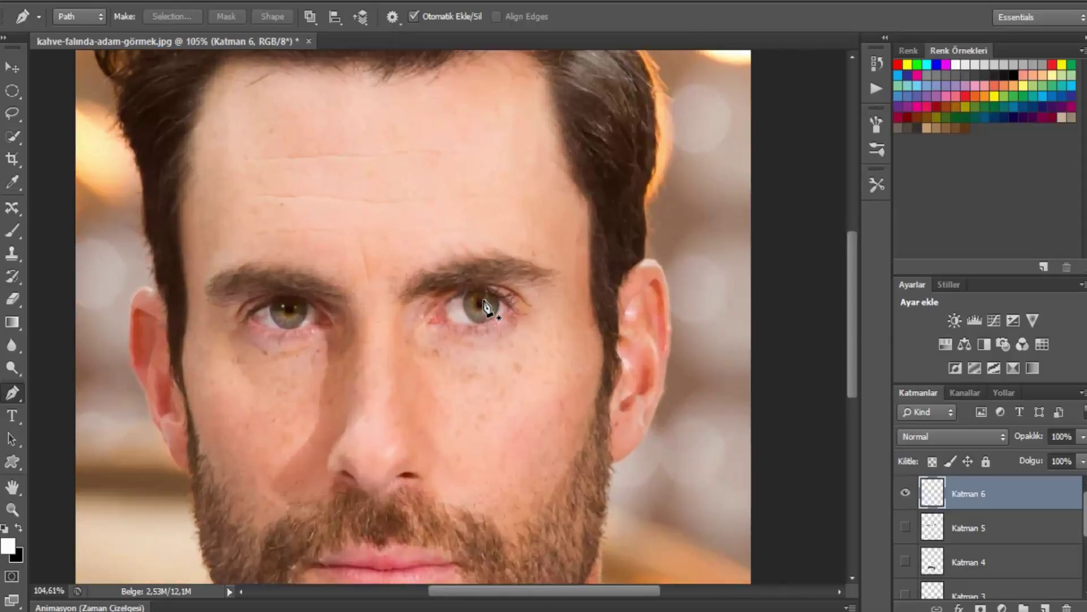
scroll(486, 308, "up", 2)
scroll(486, 307, "up", 1)
scroll(485, 308, "up", 2)
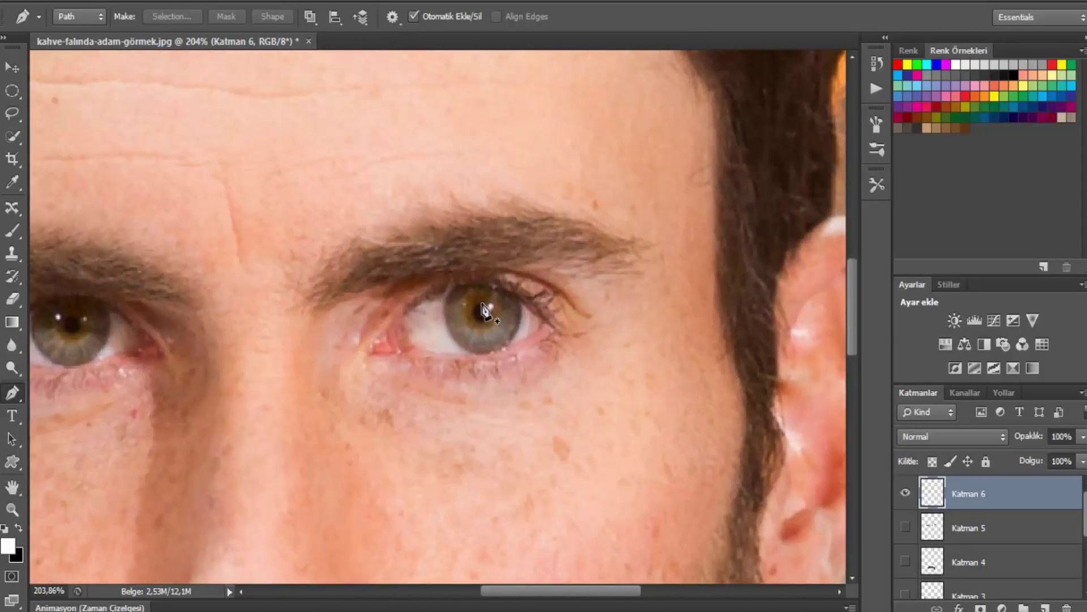
left_click(537, 321)
left_click_drag(522, 302, 479, 287)
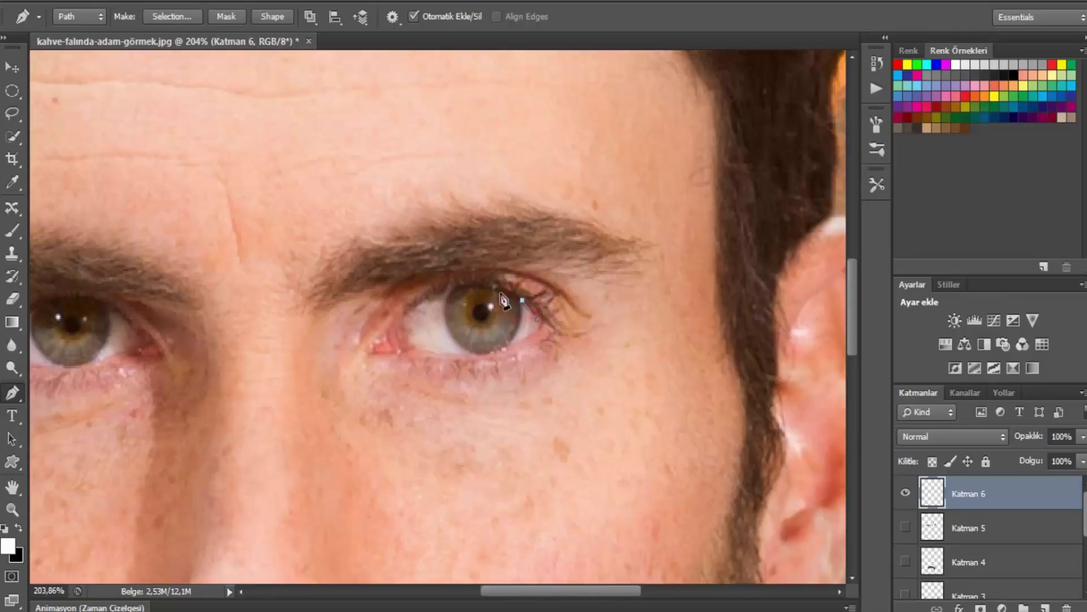
left_click(480, 286)
left_click(440, 291)
- Trace the inner corner and lower eyelid, closing the first eye's path
left_click(395, 322)
left_click(371, 348)
left_click(392, 350)
left_click(419, 348)
left_click(450, 356)
left_click(487, 353)
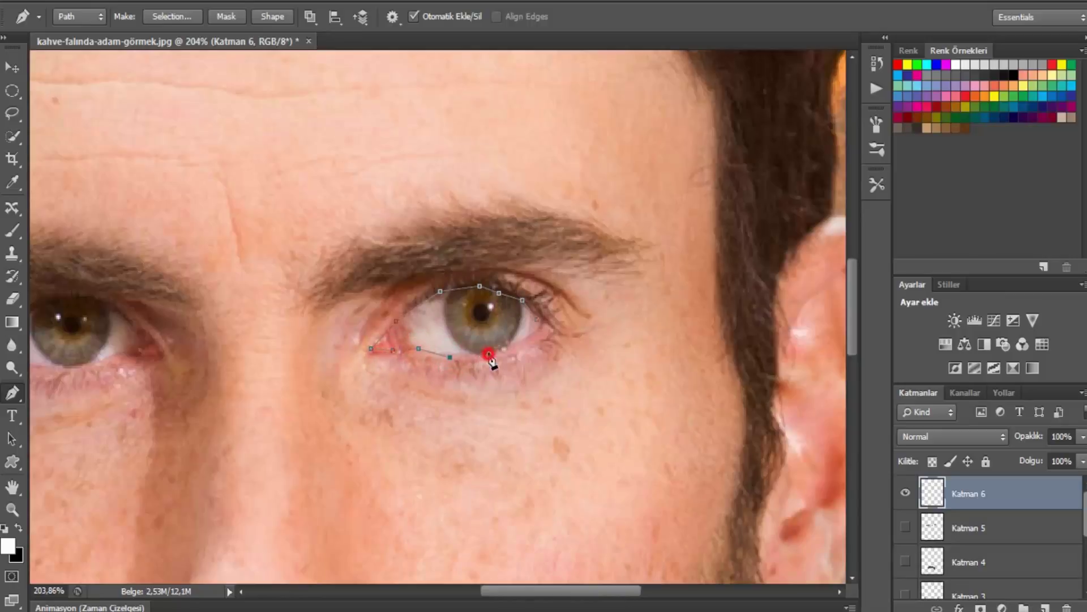
left_click(518, 342)
left_click(539, 322)
- Start the second eye's path at its corner and trace along the upper eyelid
left_click_drag(606, 591, 532, 591)
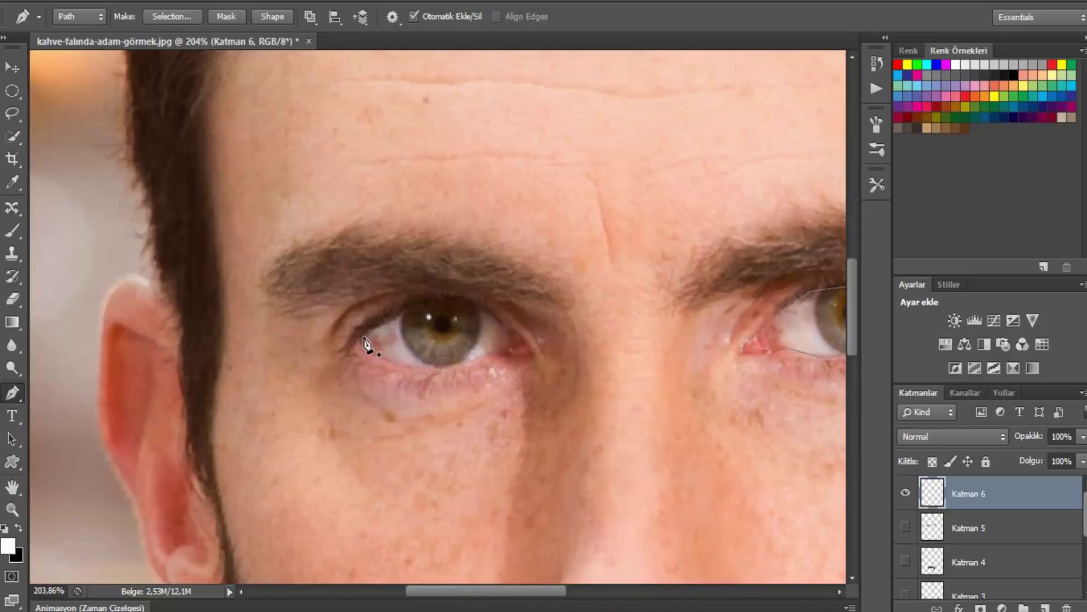
left_click(358, 339)
left_click(384, 324)
left_click(405, 310)
left_click(430, 301)
left_click(467, 299)
left_click(498, 320)
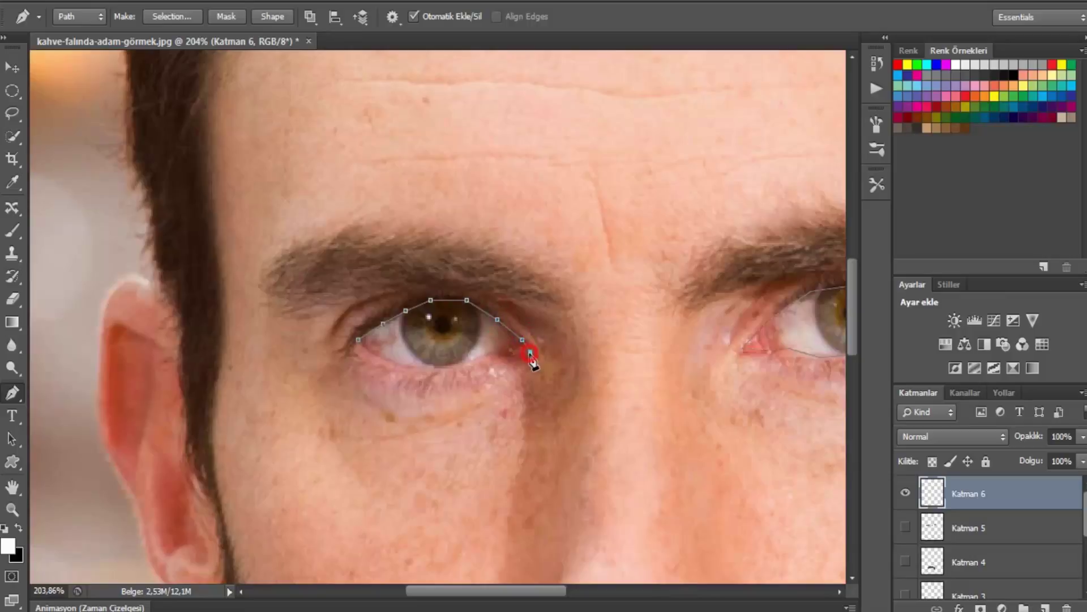
- Trace the second eye's lower eyelid to complete its outline
left_click(508, 352)
left_click(485, 355)
left_click(464, 366)
left_click(429, 370)
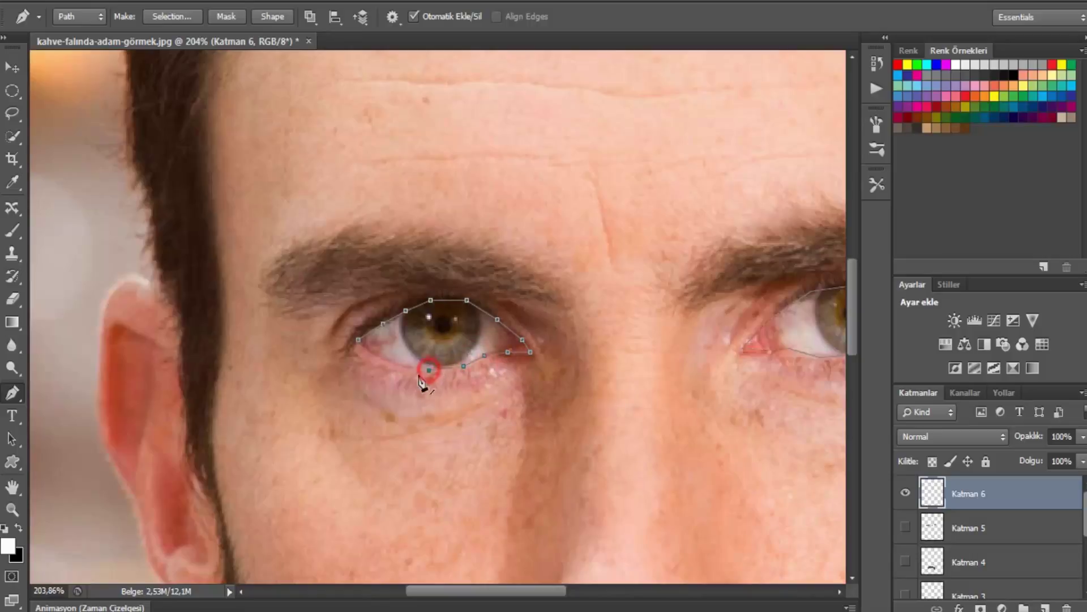
left_click(388, 360)
- Fill the first eye path on Katman 6 with a light grey sampled from the eye white
right_click(451, 356)
left_click(515, 316)
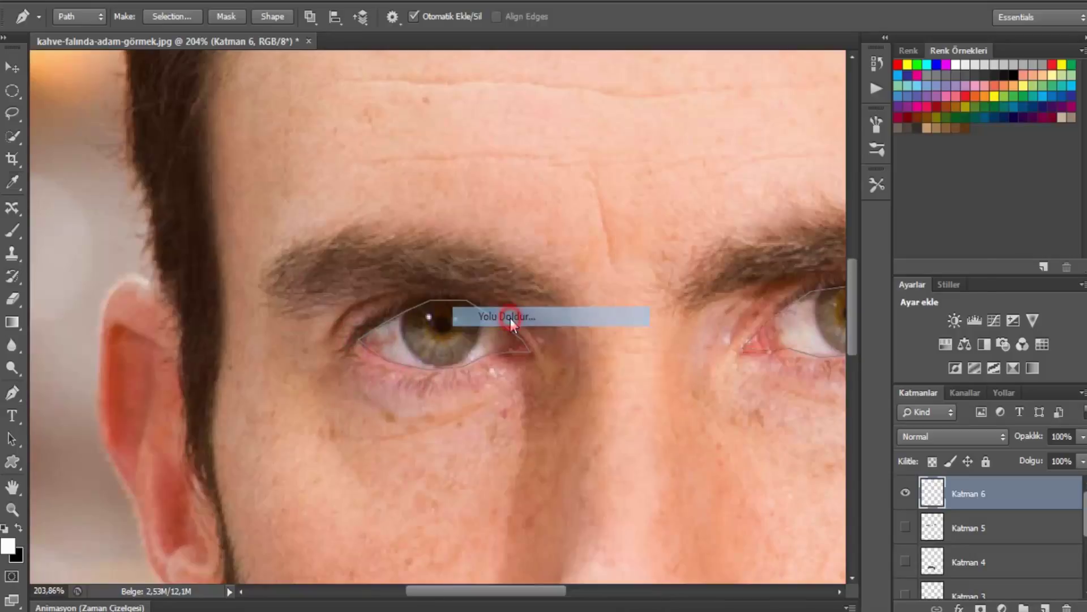
left_click(817, 146)
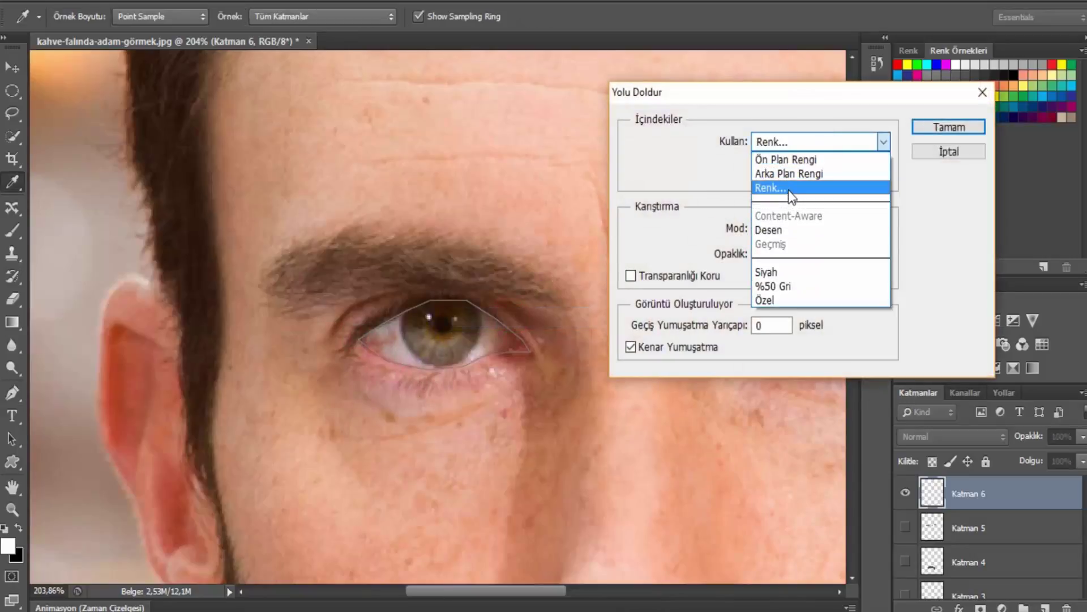
left_click(788, 188)
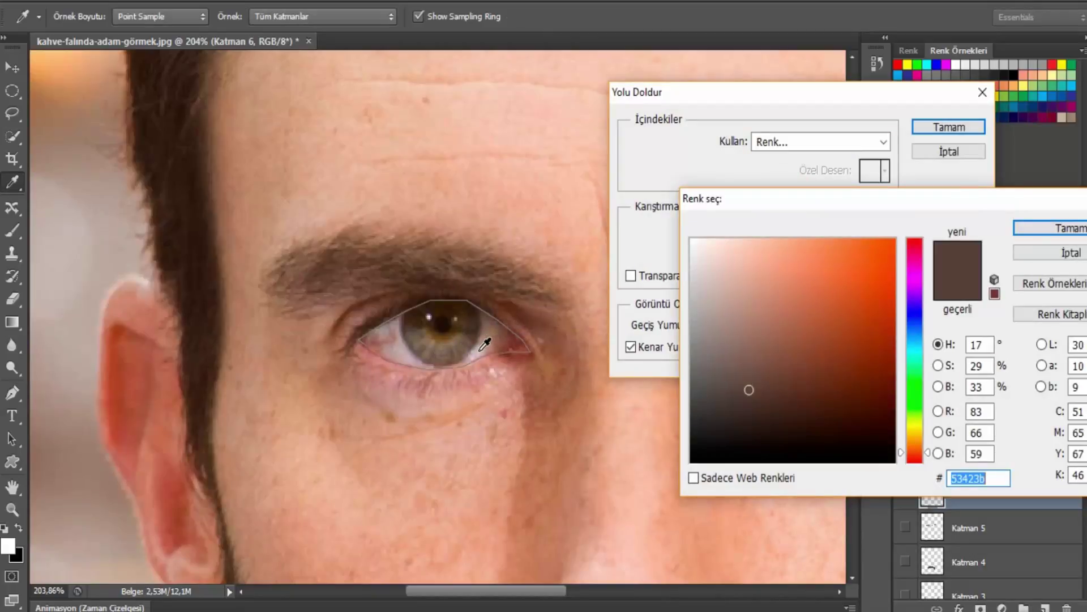
left_click(479, 349)
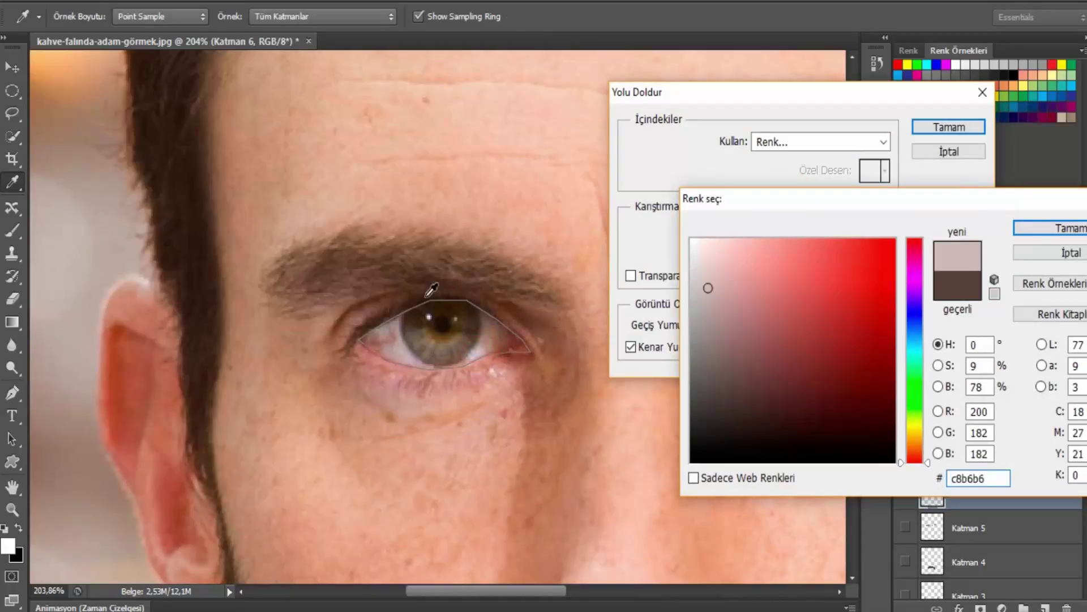
left_click(400, 344)
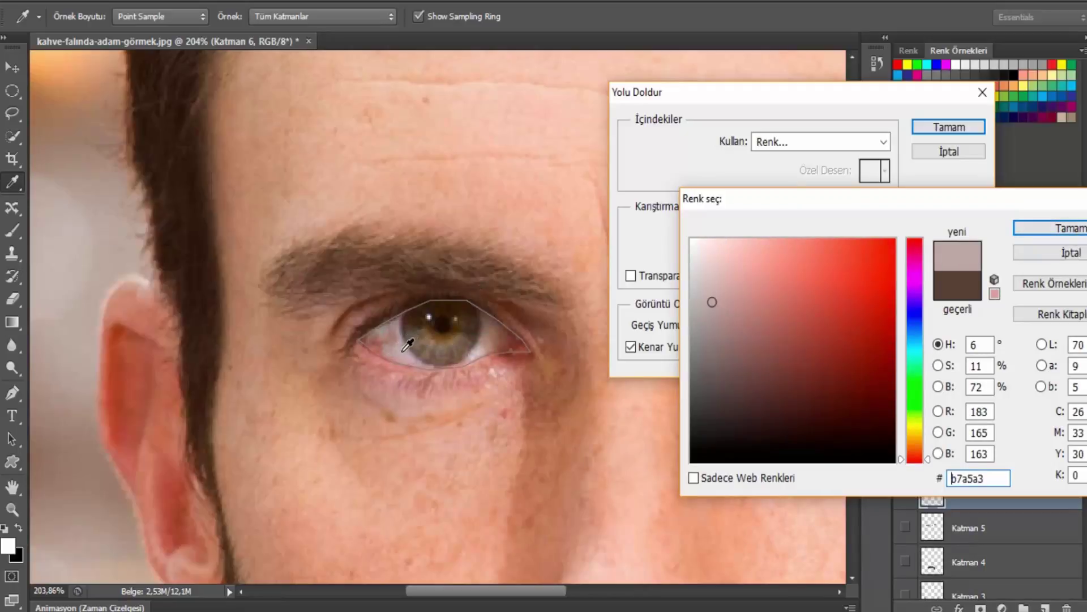
left_click(408, 340)
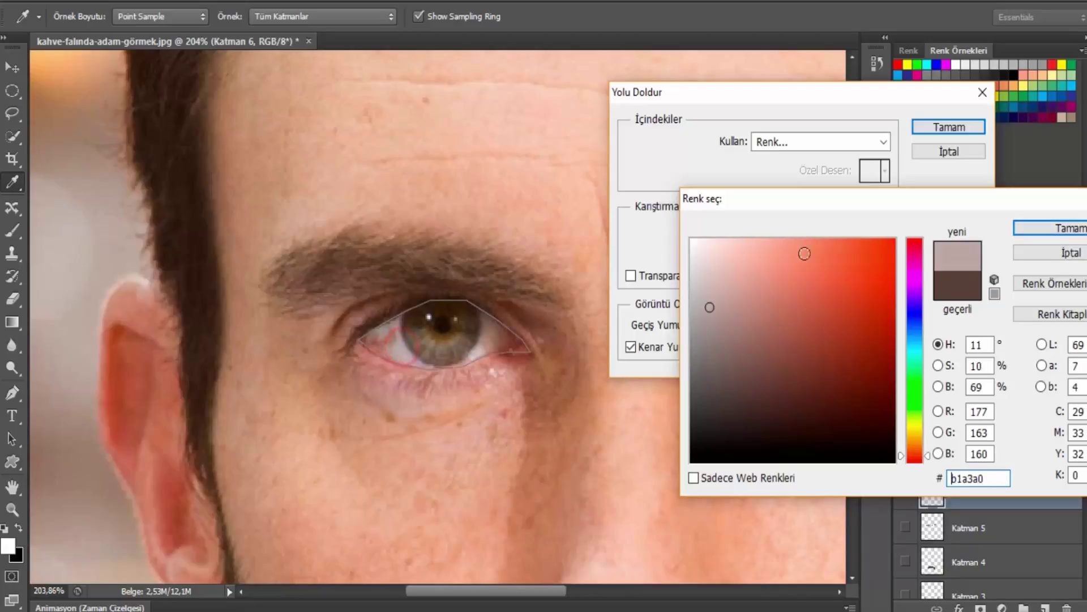
left_click(1065, 229)
left_click(963, 127)
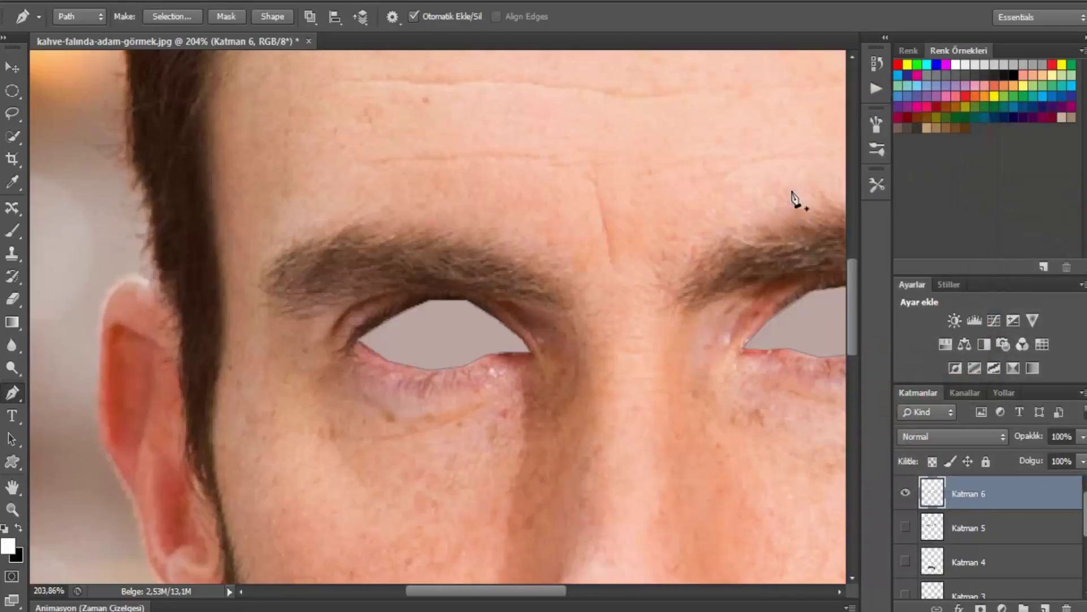
- Fill the second eye outline pale grey e1e1e1, then hide Katman 6
scroll(569, 382, "down", 2)
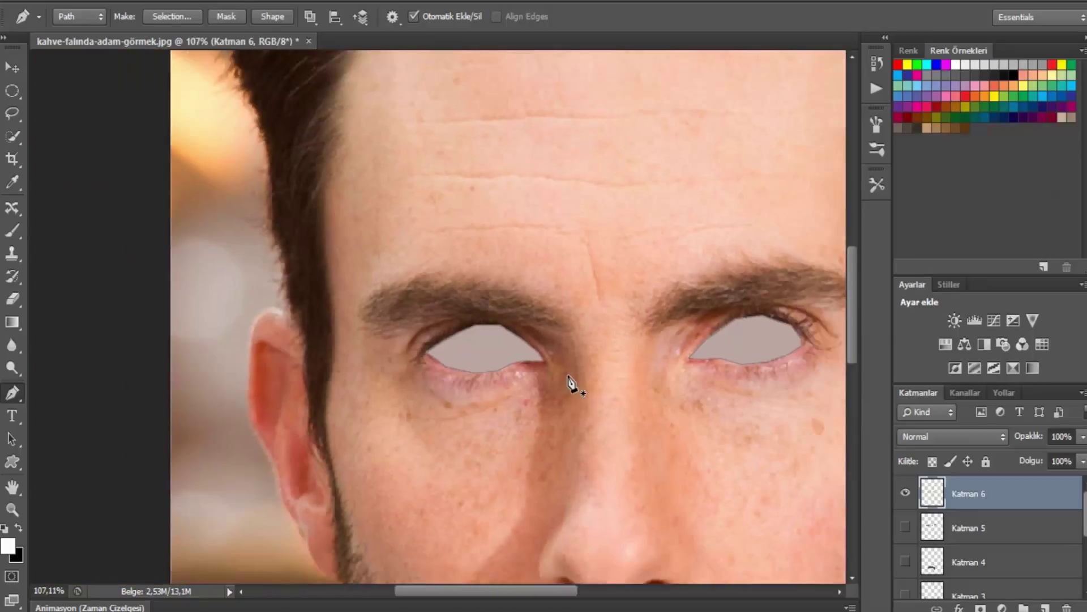
scroll(571, 381, "down", 2)
scroll(680, 473, "down", 1)
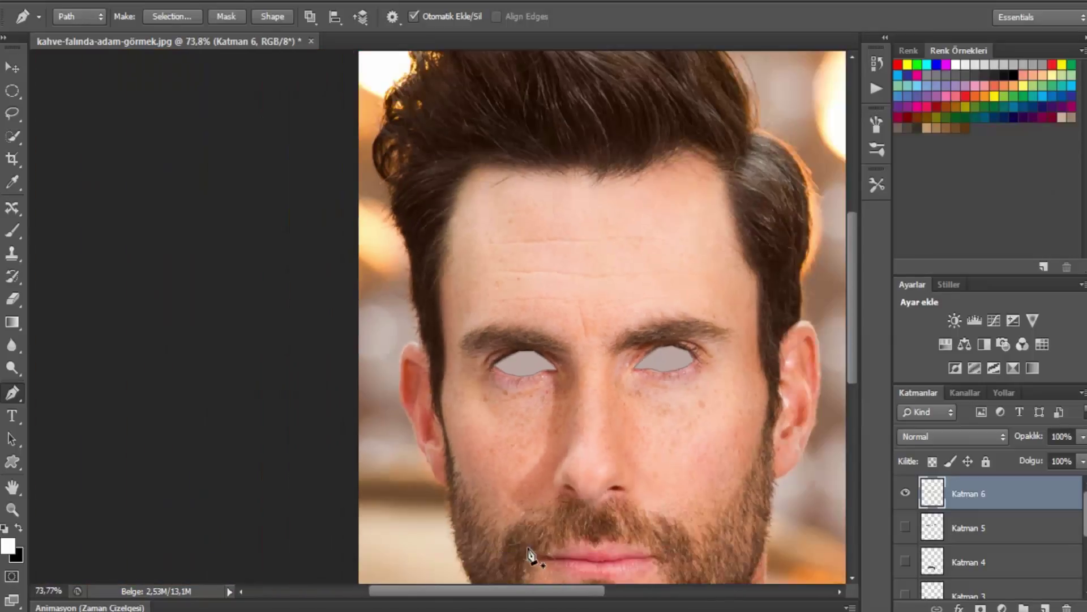
right_click(669, 363)
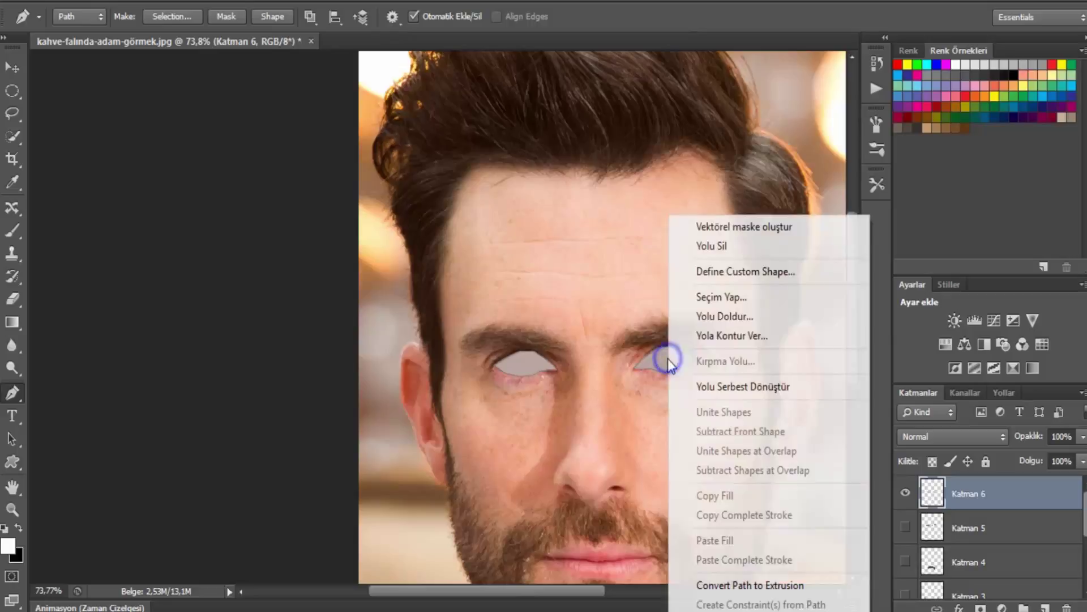
left_click(722, 311)
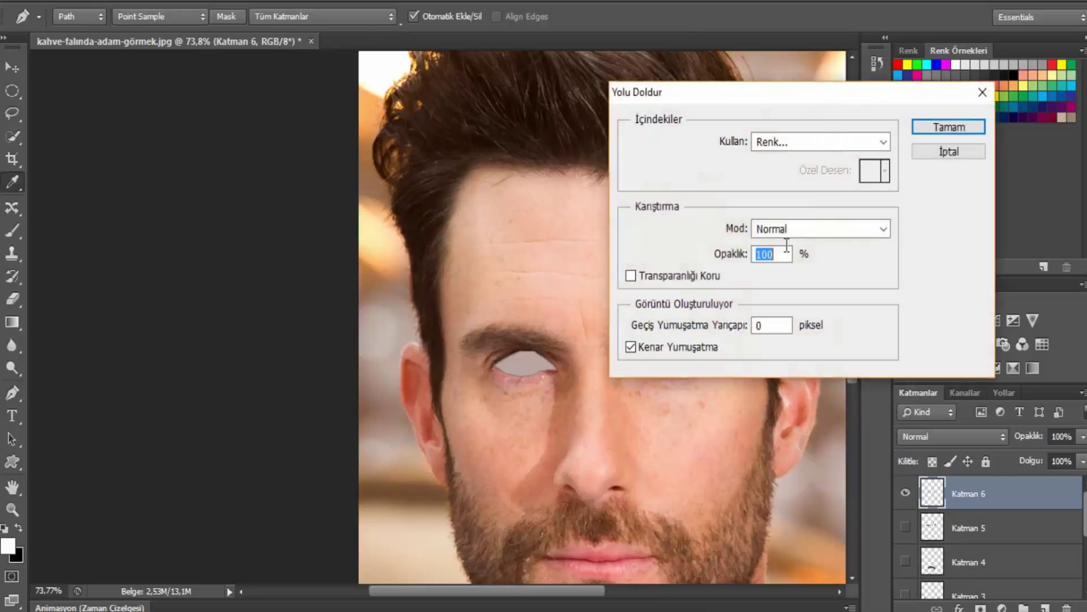
left_click(835, 142)
left_click(824, 189)
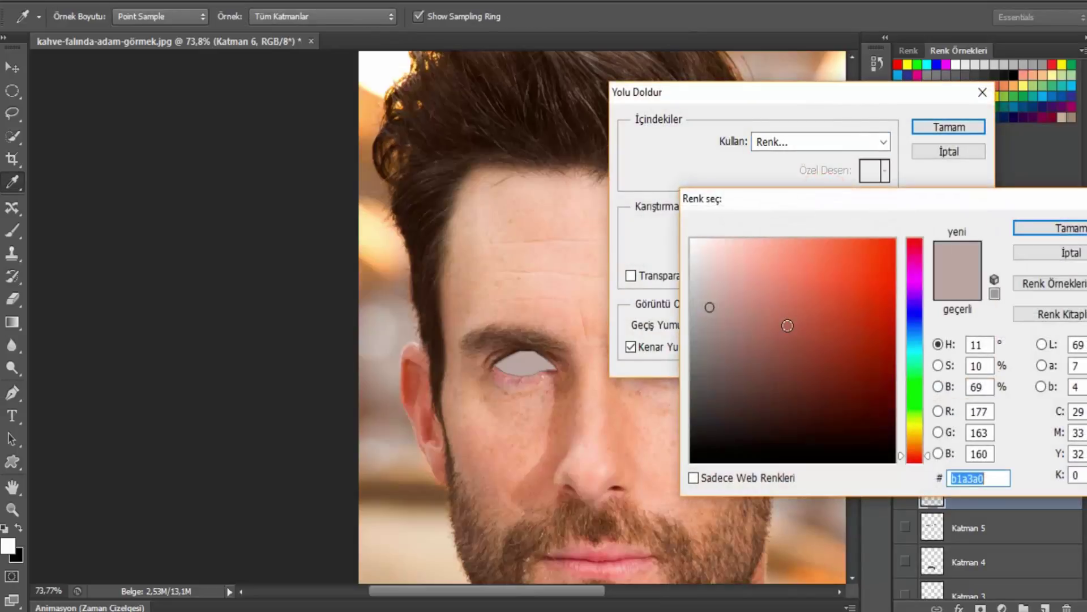
left_click_drag(710, 307, 687, 262)
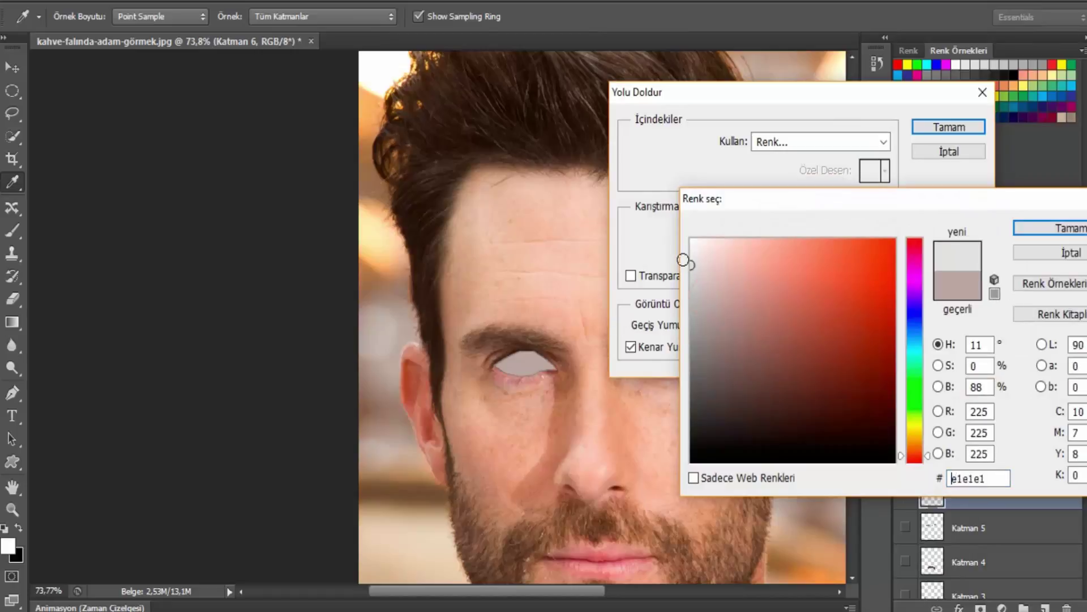
left_click(1062, 228)
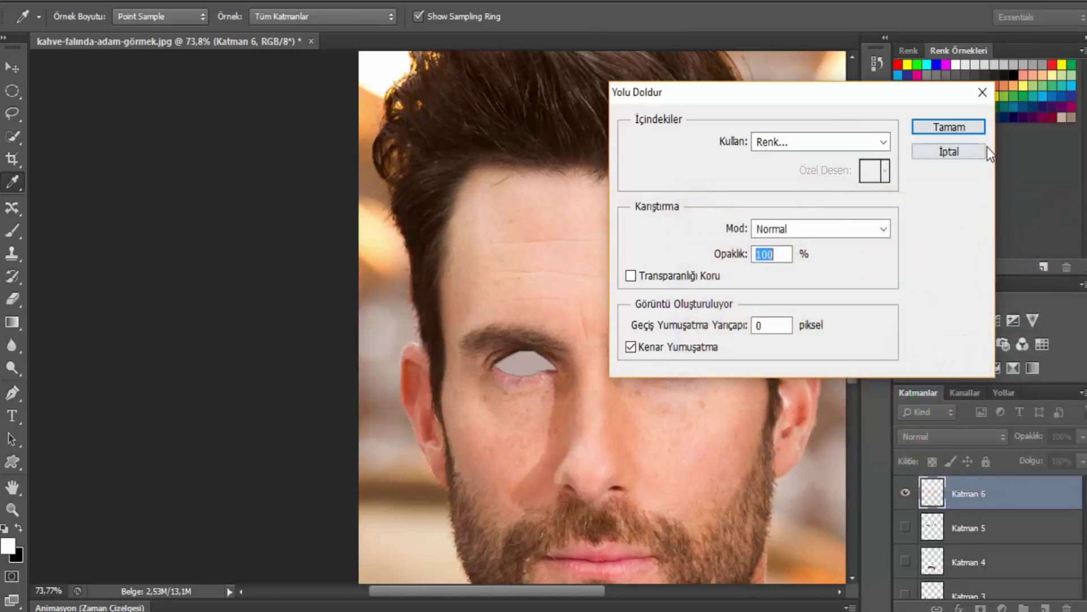
left_click(978, 132)
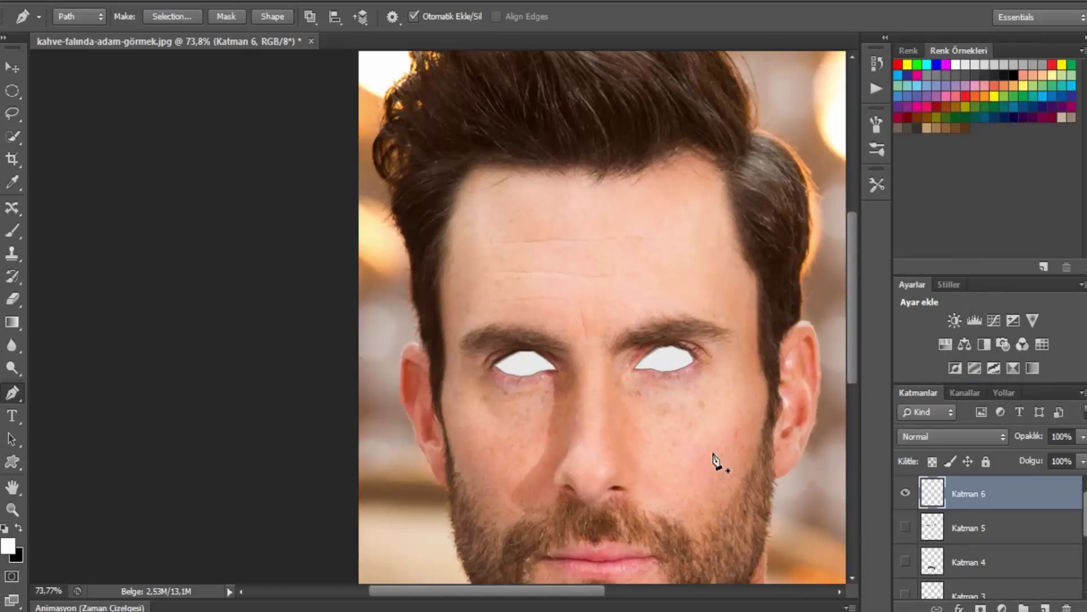
left_click(905, 493)
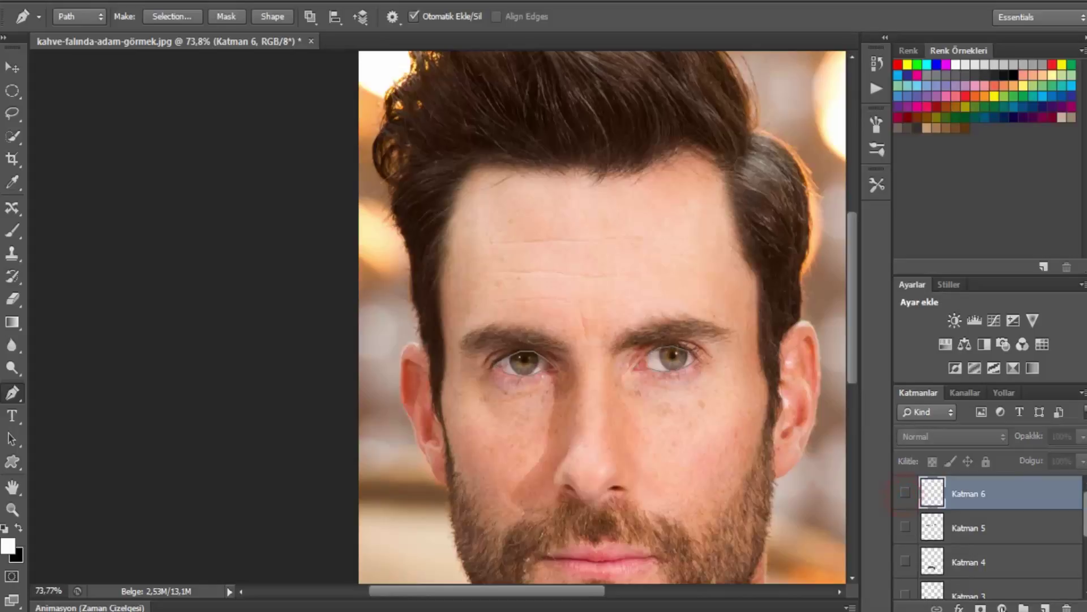
- Add new layer Katman 7, zoom in, and delete the old eye outline path
left_click(1045, 607)
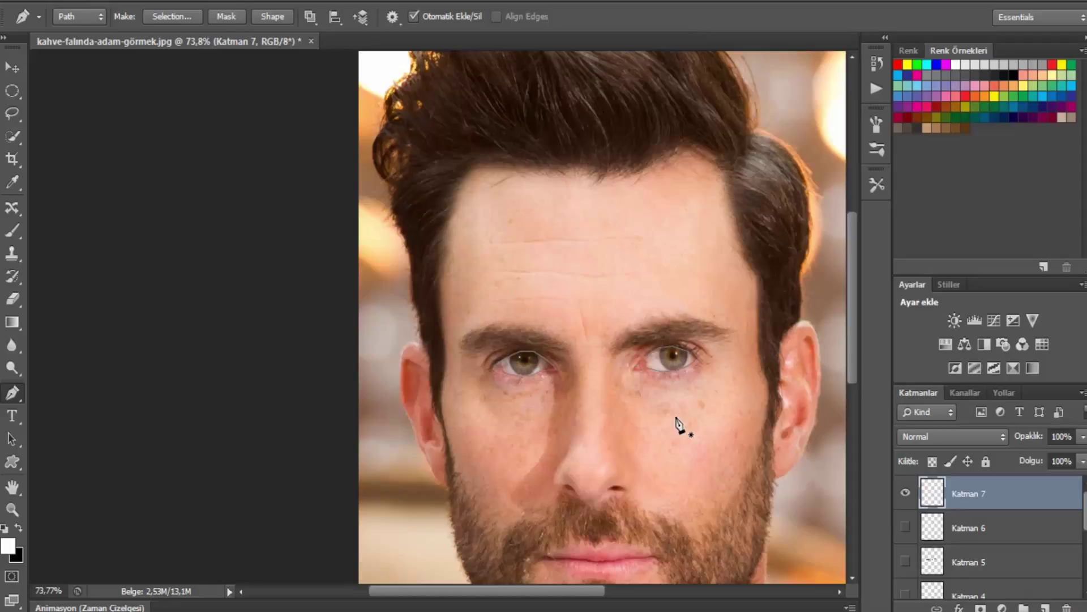
scroll(679, 424, "up", 5)
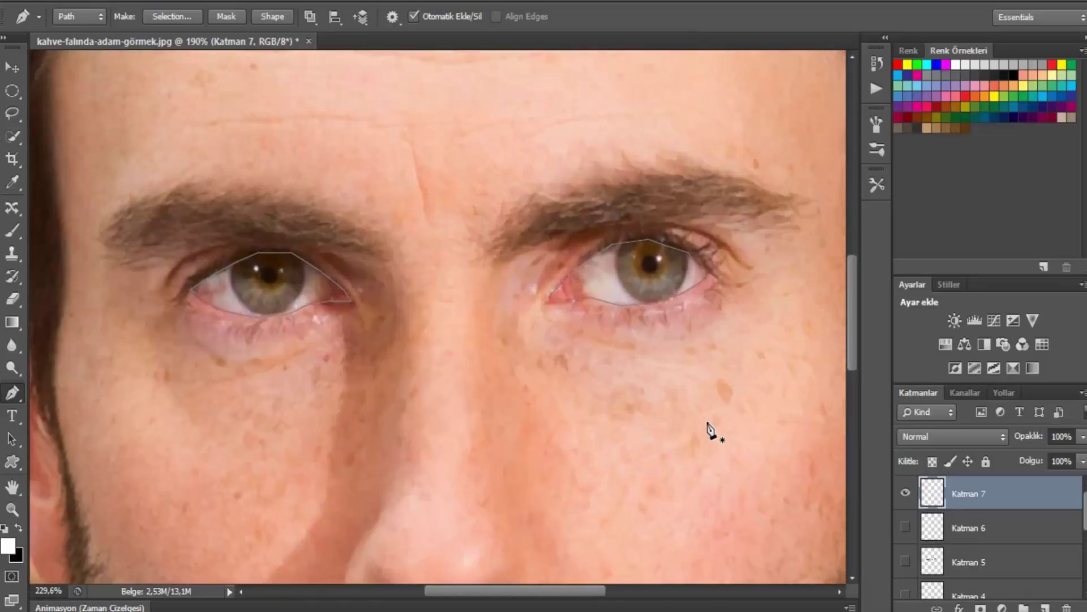
scroll(710, 431, "up", 2)
scroll(712, 432, "up", 1)
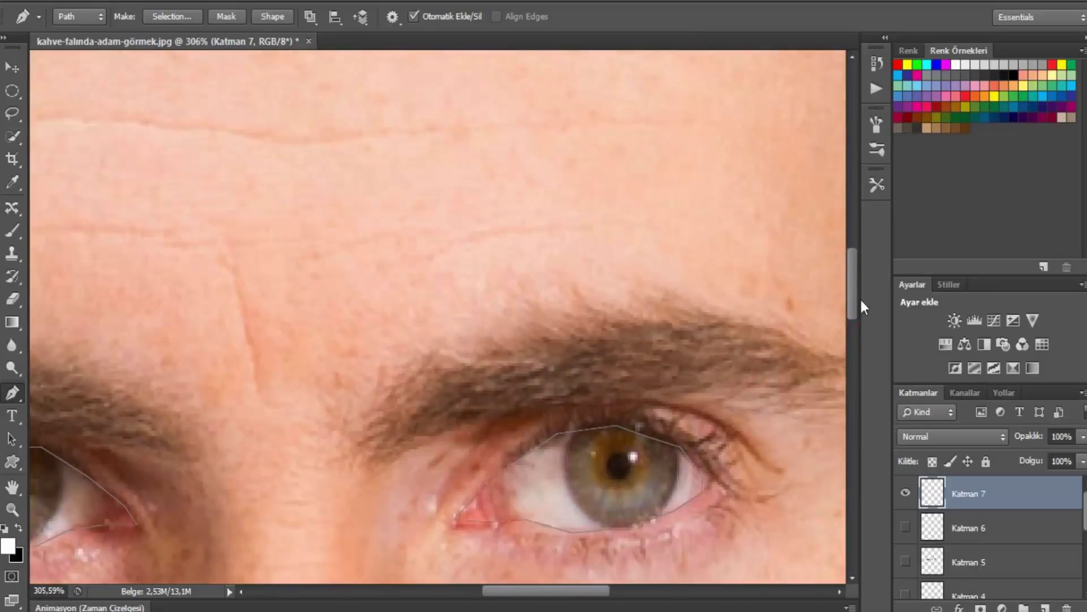
left_click_drag(853, 327, 859, 303)
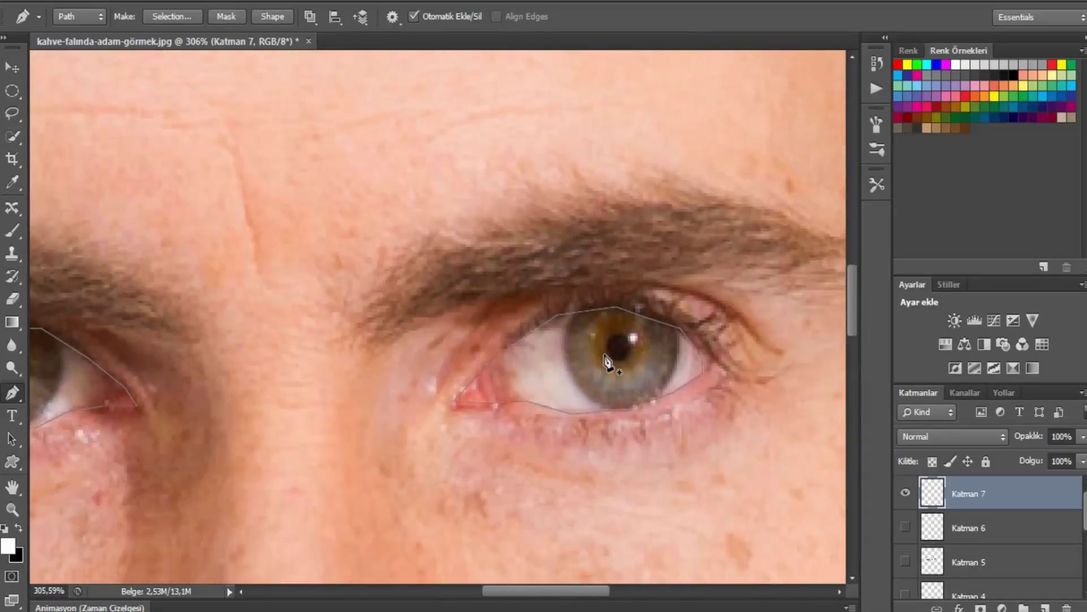
right_click(592, 342)
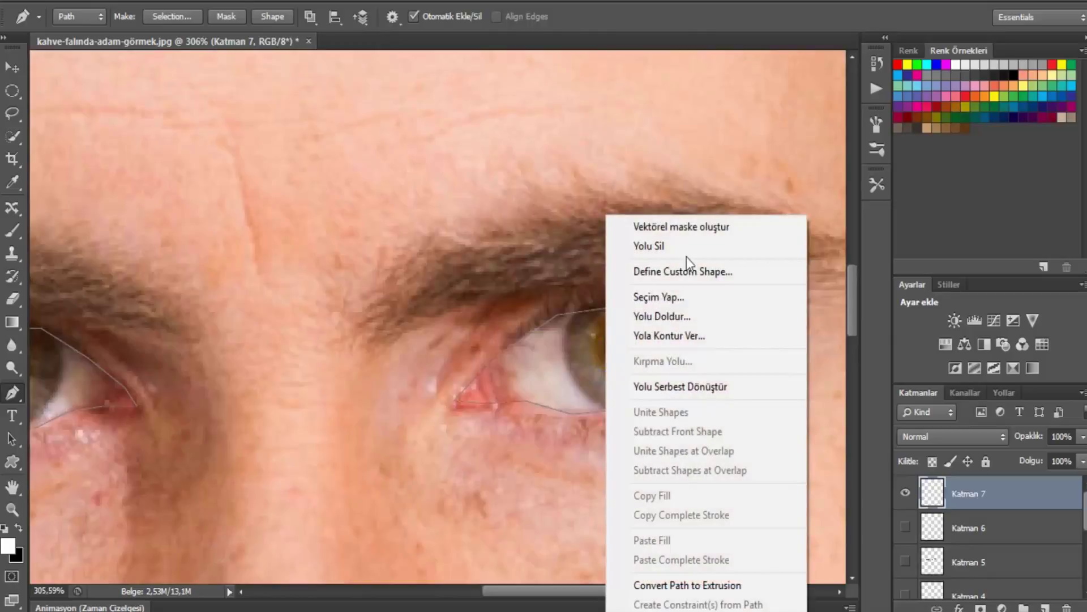
left_click(688, 248)
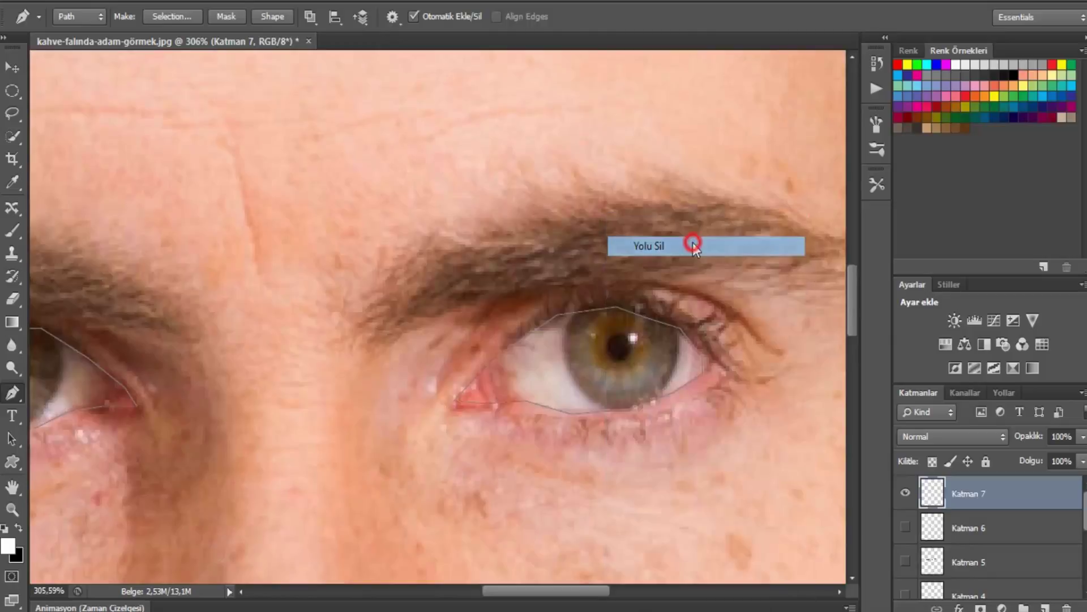
- Trace a closed pen path around the first iris
left_click(675, 328)
left_click(678, 351)
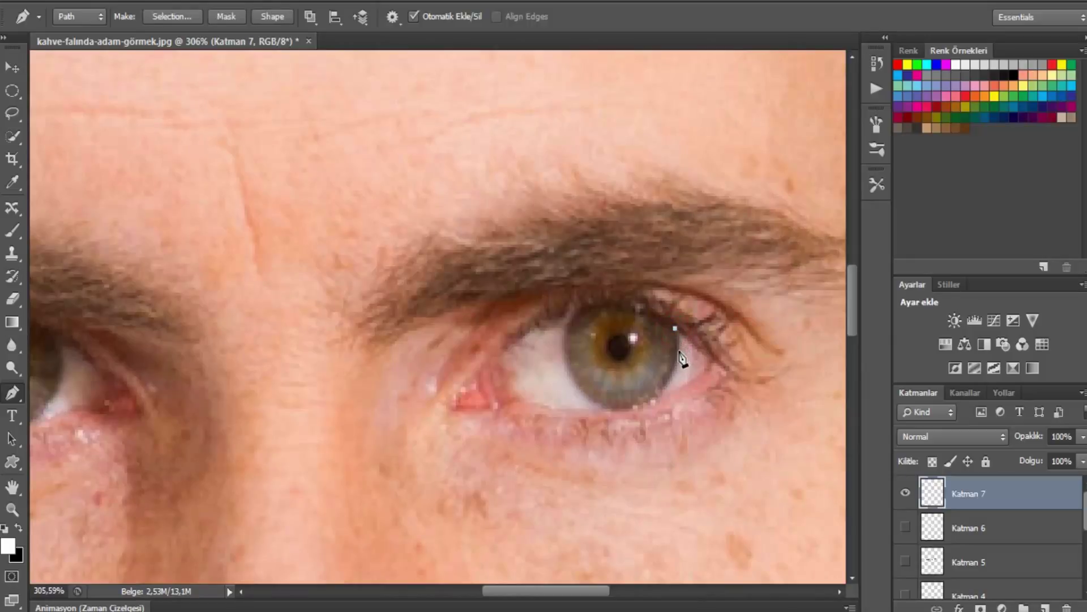
left_click(671, 370)
left_click(625, 408)
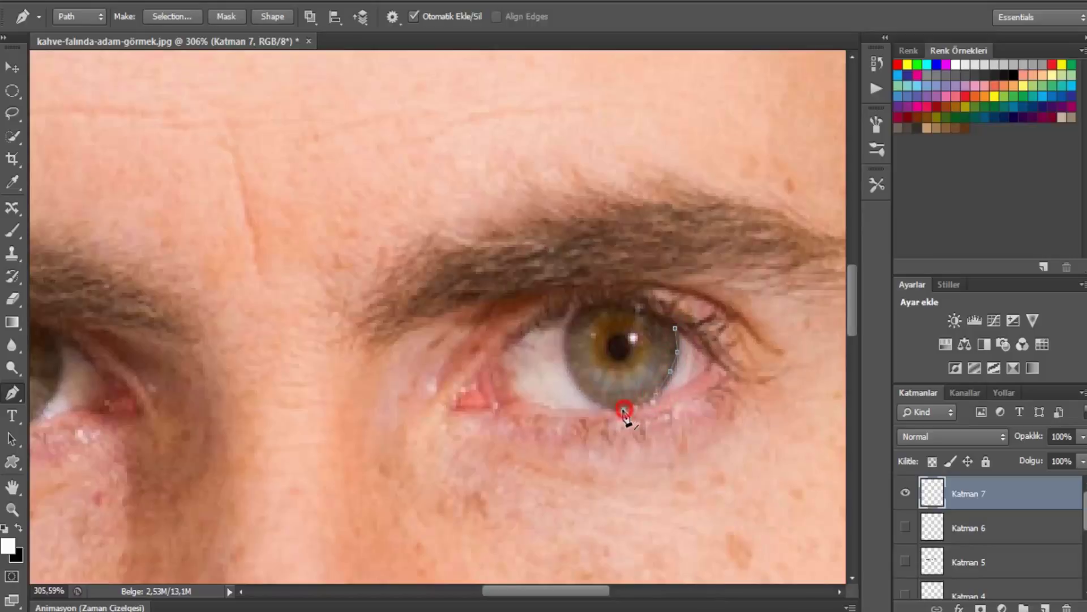
left_click(589, 397)
left_click(572, 375)
left_click(564, 352)
left_click(567, 325)
left_click(623, 309)
left_click(653, 317)
left_click(677, 329)
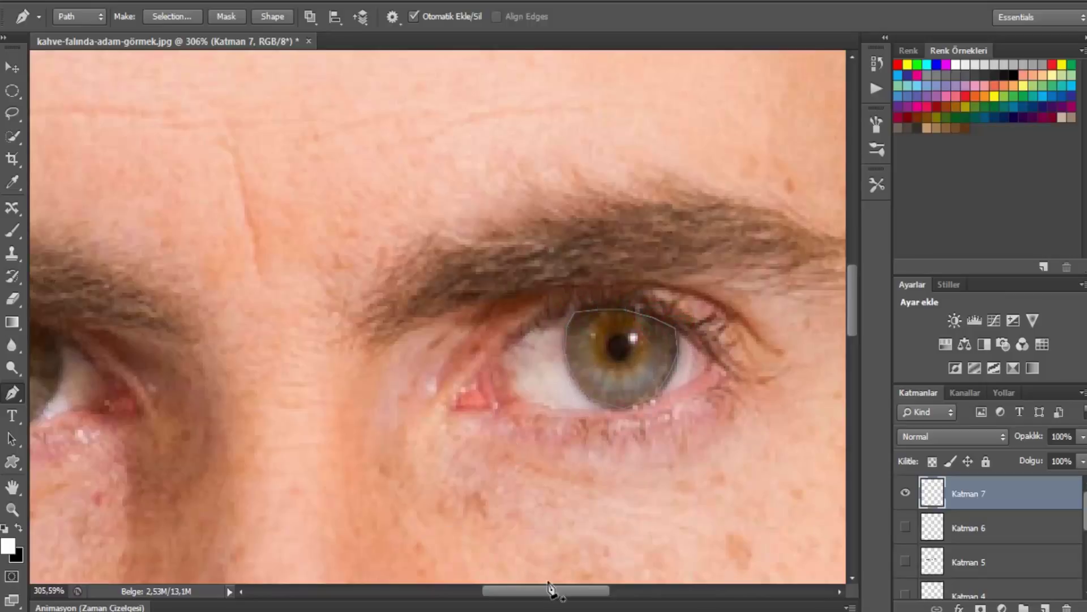
- Trace a closed pen path around the second iris
left_click_drag(547, 590, 470, 590)
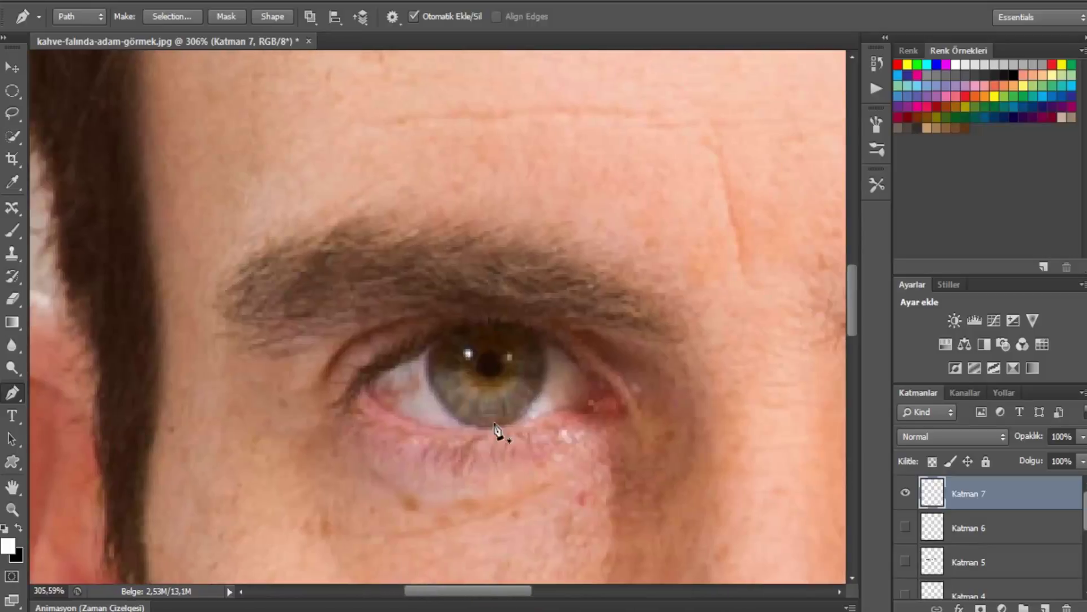
left_click(540, 344)
left_click(547, 355)
left_click(545, 374)
left_click(525, 412)
left_click(513, 420)
left_click(461, 422)
left_click(498, 426)
left_click(477, 427)
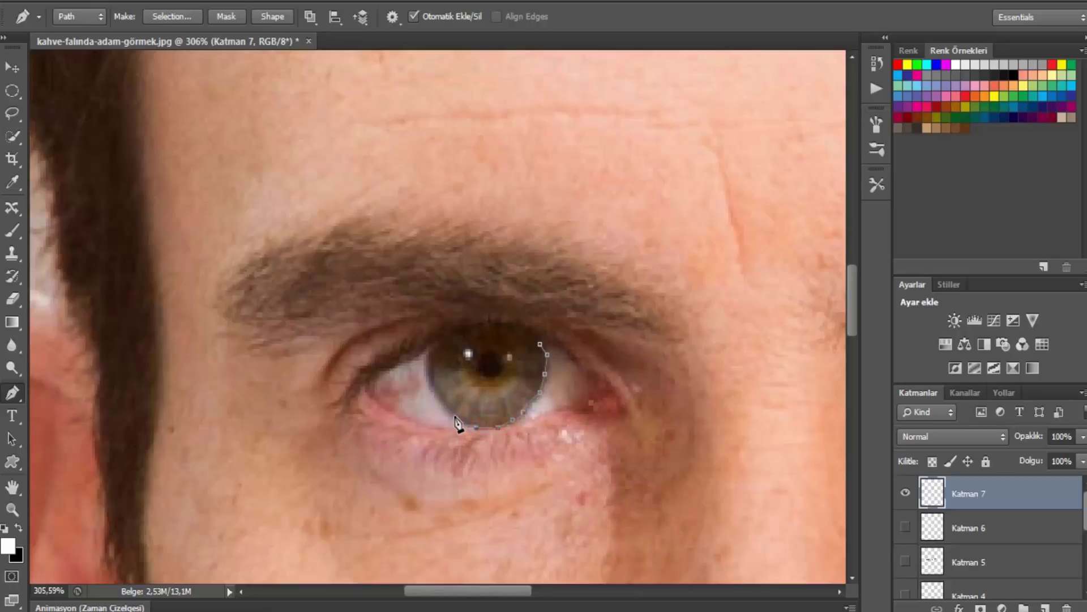
left_click(430, 386)
left_click(428, 358)
left_click(456, 336)
left_click(508, 330)
left_click(531, 339)
left_click(540, 344)
- Fill both iris paths on Katman 7 with eyedropped grey-brown 6c5b54, then zoom out
right_click(527, 374)
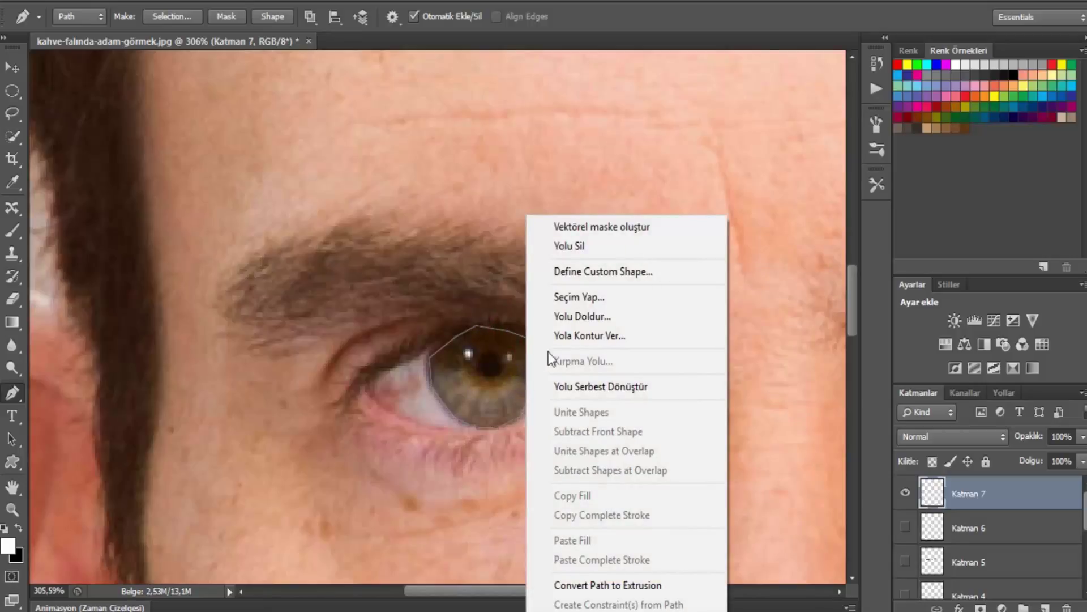
left_click(569, 316)
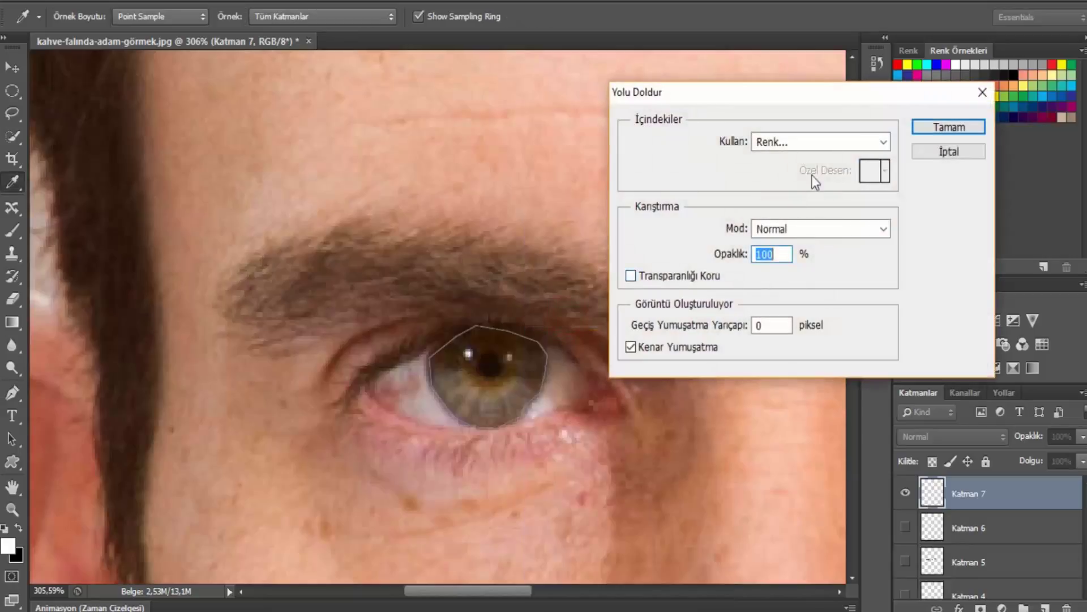
left_click(832, 143)
left_click(831, 181)
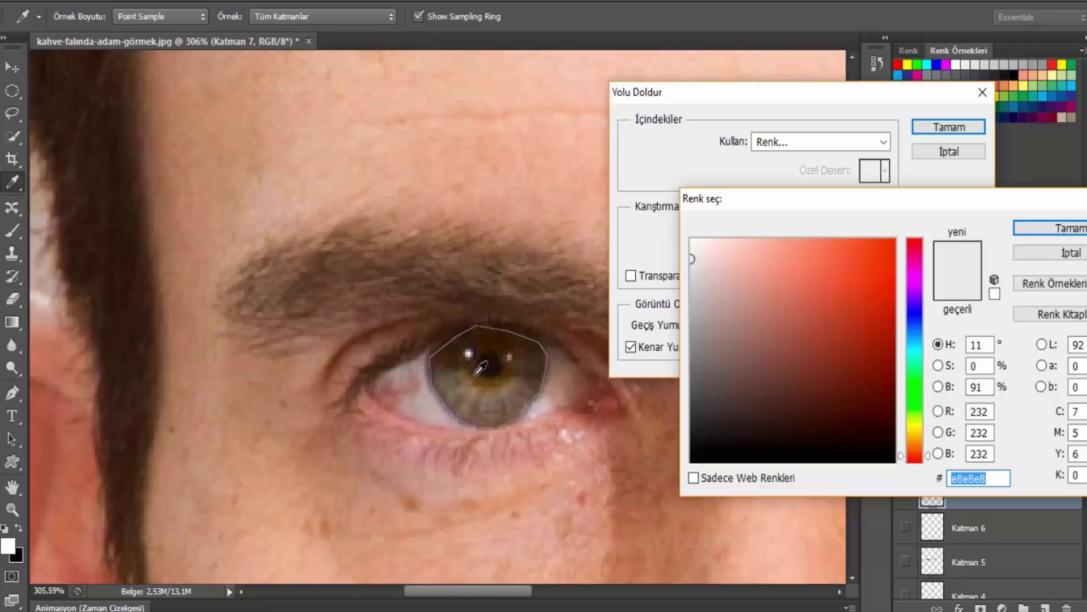
left_click(483, 403)
left_click_drag(484, 404, 477, 393)
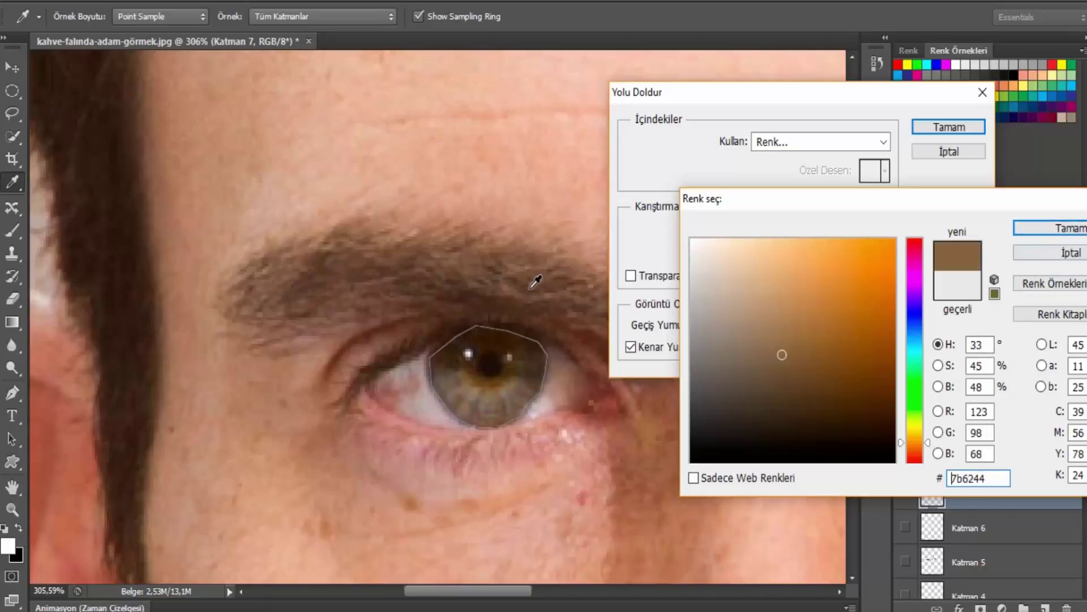
left_click(487, 389)
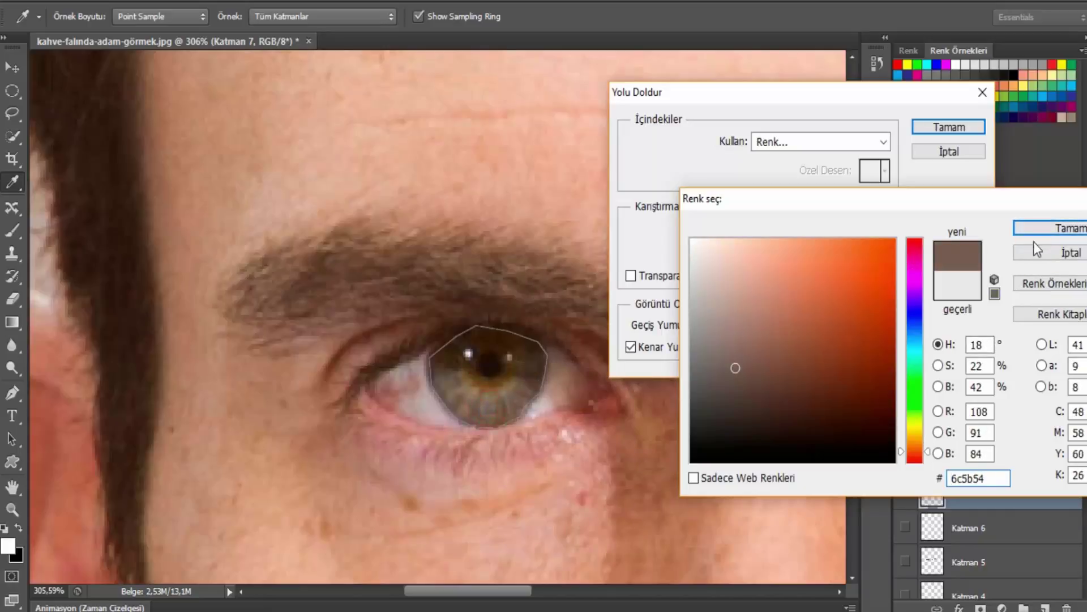
left_click(1042, 229)
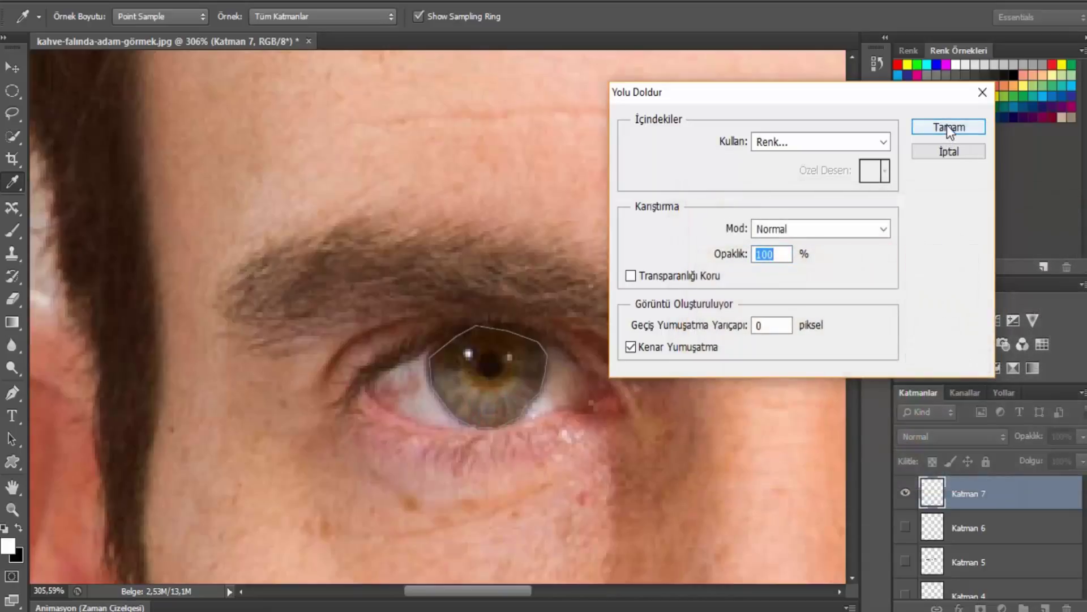
left_click(950, 128)
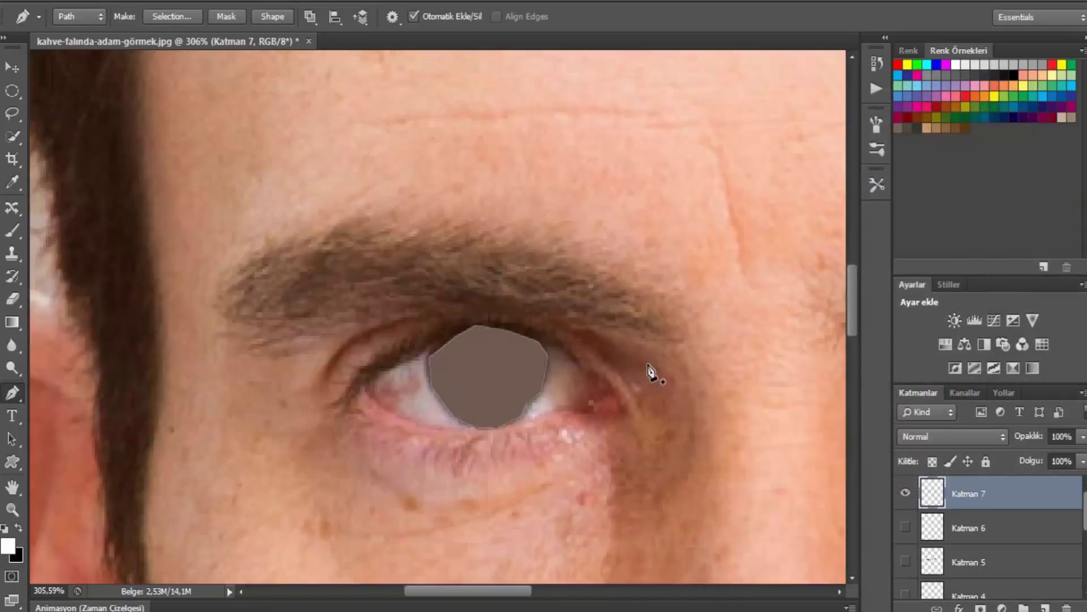
scroll(650, 371, "down", 2)
scroll(650, 371, "down", 2)
scroll(650, 371, "down", 1)
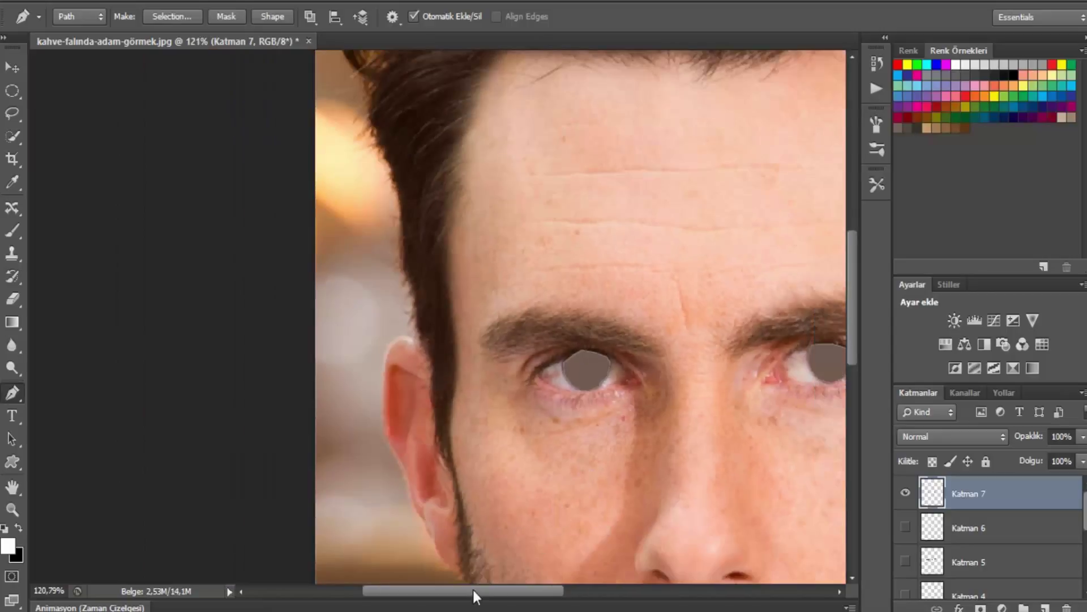
left_click_drag(485, 590, 558, 589)
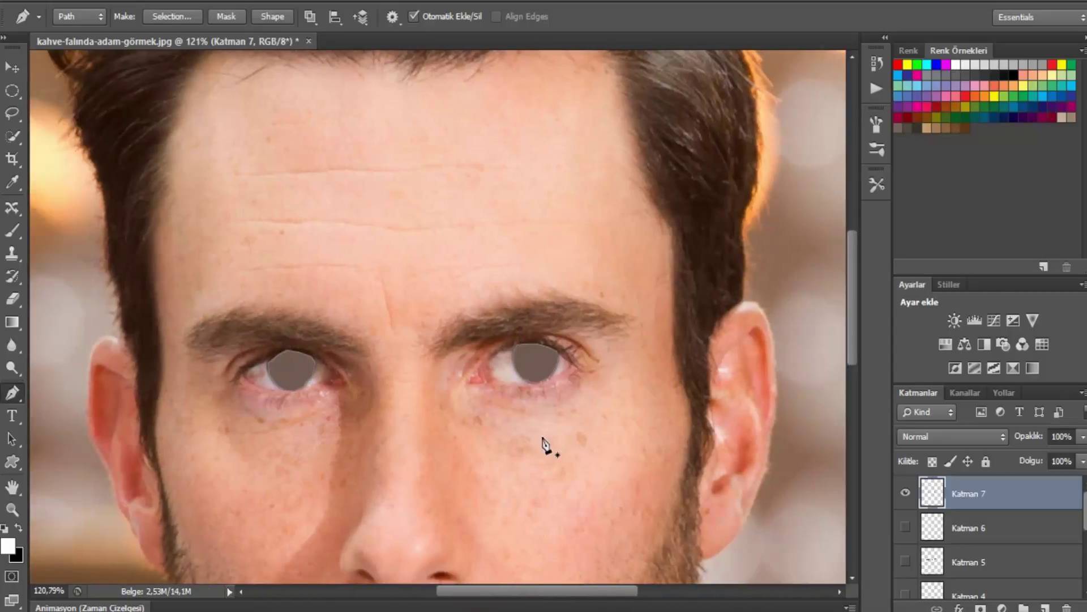
- Delete the iris path, then toggle Katman 6 and Katman 7 visibility to compare real eyes
right_click(541, 368)
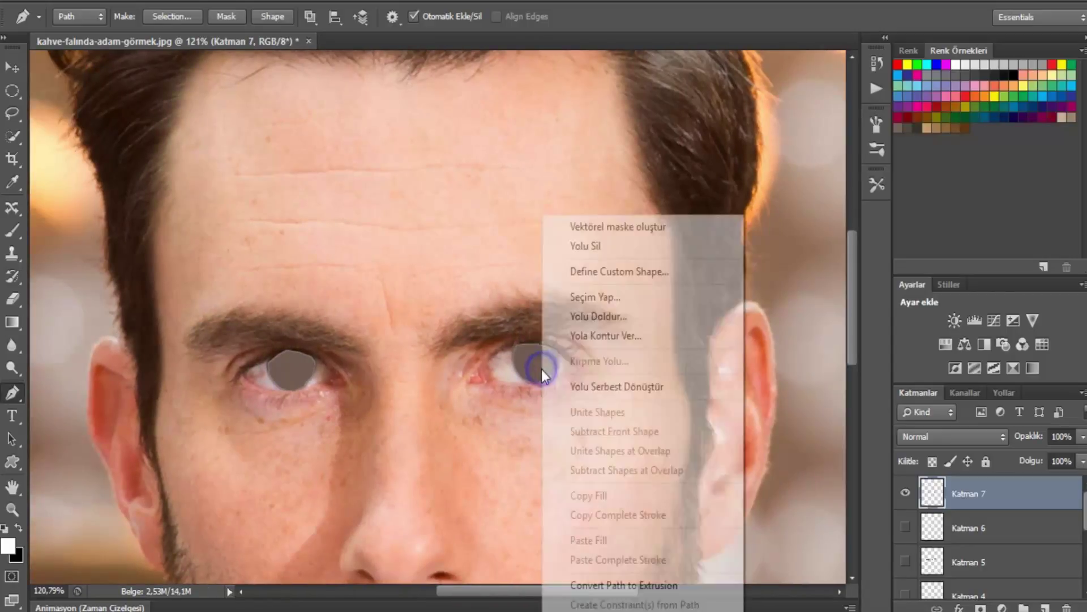
left_click(606, 246)
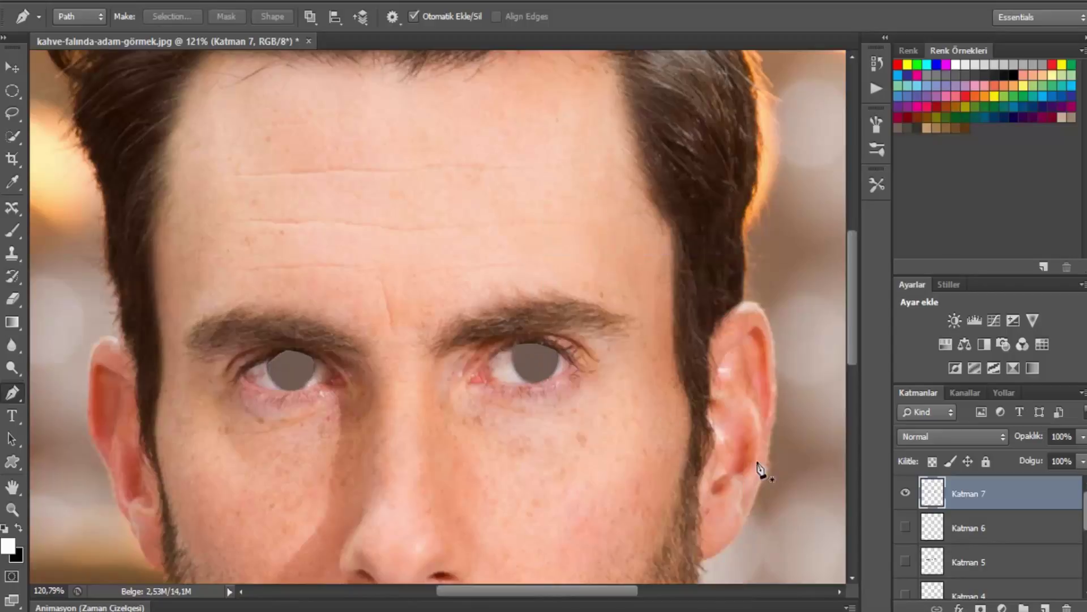
left_click(906, 528)
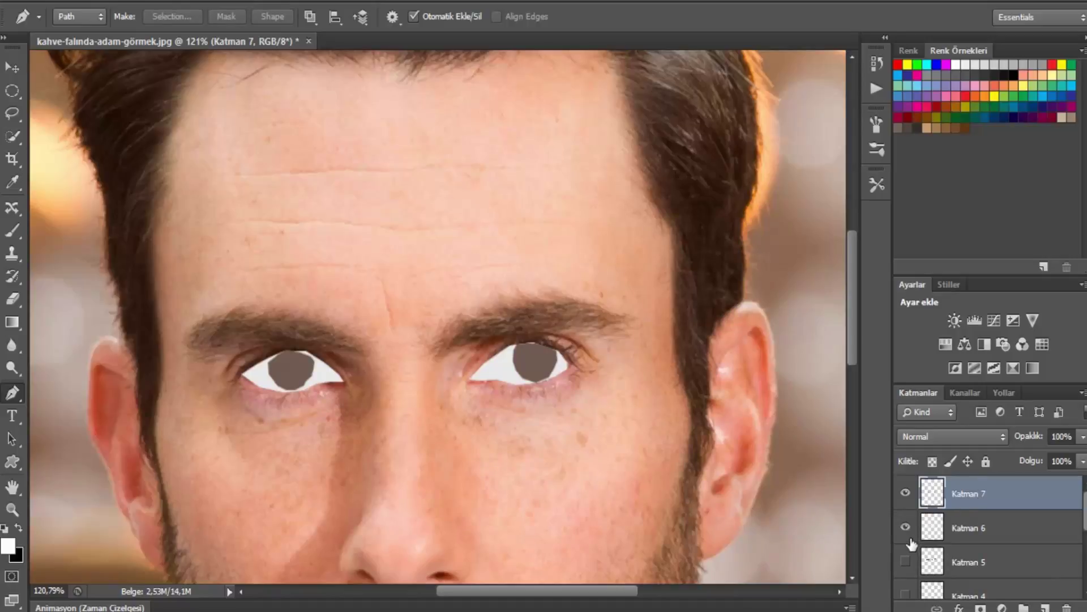
left_click(906, 493)
left_click(906, 527)
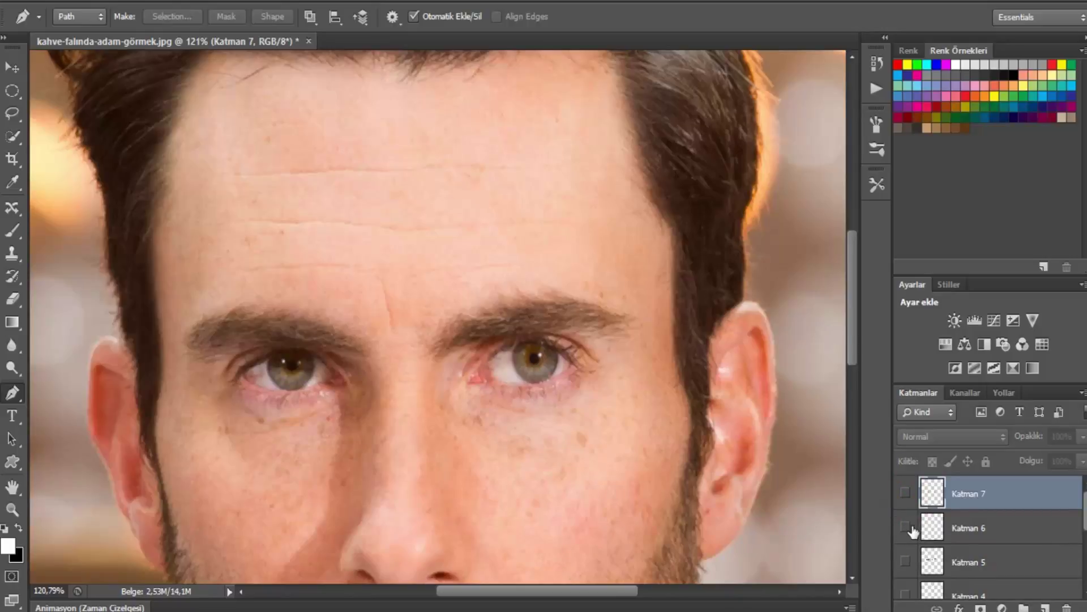
- Show the eye, iris, eyebrow, beard, hair and skin layers to view the whole flat portrait
left_click(905, 527)
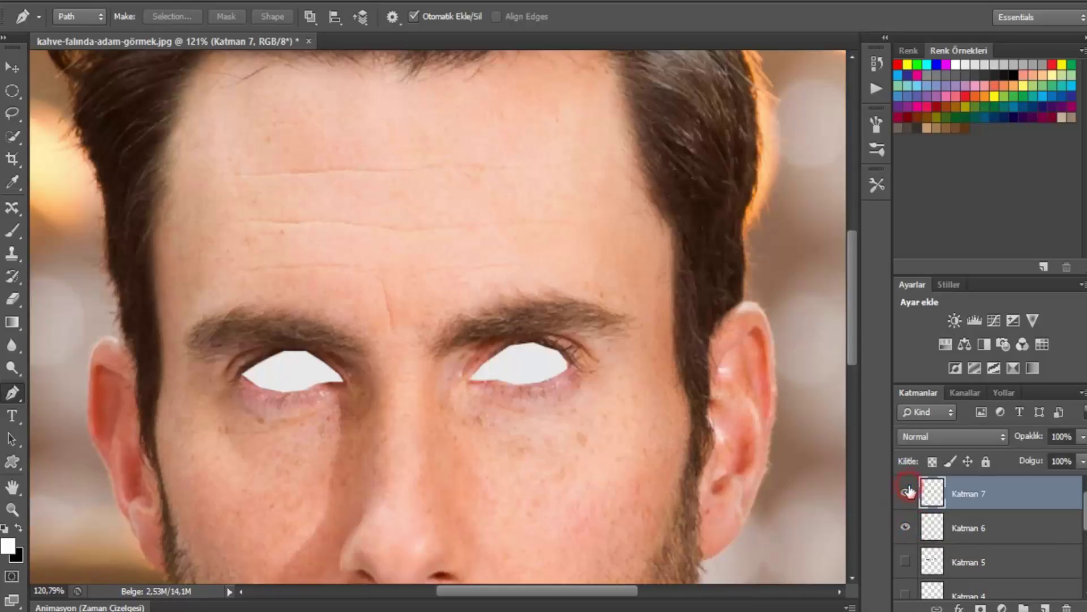
left_click(905, 493)
scroll(906, 501, "down", 2)
scroll(923, 521, "up", 2)
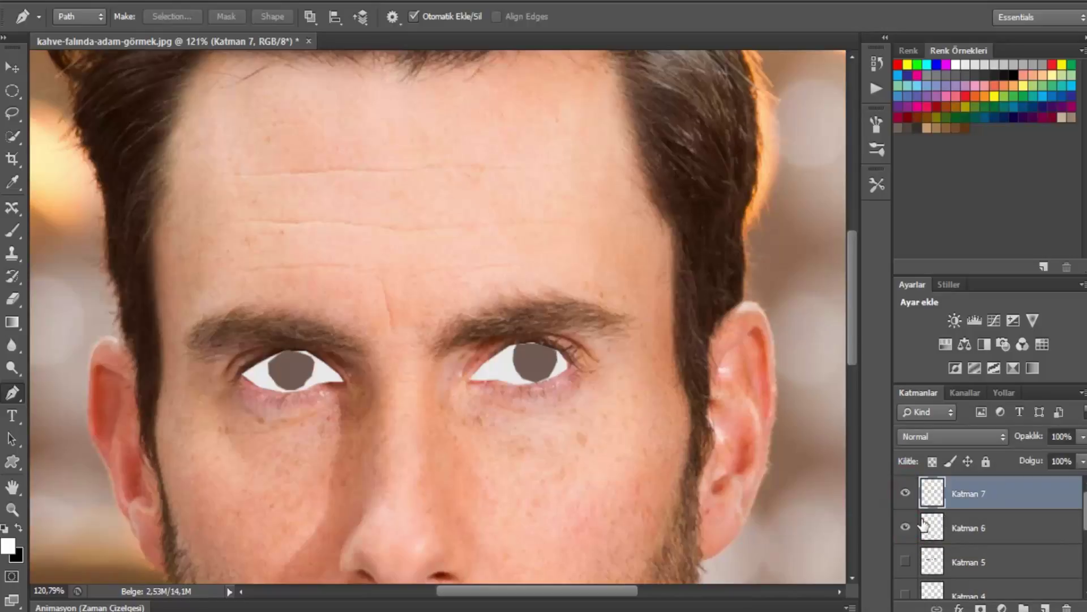
left_click(906, 564)
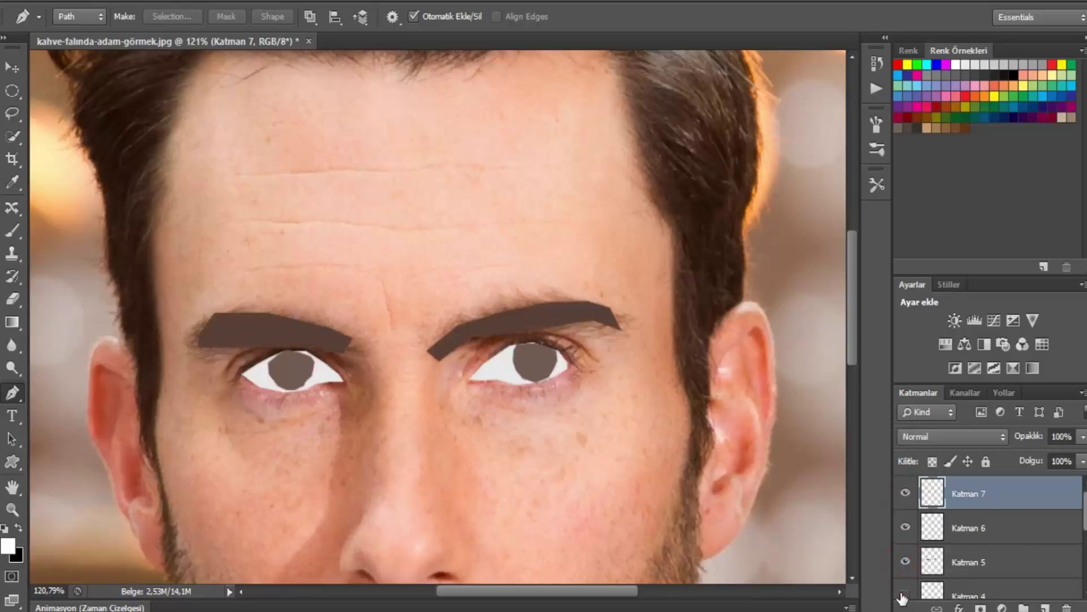
scroll(903, 595, "down", 2)
left_click(906, 562)
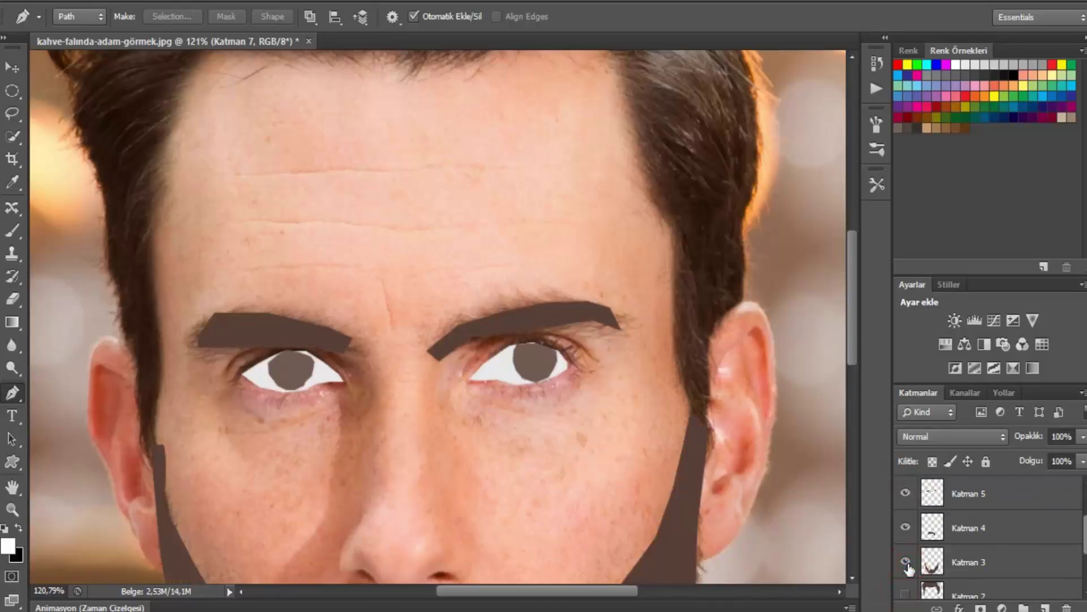
scroll(909, 561, "down", 1)
left_click(906, 562)
scroll(906, 560, "down", 1)
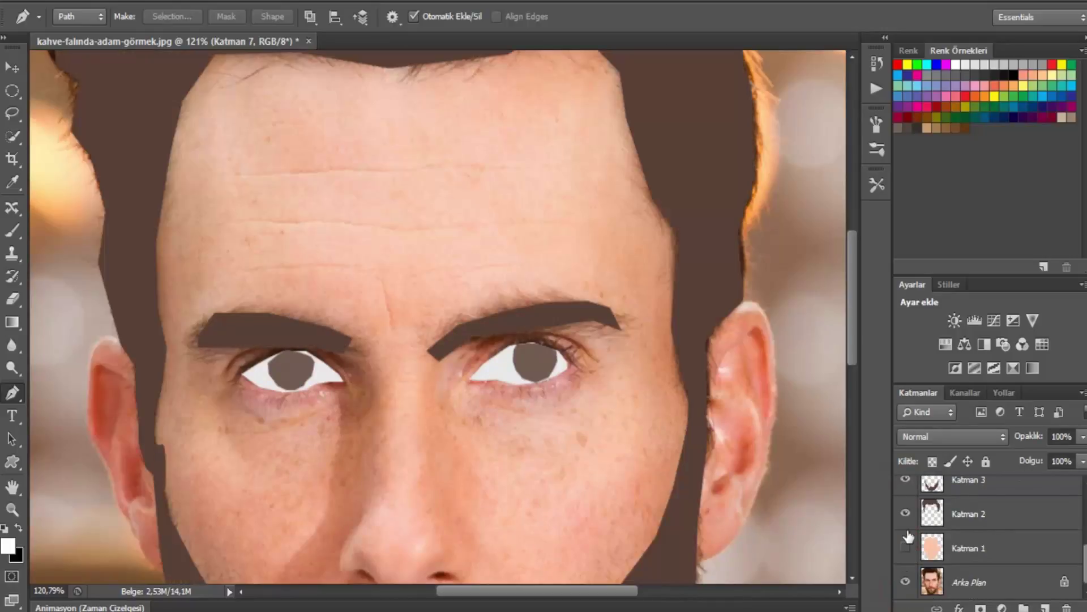
left_click(905, 547)
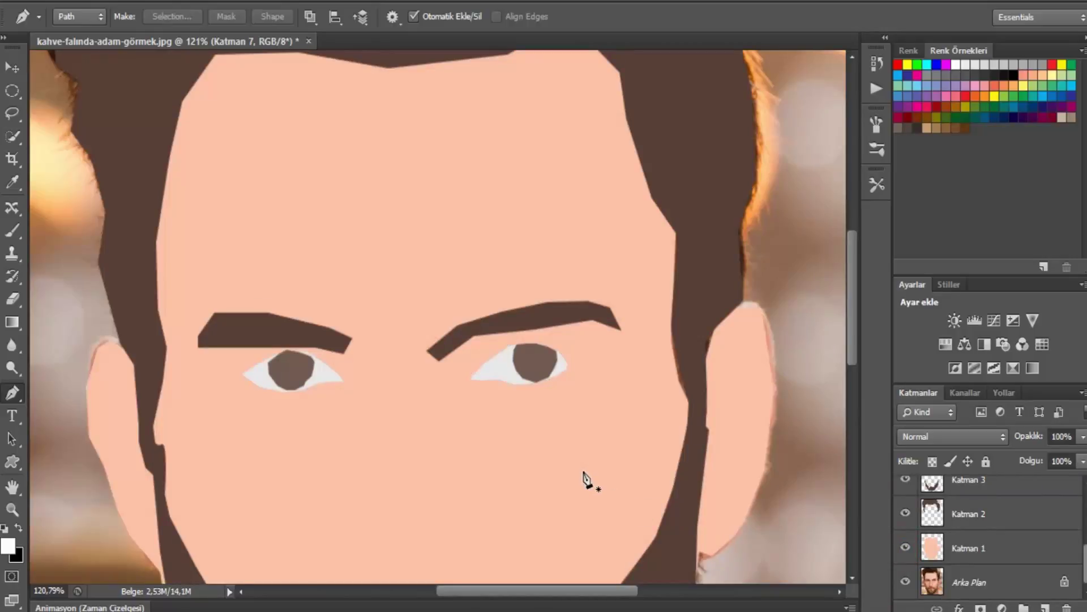
scroll(586, 480, "down", 3)
scroll(586, 480, "down", 2)
scroll(586, 480, "down", 1)
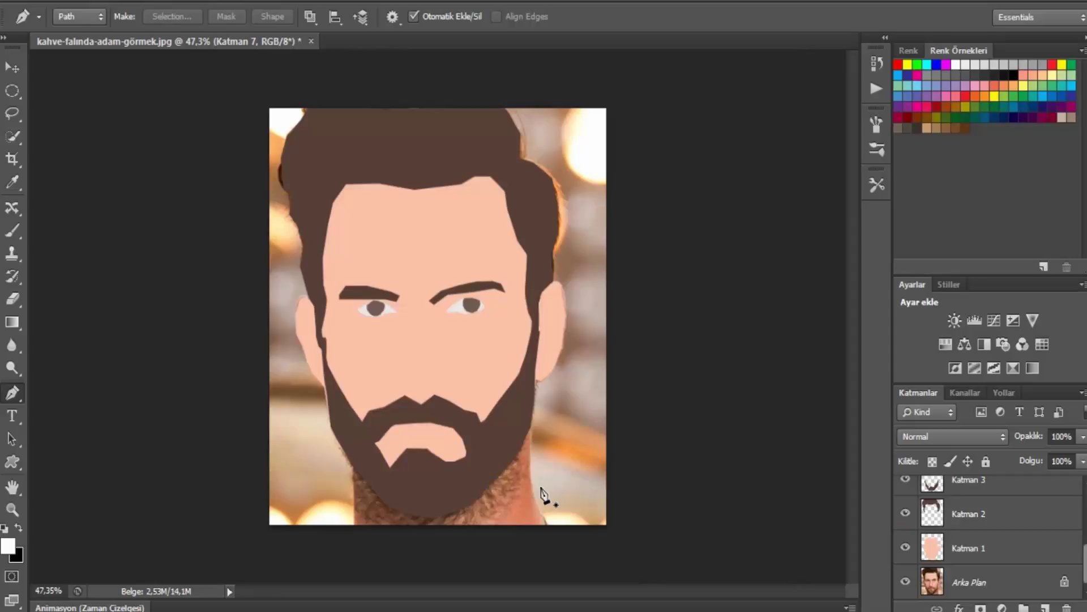
- Hide the skin, hair, beard, moustache, eye-white, eyebrow and iris layers (Katman 1–7)
scroll(940, 538, "up", 1)
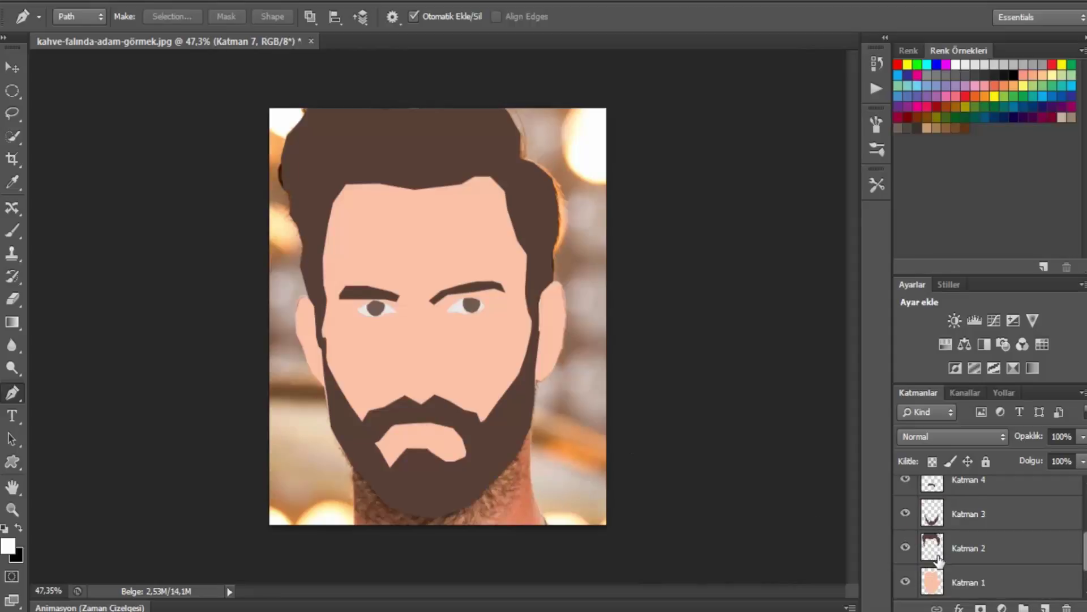
scroll(923, 543, "down", 1)
left_click(905, 548)
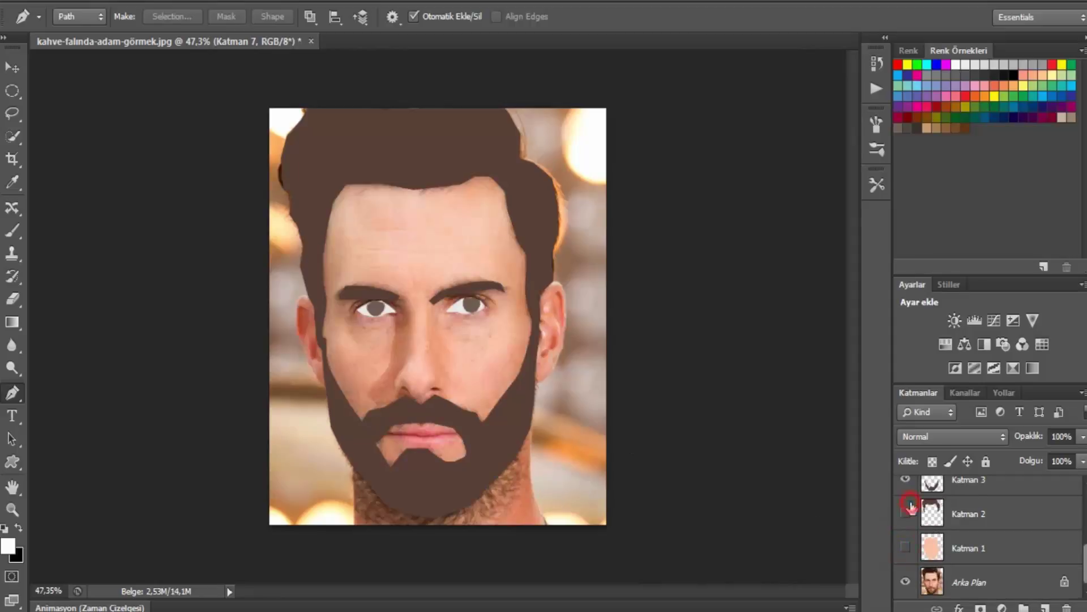
left_click(906, 513)
left_click(907, 480)
scroll(908, 481, "up", 1)
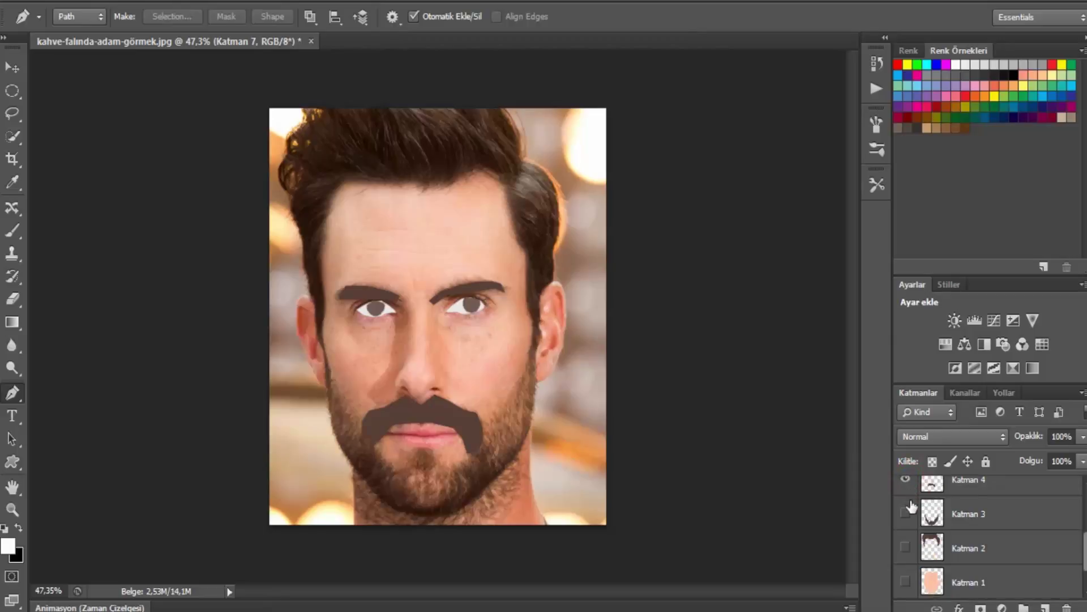
left_click(906, 480)
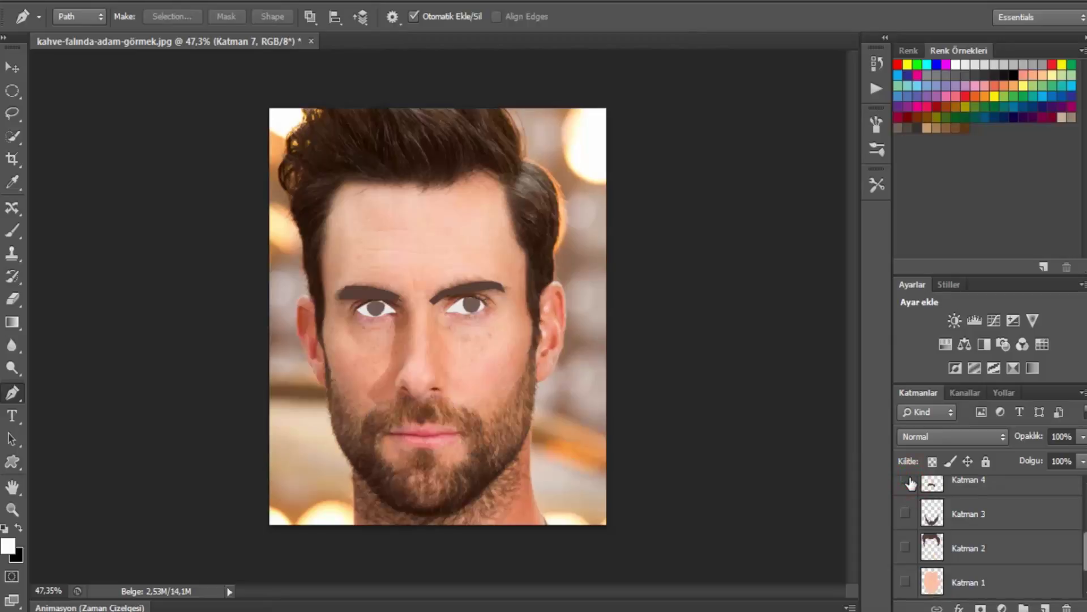
scroll(908, 481, "up", 2)
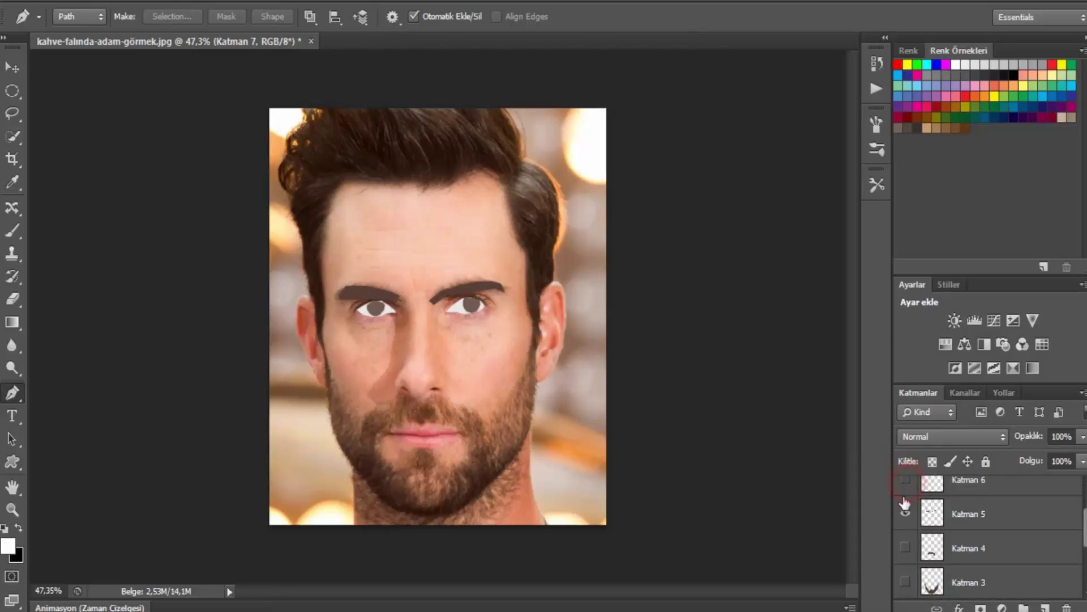
left_click(906, 481)
left_click(906, 513)
scroll(908, 515, "up", 1)
left_click(906, 493)
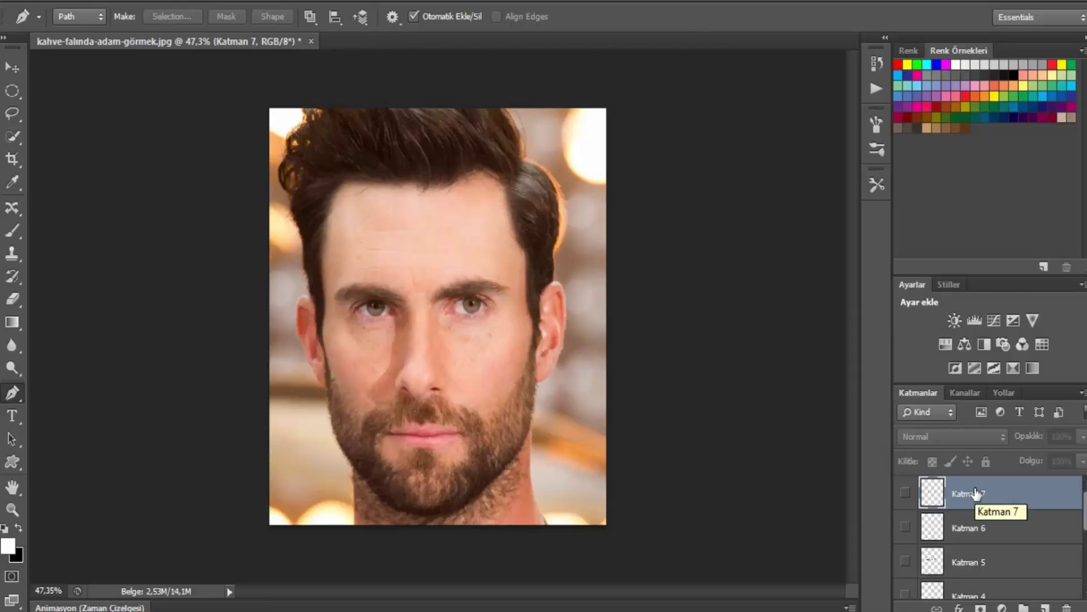
scroll(976, 494, "down", 2)
scroll(976, 494, "down", 1)
scroll(977, 495, "down", 1)
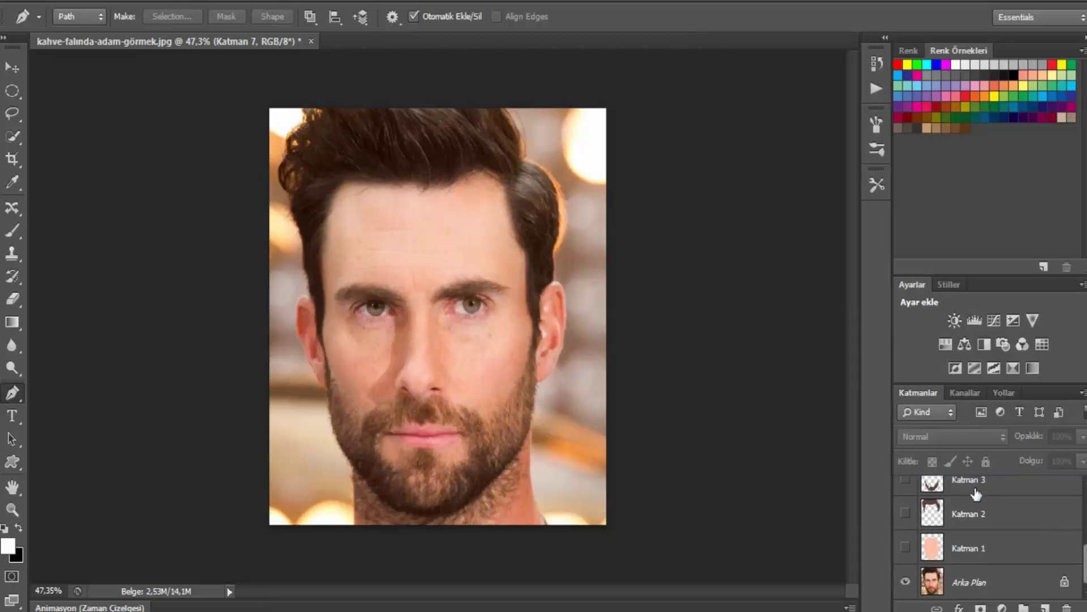
- Group Katman 1–7 into Grup 1 and select the Arka Plan photo layer
left_click(997, 550, "shift")
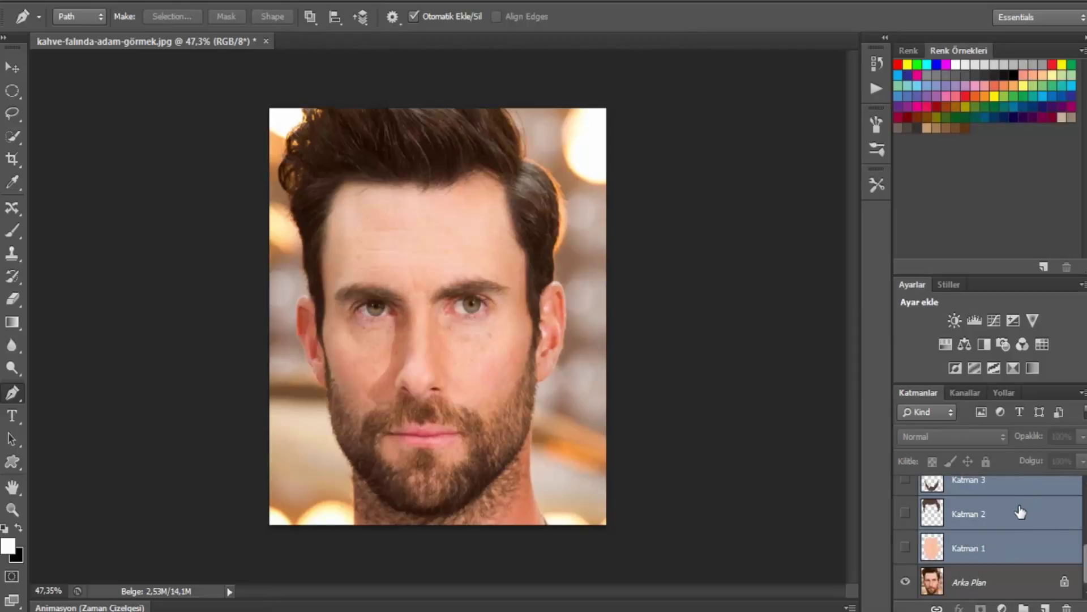
right_click(1011, 528)
mouse_move(729, 208)
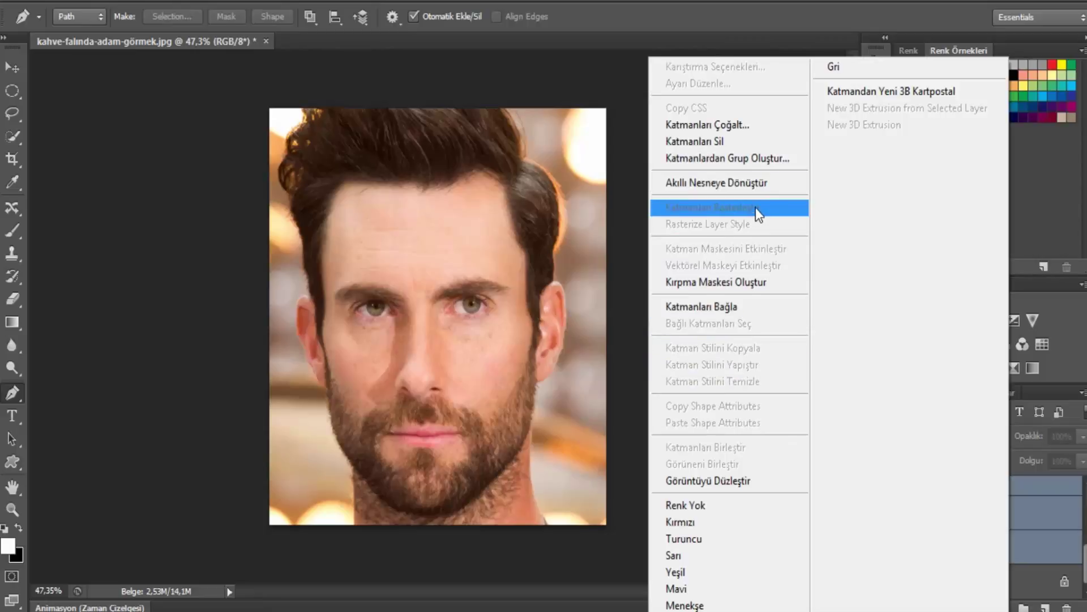
left_click(764, 157)
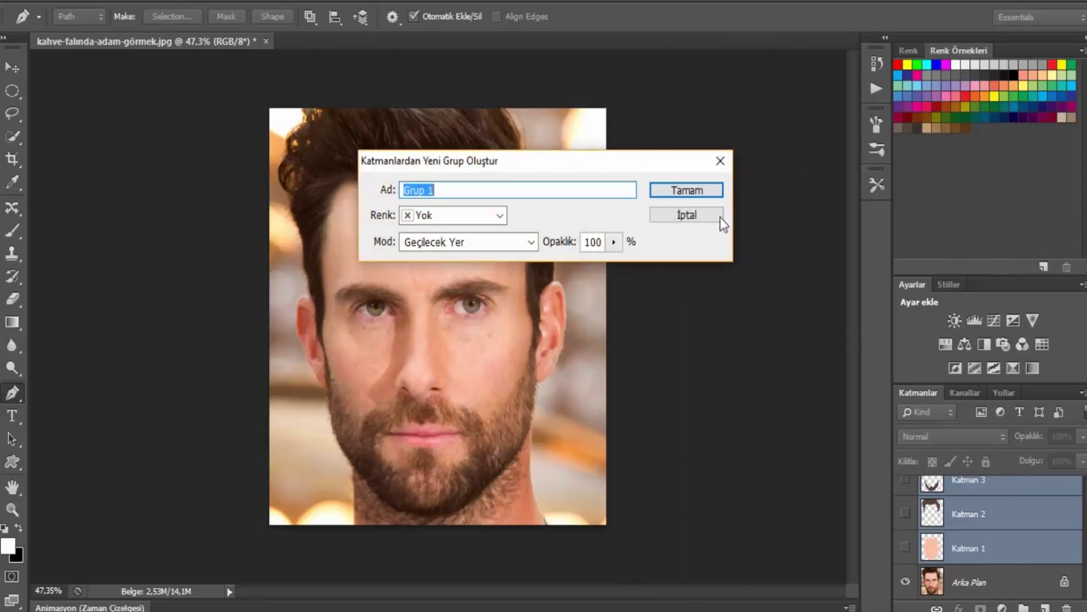
left_click(693, 187)
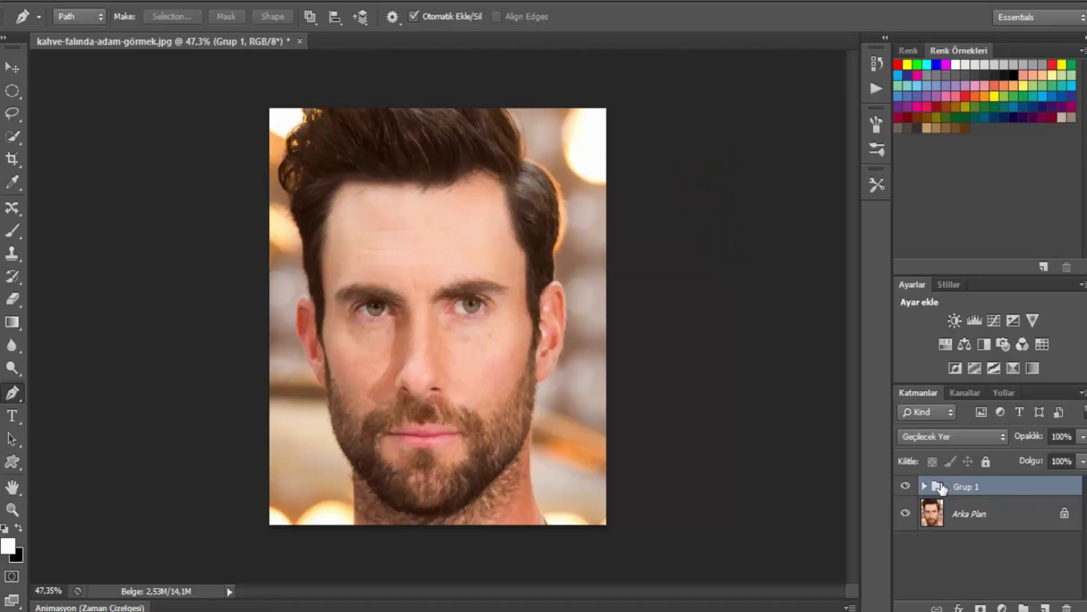
left_click(998, 526)
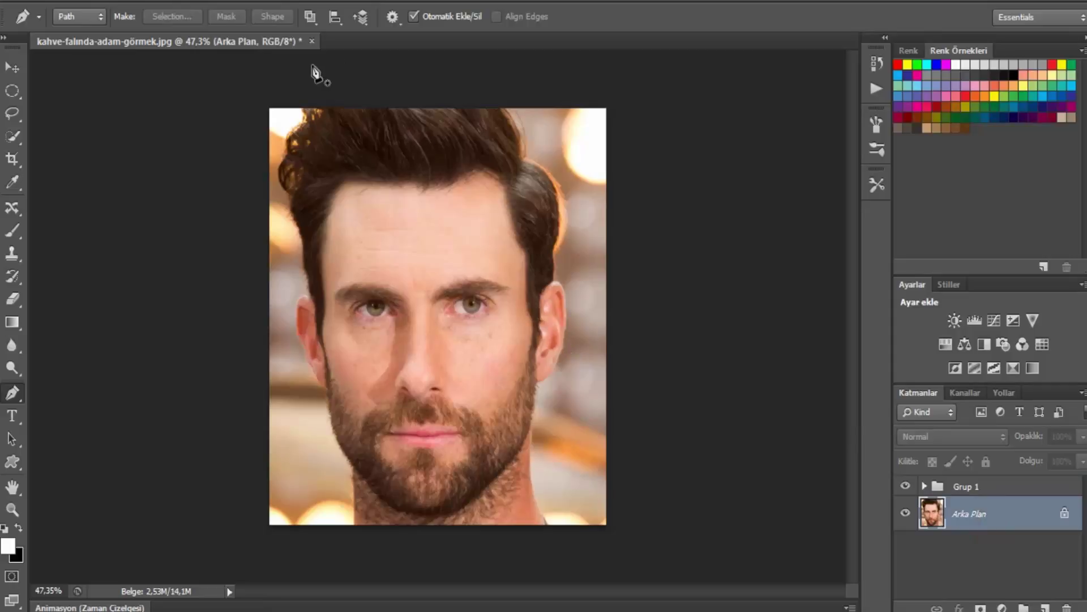
- Open the Filter Gallery's Cutout (Kesme) filter and set edge simplicity to 0
left_click(306, 1)
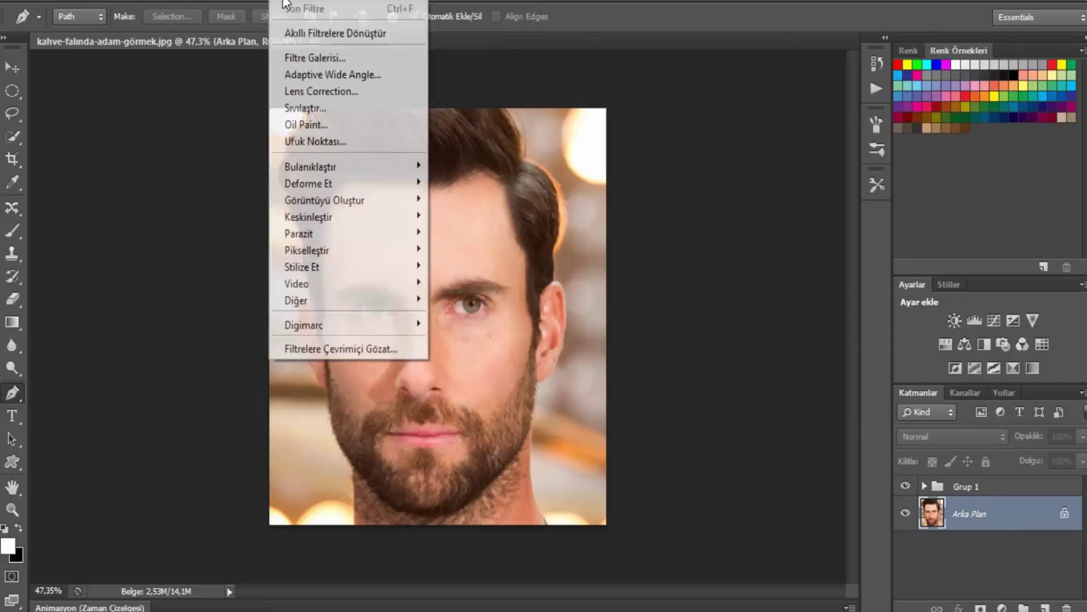
left_click(303, 60)
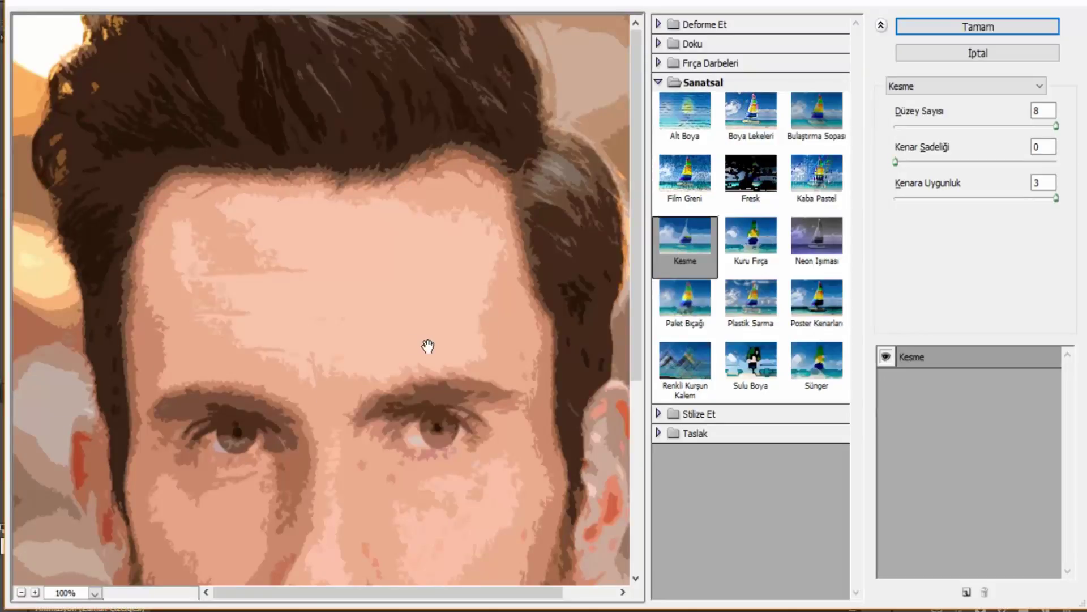
scroll(461, 391, "down", 3)
key("alt")
scroll(462, 391, "down", 2)
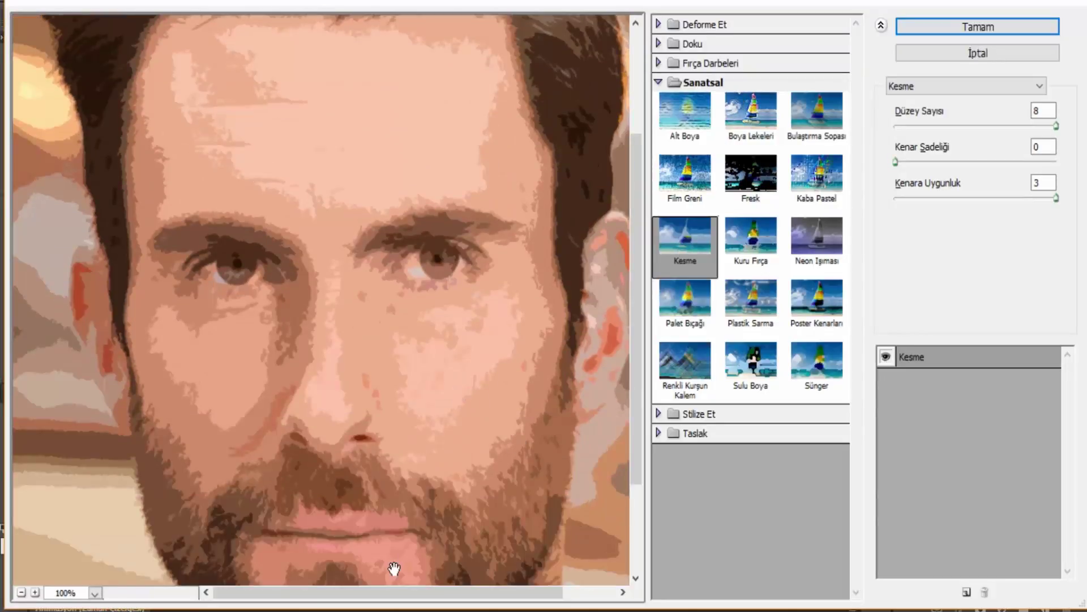
scroll(394, 568, "down", 2)
scroll(393, 568, "up", 1)
mouse_move(1007, 125)
left_mouse_down()
mouse_move(935, 135)
mouse_move(1023, 139)
left_mouse_up()
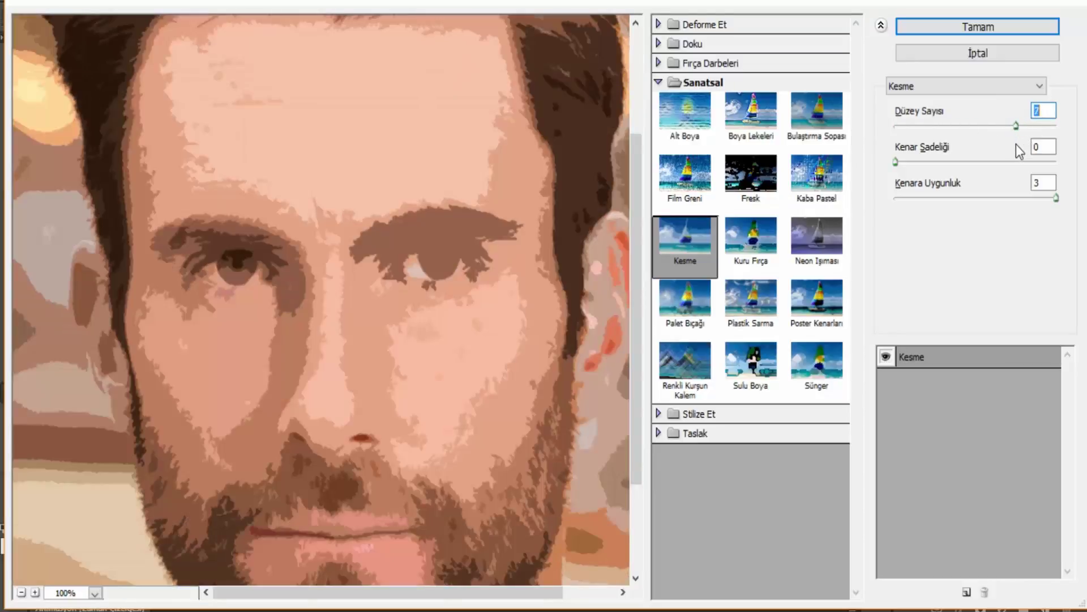
mouse_move(1041, 155)
left_mouse_down()
mouse_move(1046, 146)
mouse_move(1001, 140)
left_mouse_up()
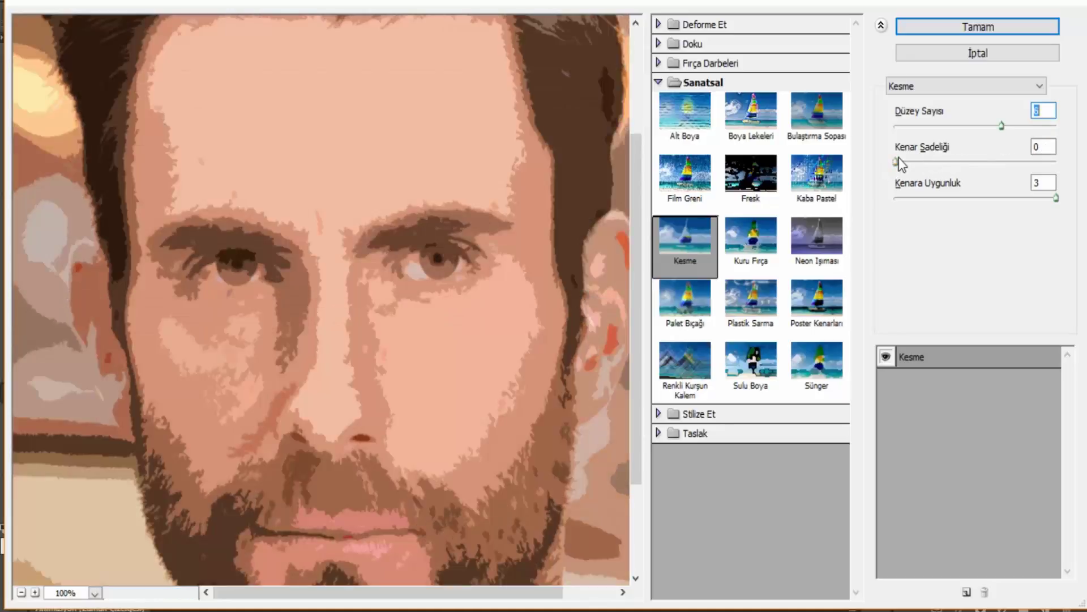
mouse_move(895, 163)
left_mouse_down()
mouse_move(1057, 164)
mouse_move(1001, 197)
mouse_move(1030, 172)
left_mouse_up()
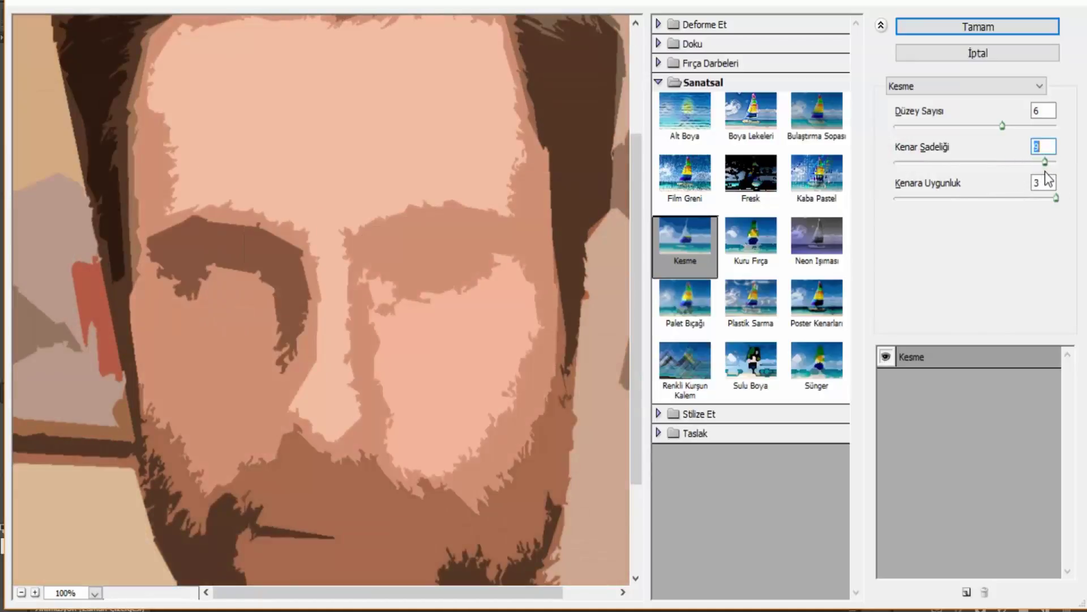
left_click_drag(1030, 172, 1003, 195)
key("Down")
key("Down")
key("Down")
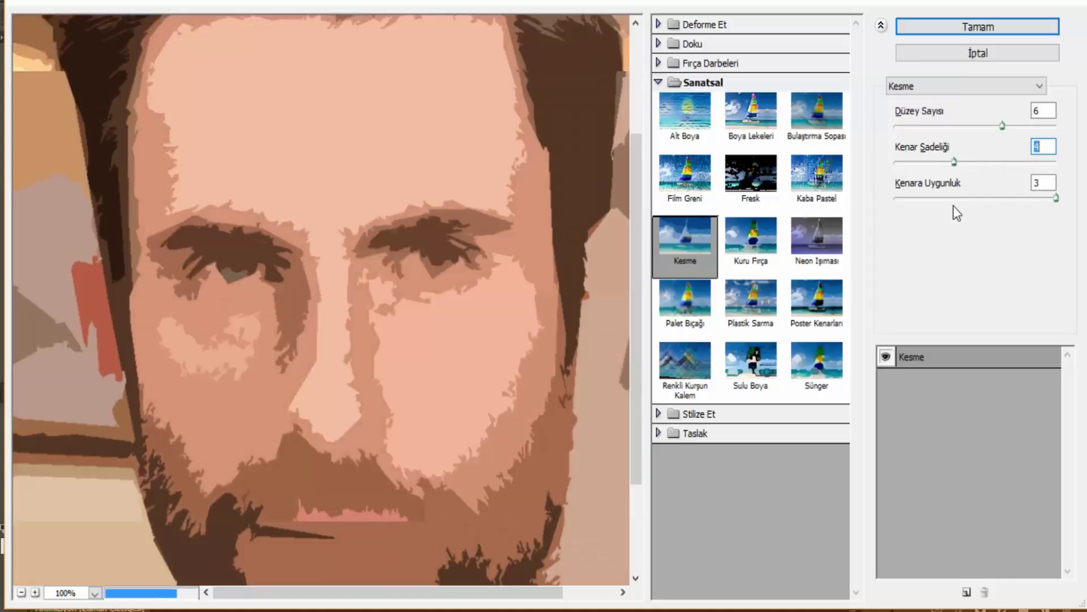
key("Down")
key("Down")
key("Down")
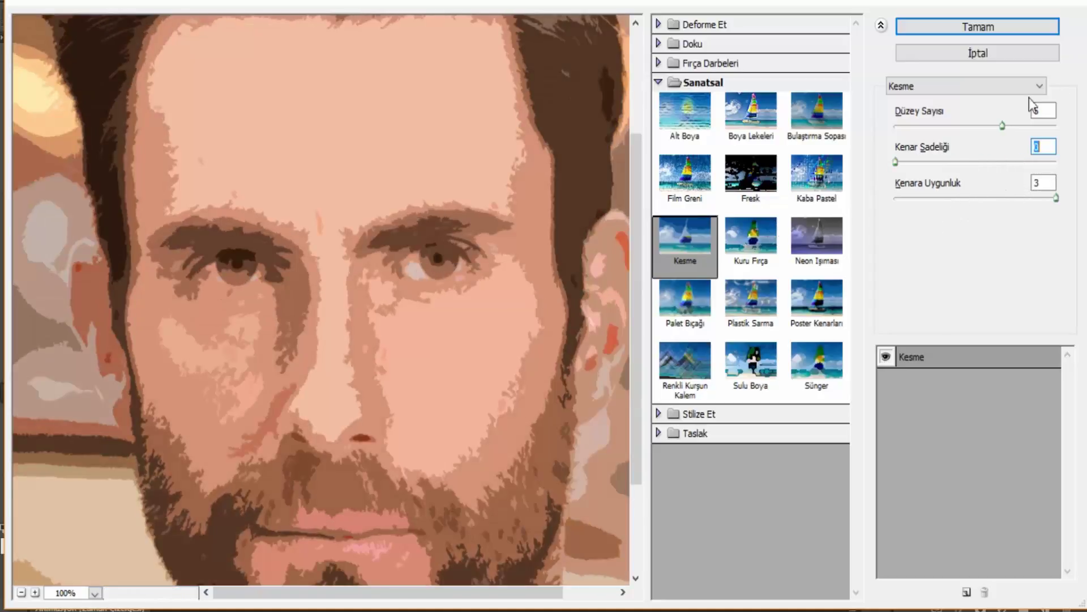
- Set Cutout edge fidelity to 2 and levels to 8, then apply the filter
mouse_move(1003, 128)
left_mouse_down()
mouse_move(967, 142)
mouse_move(1001, 142)
left_mouse_up()
left_click(988, 195)
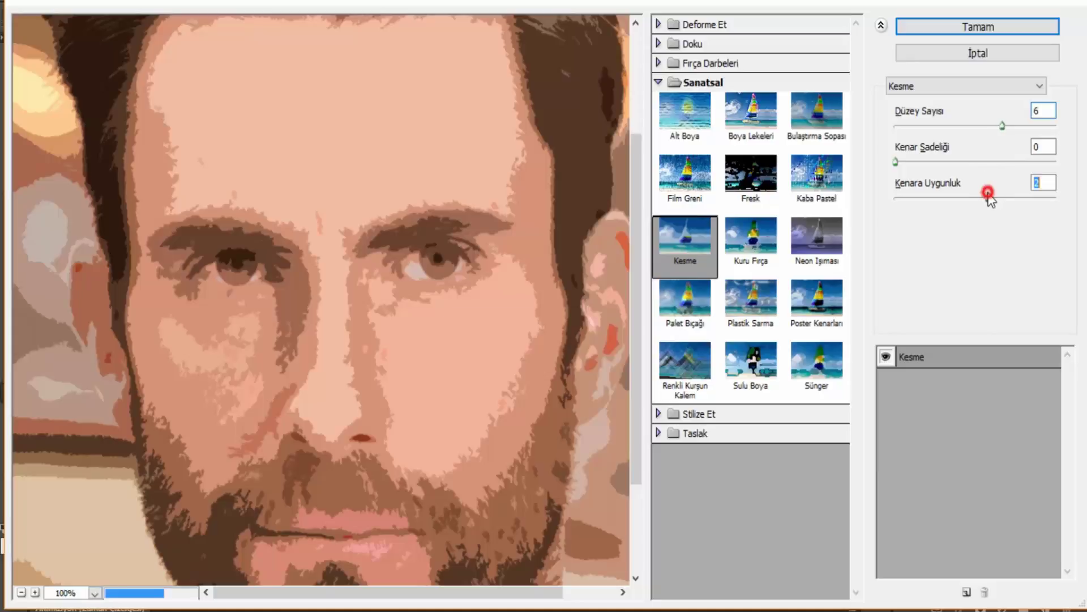
key("Up")
left_click(980, 217)
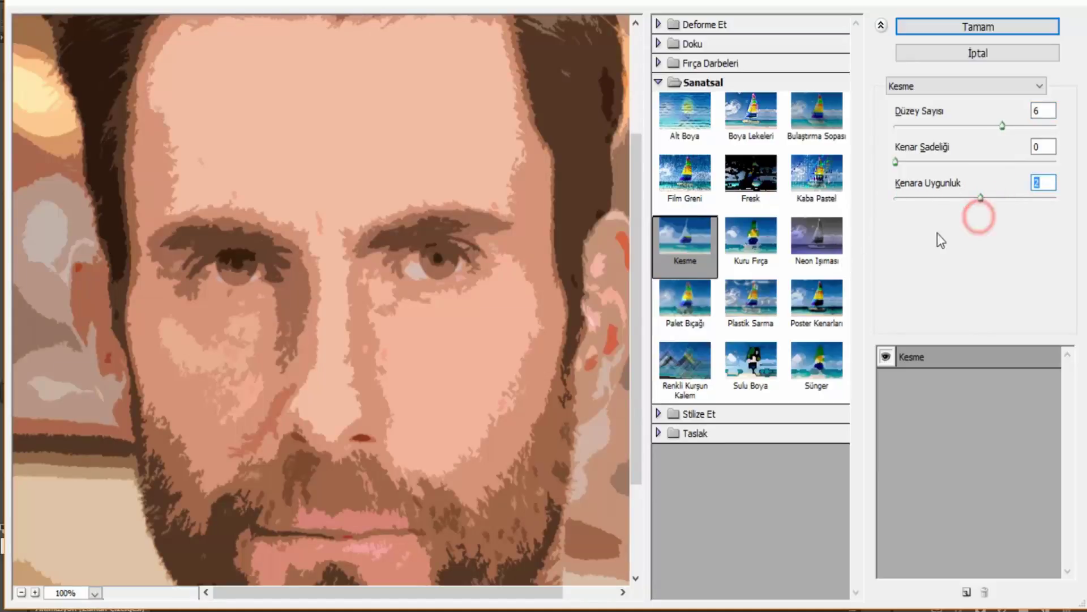
left_click(957, 205)
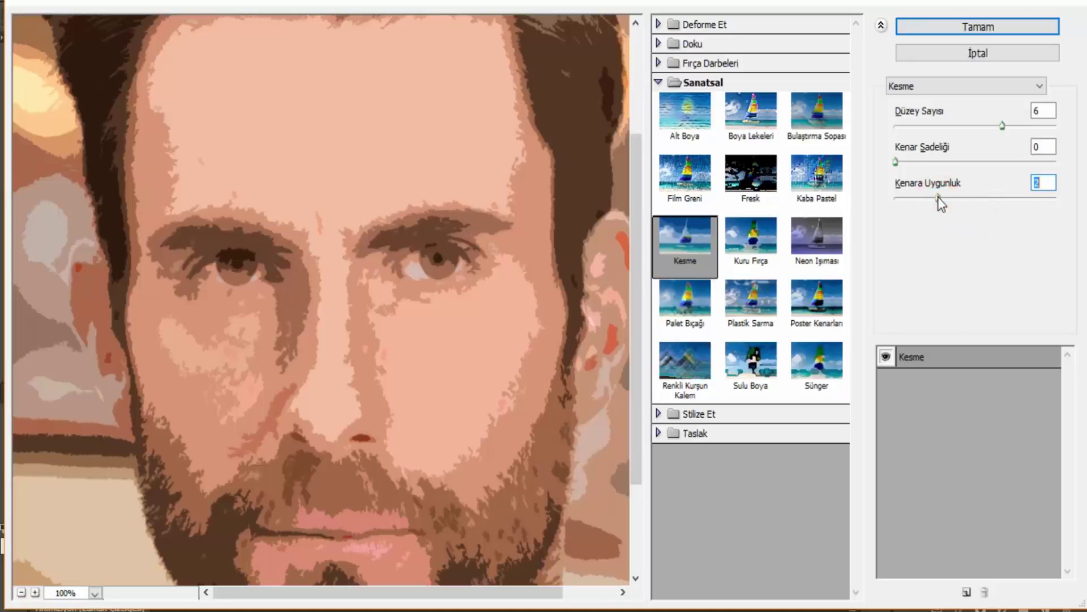
left_click(938, 196)
left_click_drag(932, 194, 951, 196)
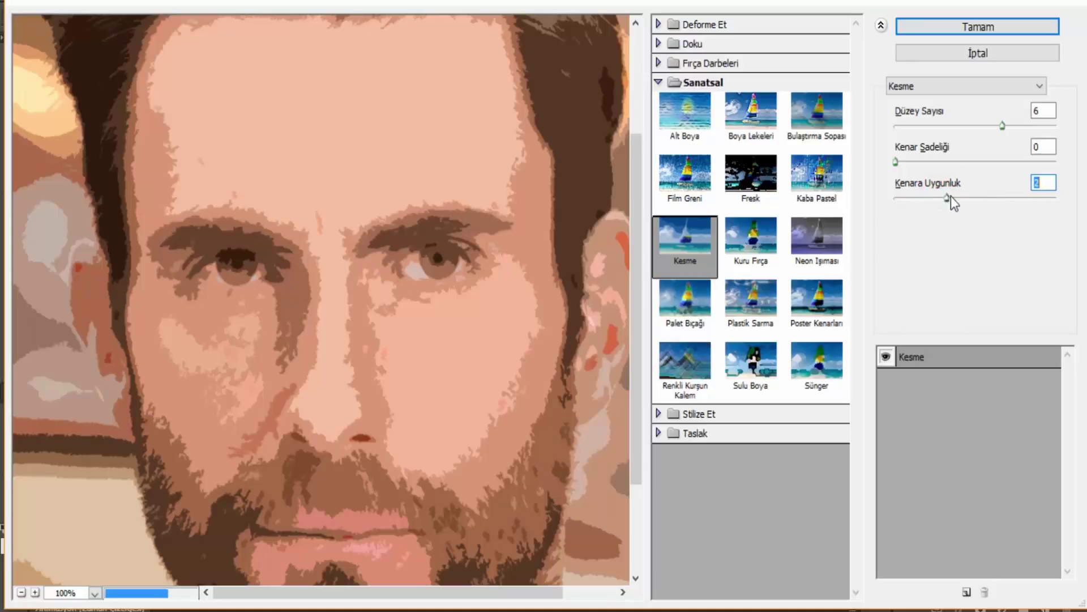
left_click(1054, 198)
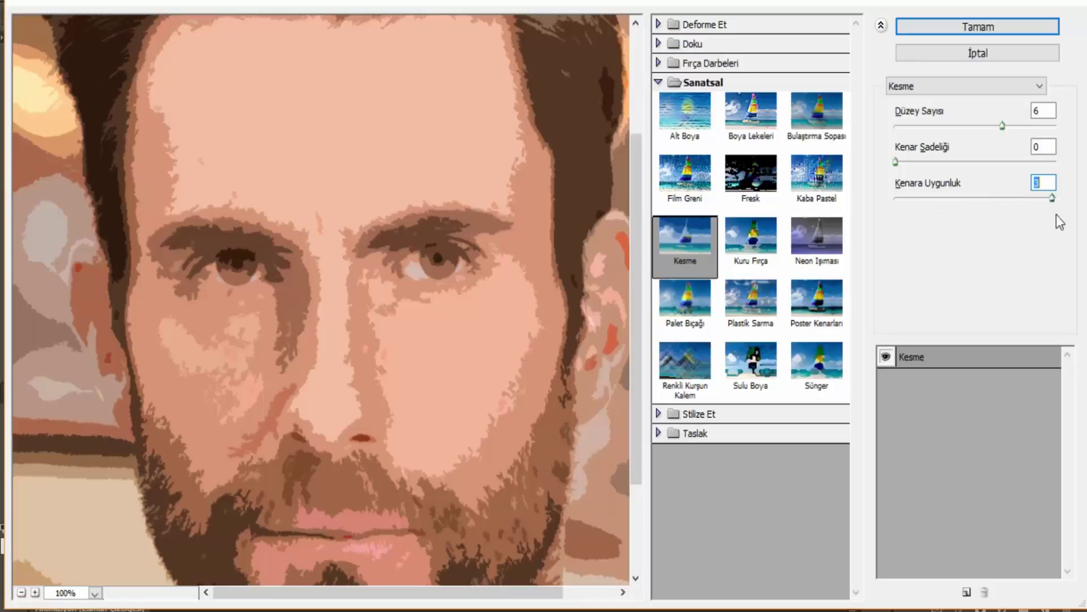
key("Down")
left_click_drag(958, 237, 938, 238)
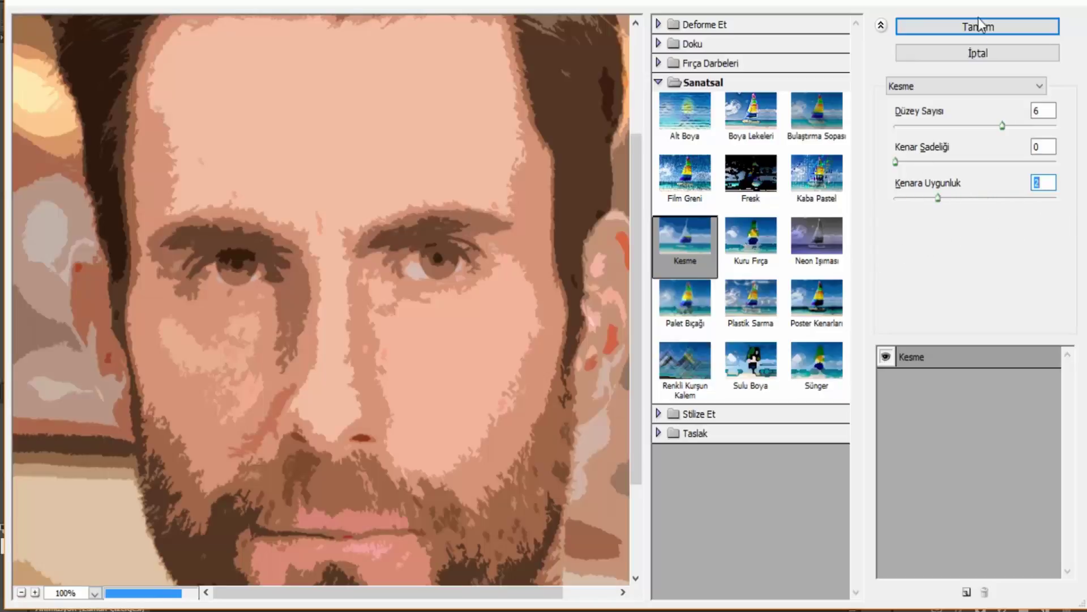
left_click_drag(997, 124, 943, 129)
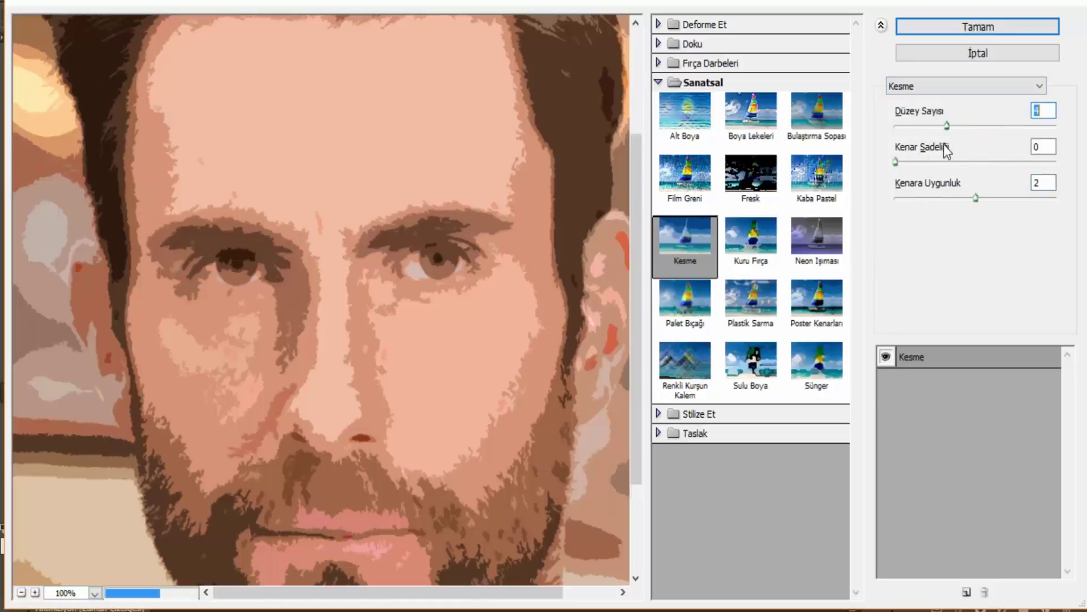
key("Up")
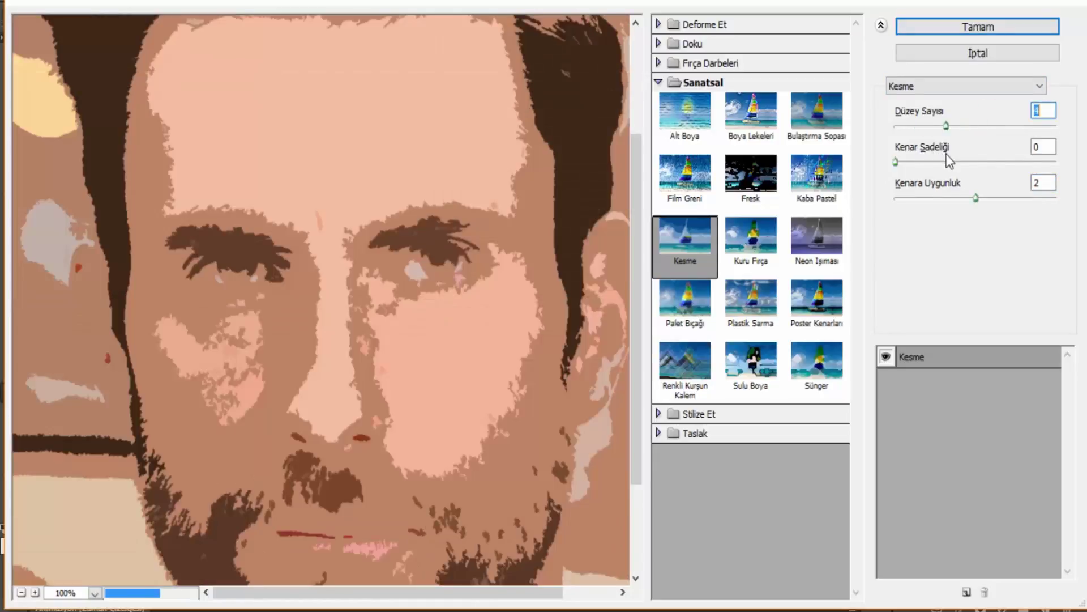
key("Up")
key("Up")
key("Up")
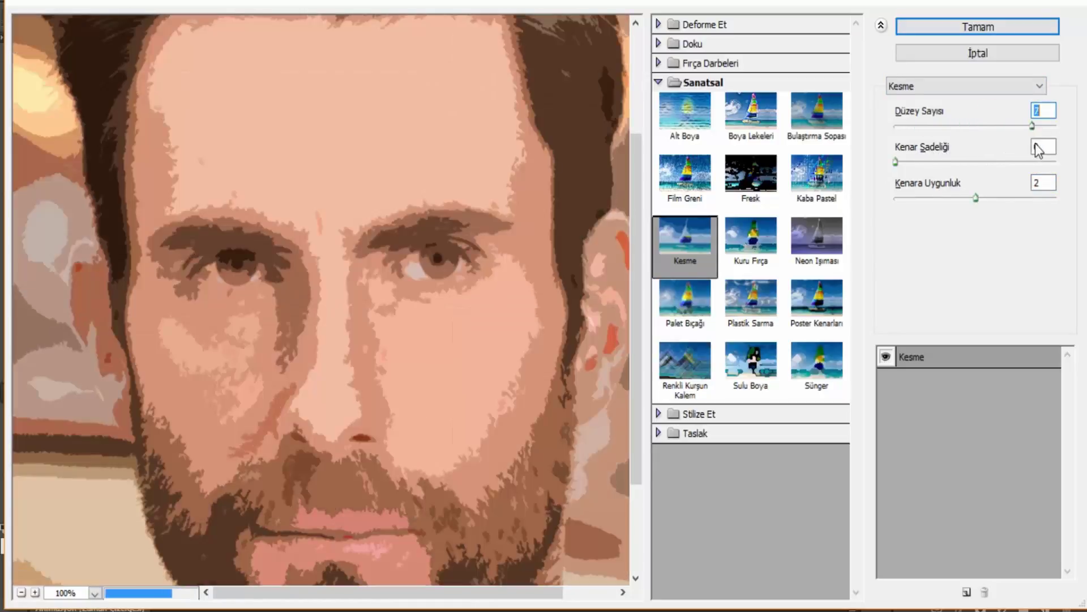
key("Up")
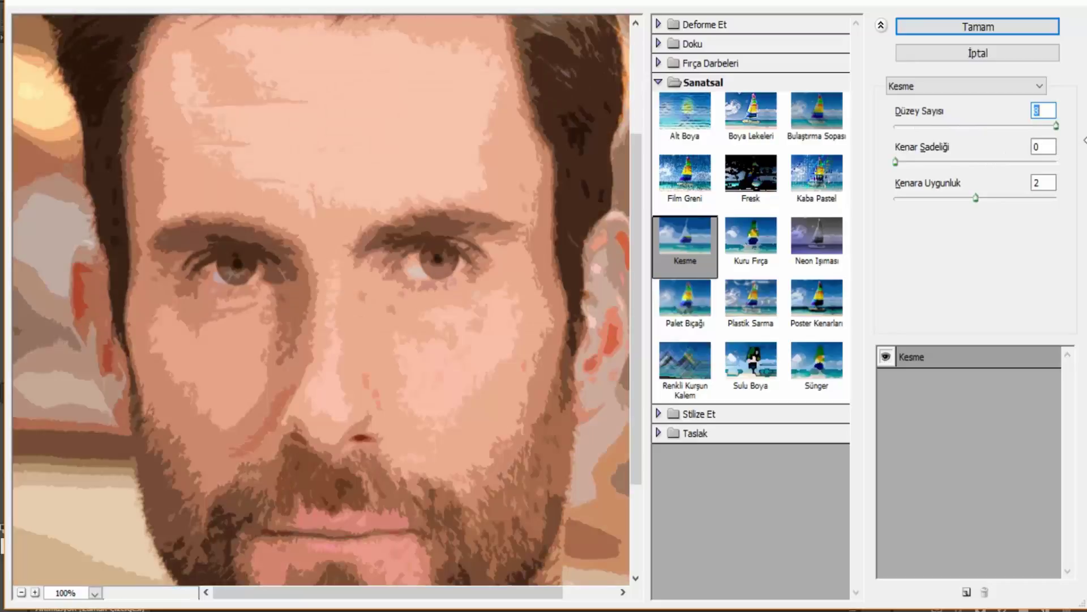
left_click(1027, 26)
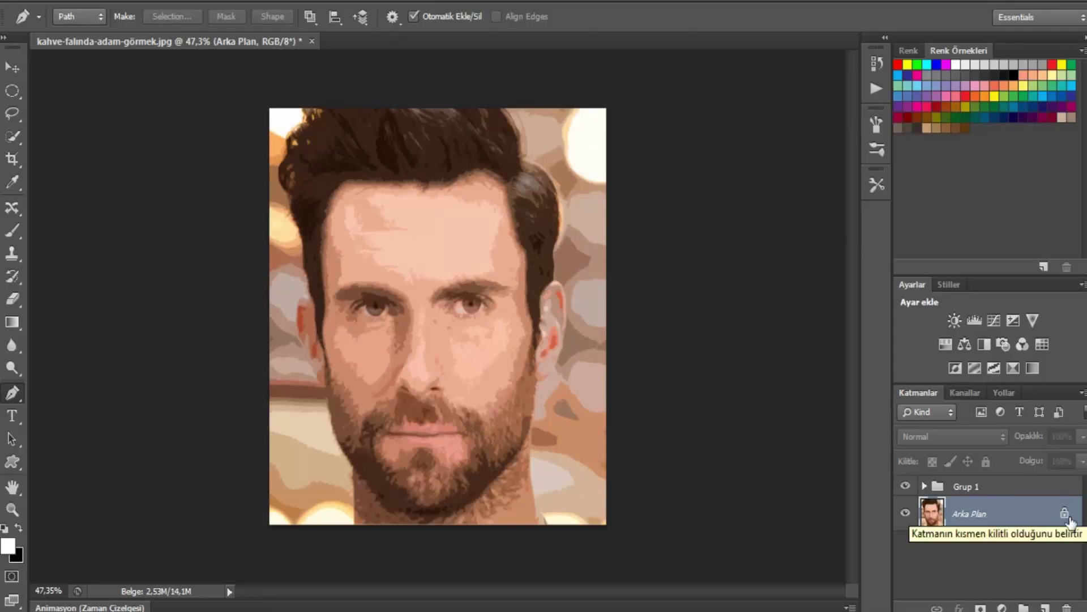
- Unlock the background into layer Katman 0 and move Grup 1 beneath it
left_click_drag(1065, 513, 1067, 607)
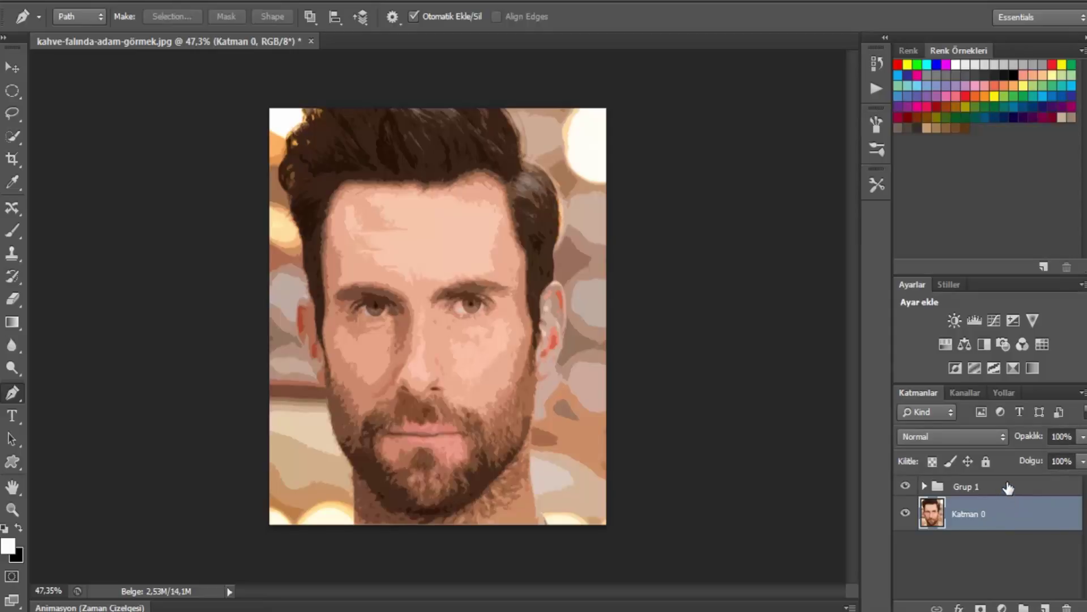
left_click_drag(1005, 486, 1005, 540)
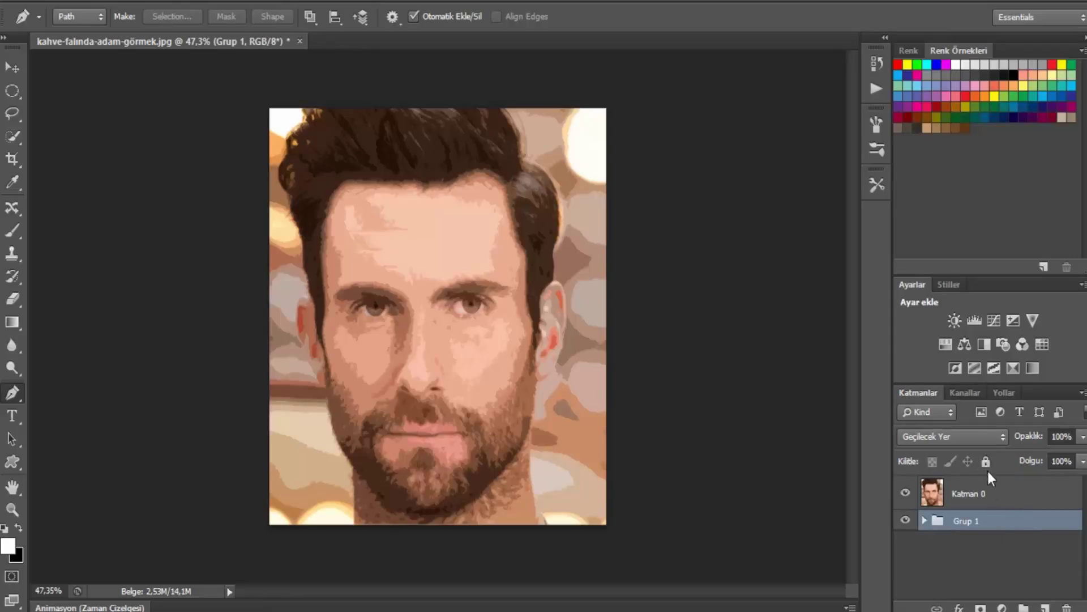
- Set the photo layer Katman 0's blend mode to Kaplama
left_click(924, 520)
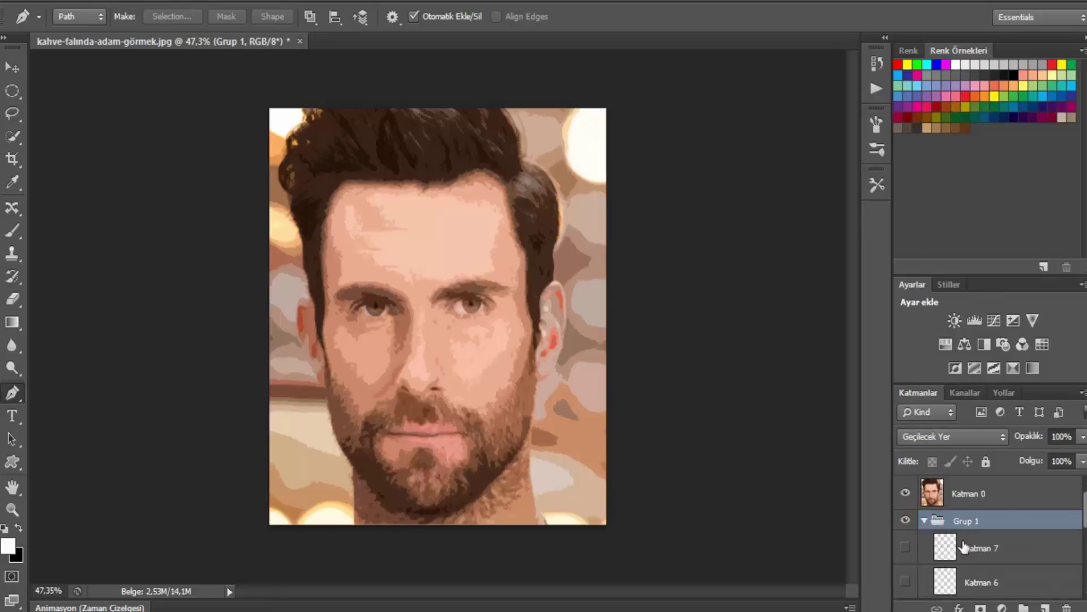
scroll(971, 543, "down", 1)
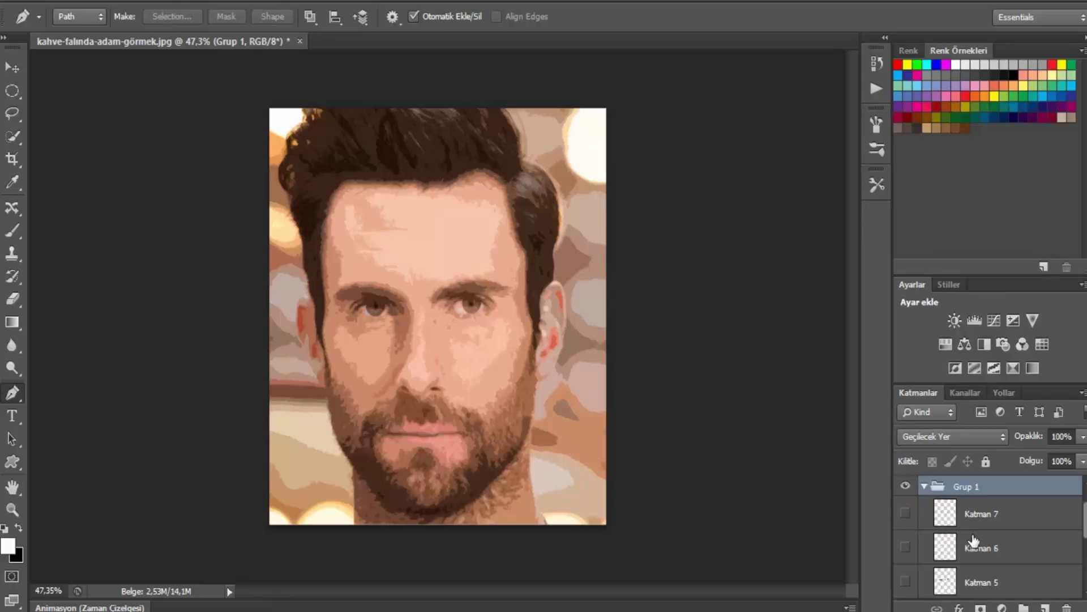
scroll(973, 543, "up", 1)
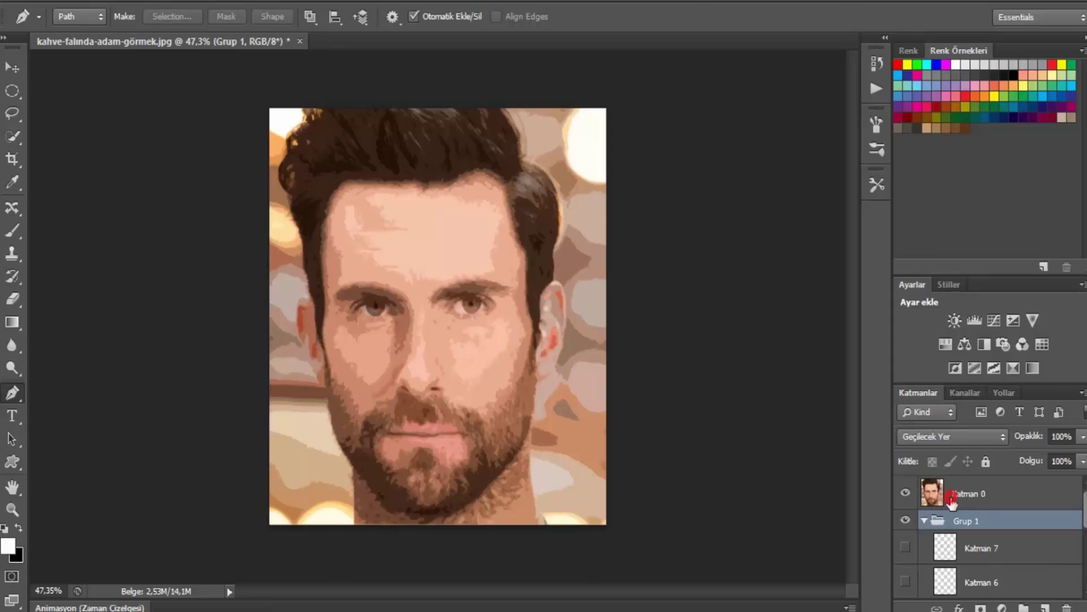
left_click(948, 480)
left_click(947, 440)
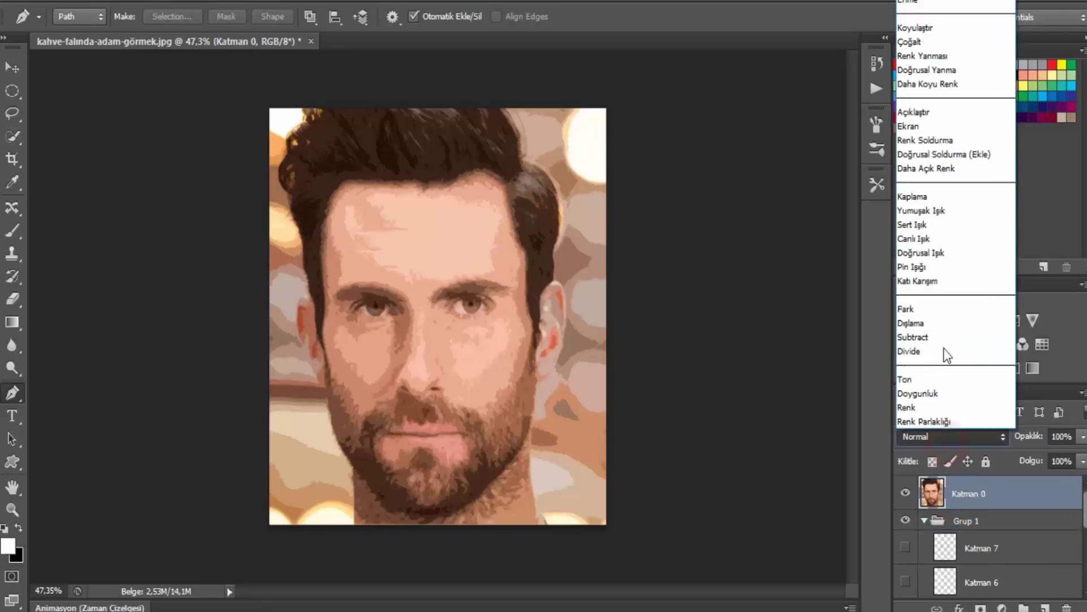
left_click(917, 198)
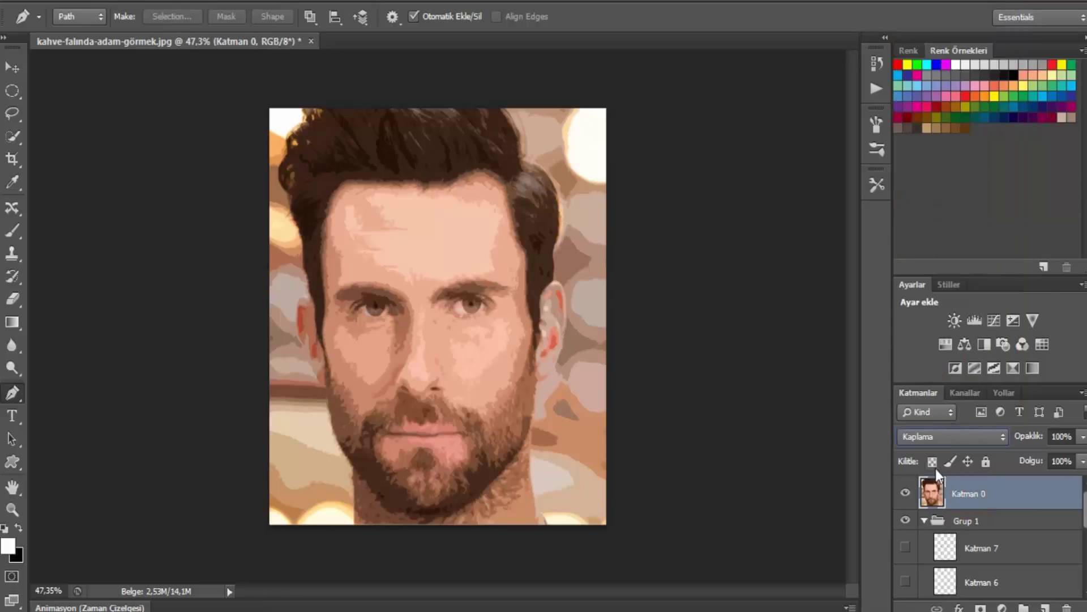
left_click(956, 436)
left_click(925, 199)
- Delete Grup 1 as a group only, keeping Katman 7, 6 and 5
scroll(951, 513, "down", 2)
scroll(951, 512, "up", 2)
right_click(965, 520)
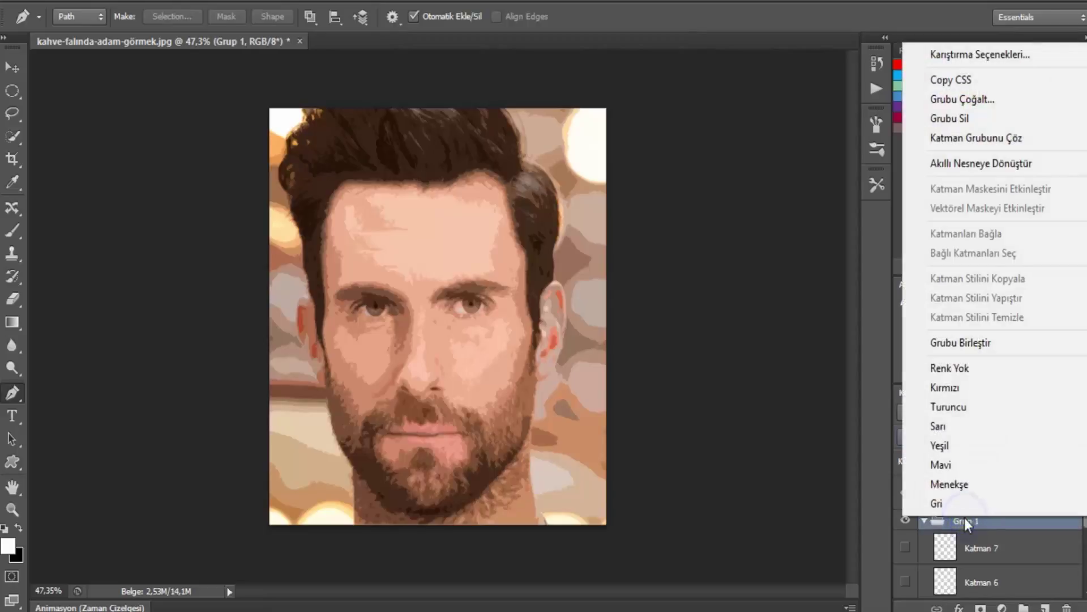
left_click(987, 118)
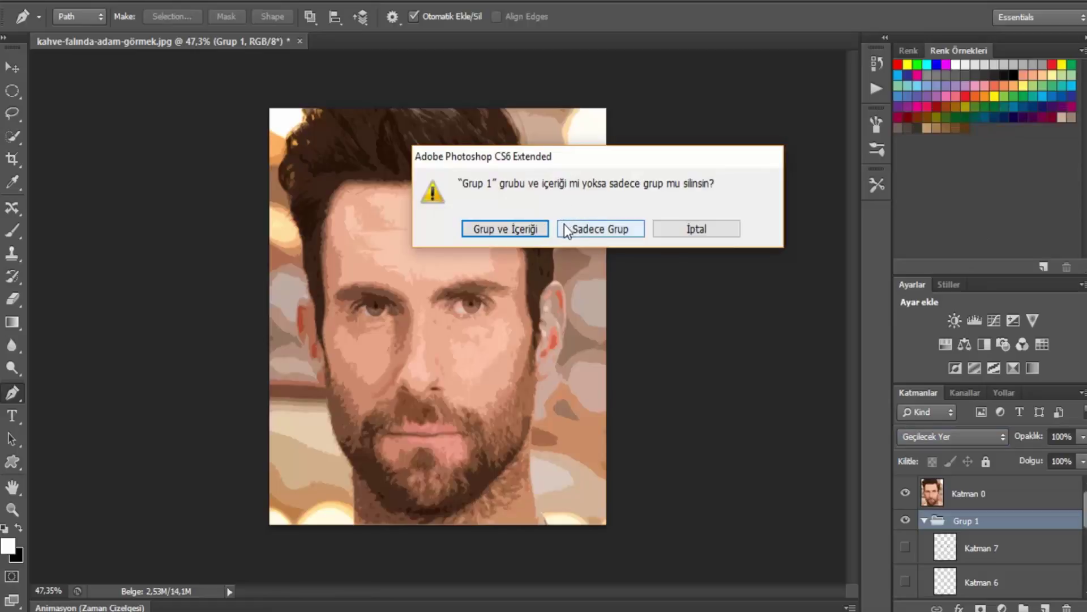
left_click(581, 223)
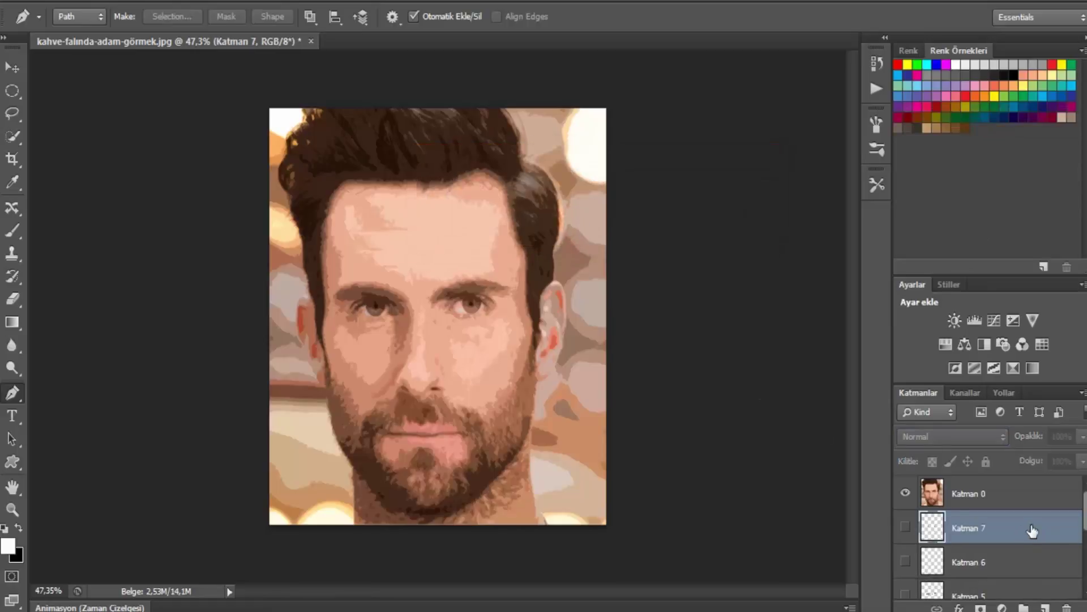
- Turn on visibility for Katman 7 through Katman 1, including the eyes, eyebrows, mustache, beard and hair layers
scroll(1019, 531, "down", 2)
left_click(1019, 531)
left_click(906, 563)
scroll(906, 562, "down", 2)
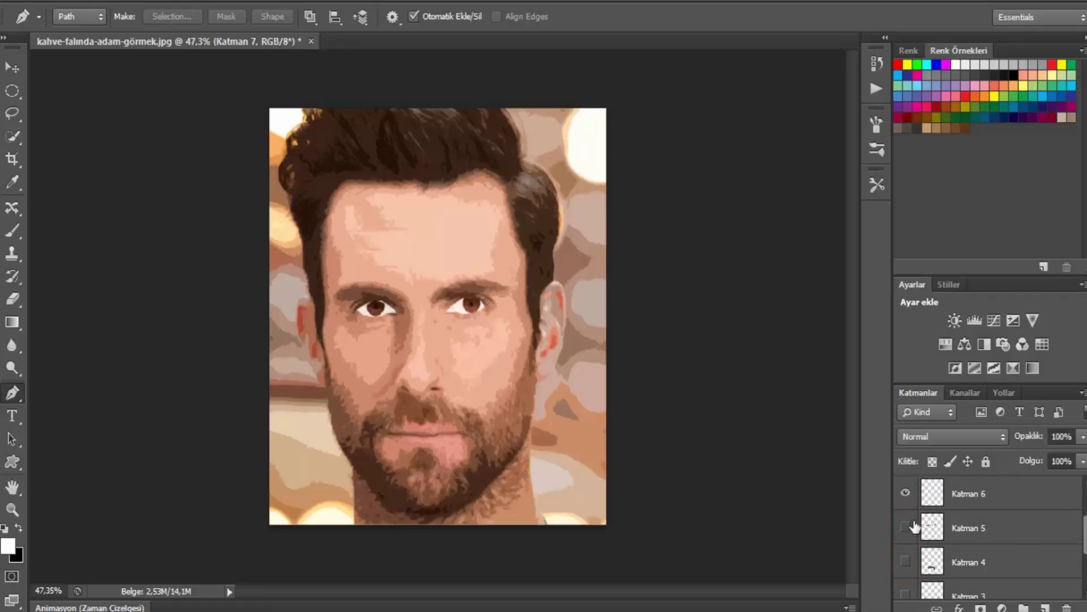
left_click(905, 528)
left_click(905, 561)
scroll(901, 568, "down", 1)
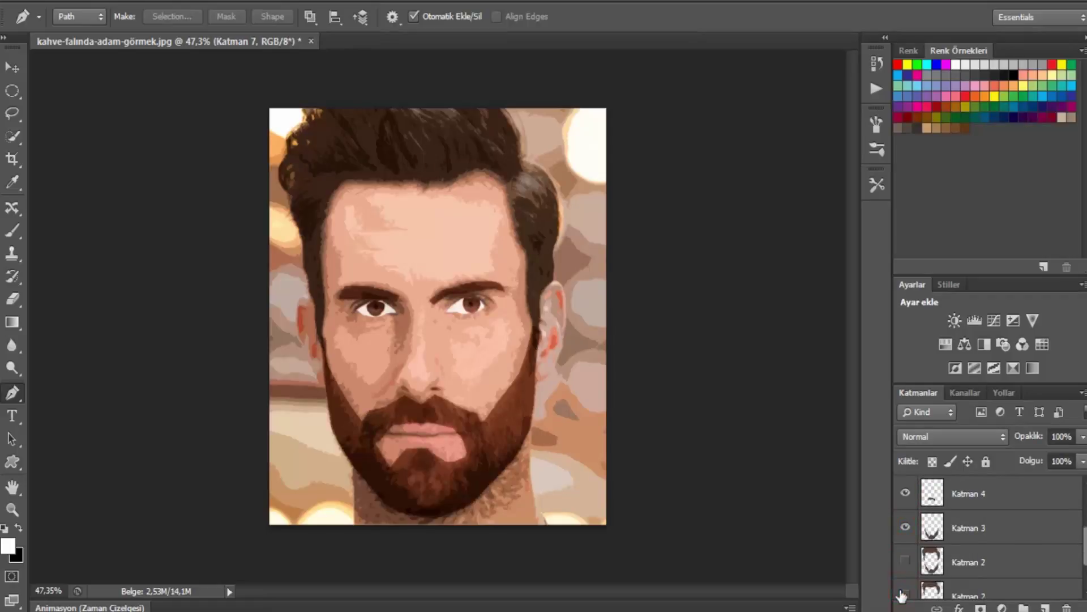
scroll(901, 569, "down", 1)
left_click(905, 560)
left_click(904, 597)
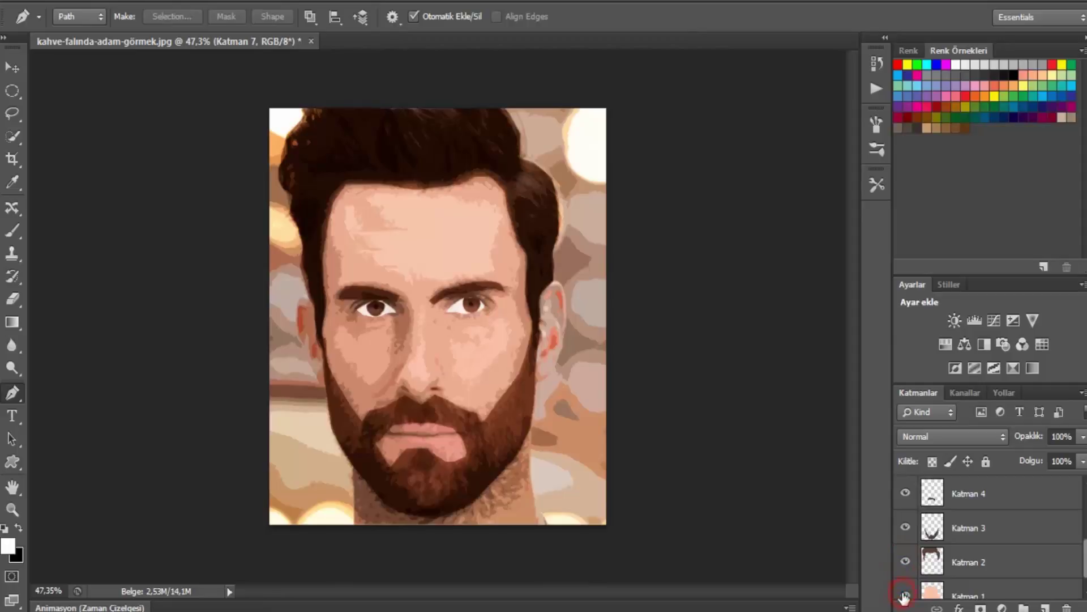
scroll(904, 598, "up", 3)
scroll(904, 598, "up", 1)
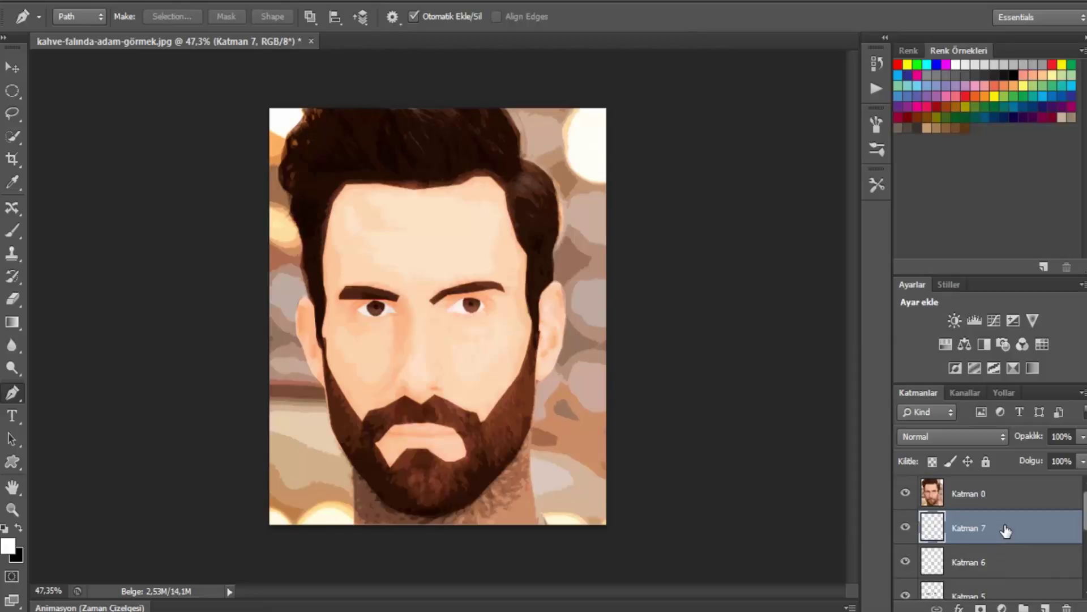
scroll(1006, 531, "down", 3)
- Merge the selected portrait layers Katman 7 through Katman 1 into one layer
left_click(999, 583, "shift")
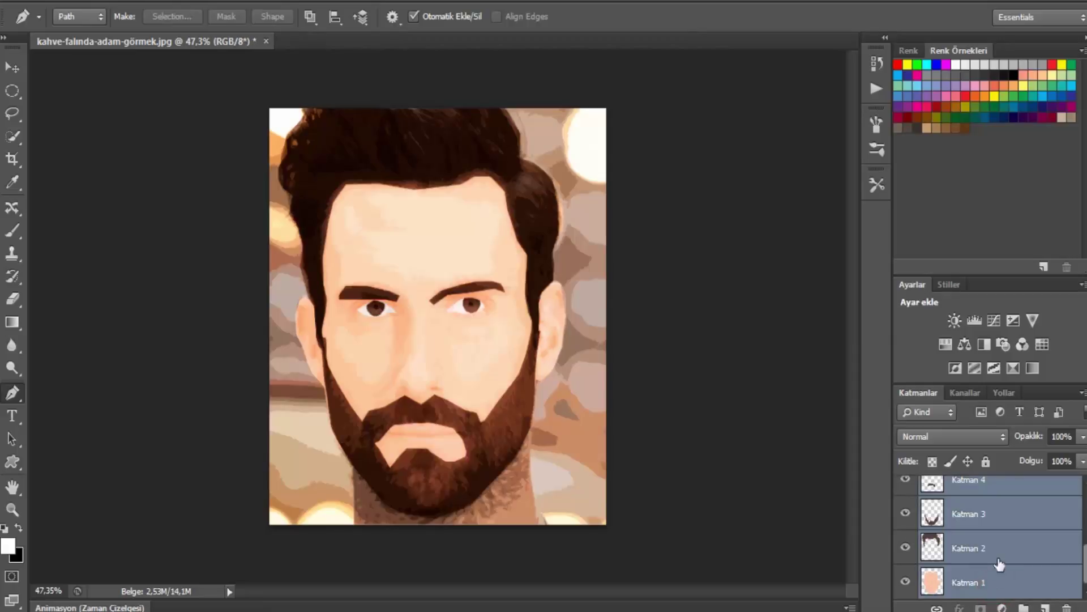
right_click(999, 550)
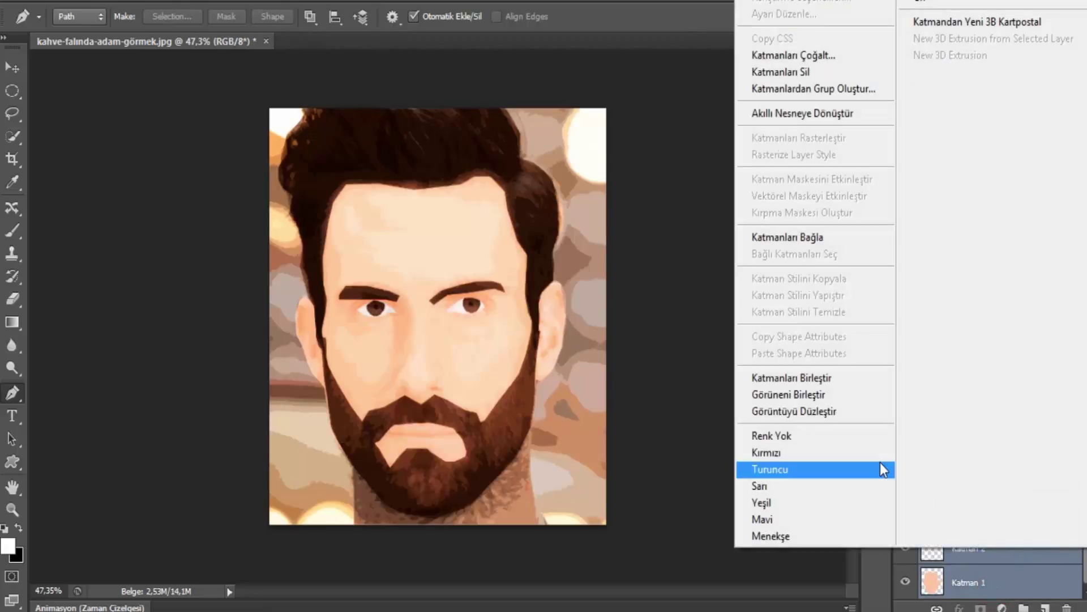
left_click(892, 377)
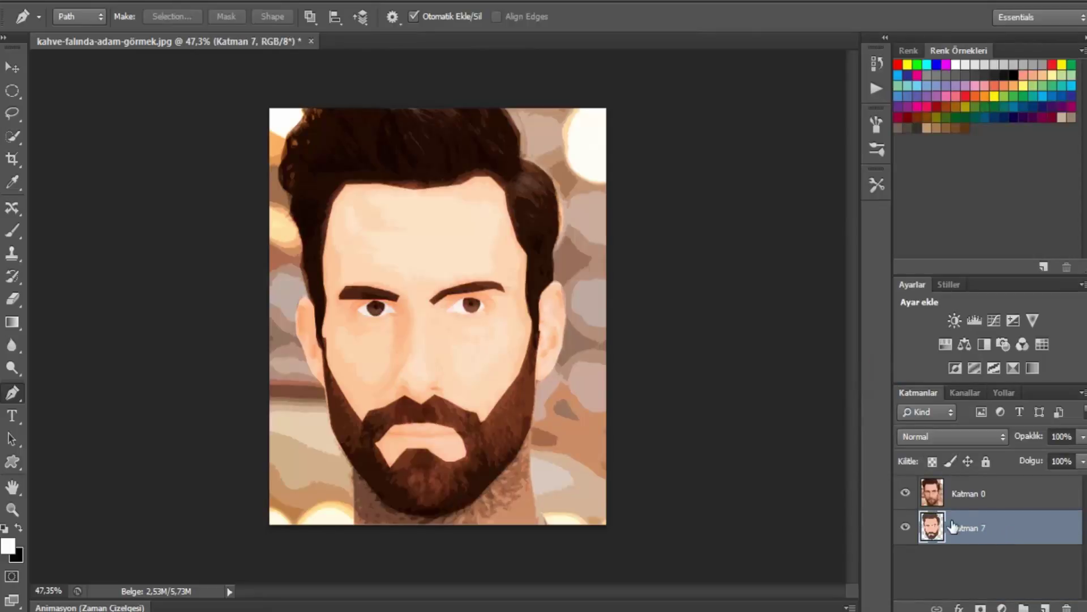
- Select the merged portrait's pixels, invert, and delete that area from Katman 0
right_click(936, 529)
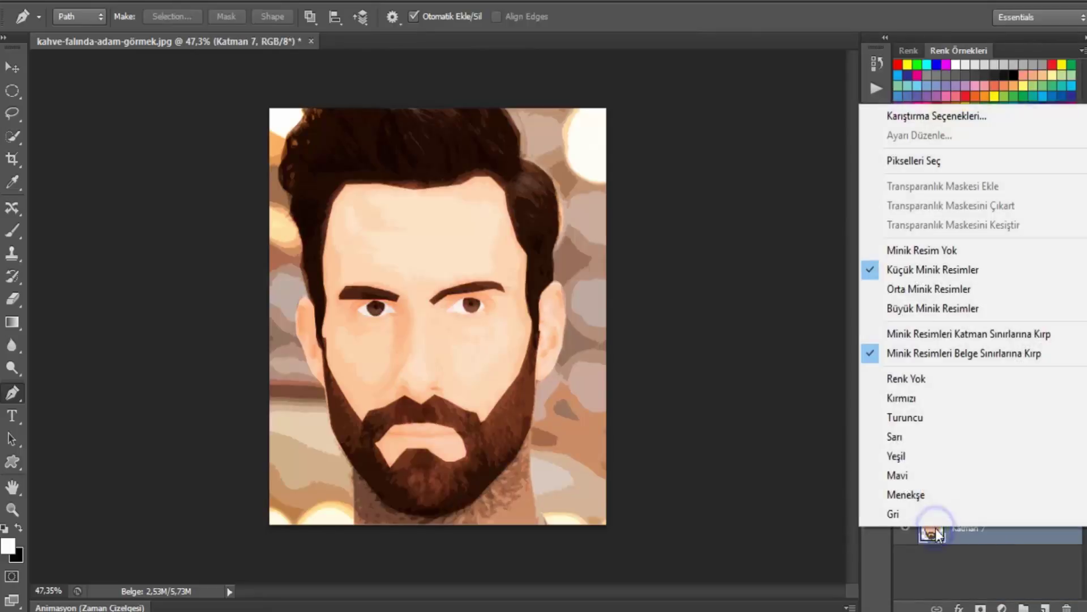
left_click(974, 159)
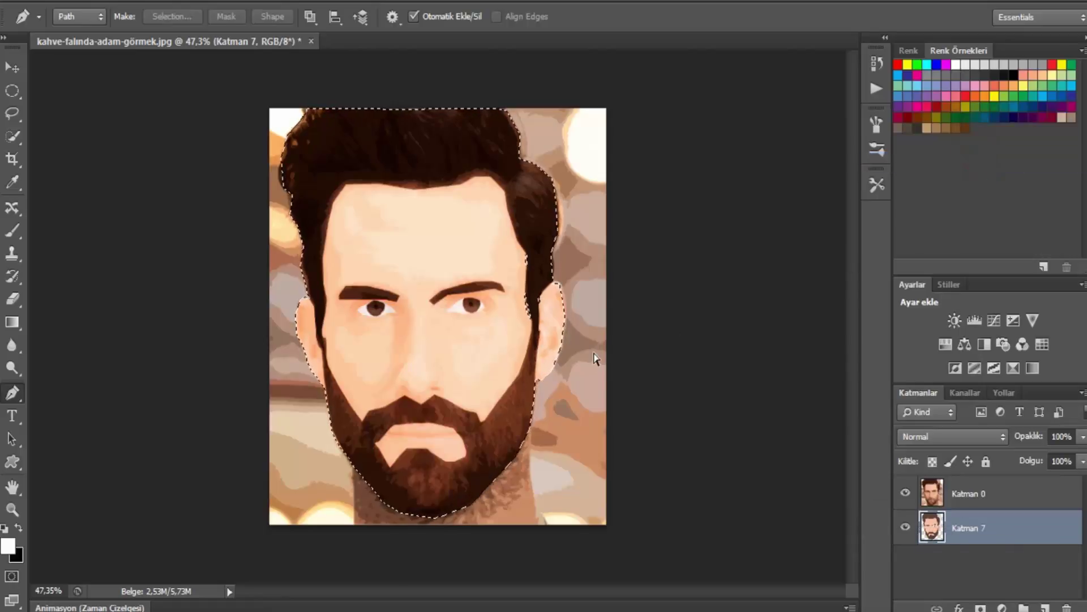
key("ctrl+shift+i")
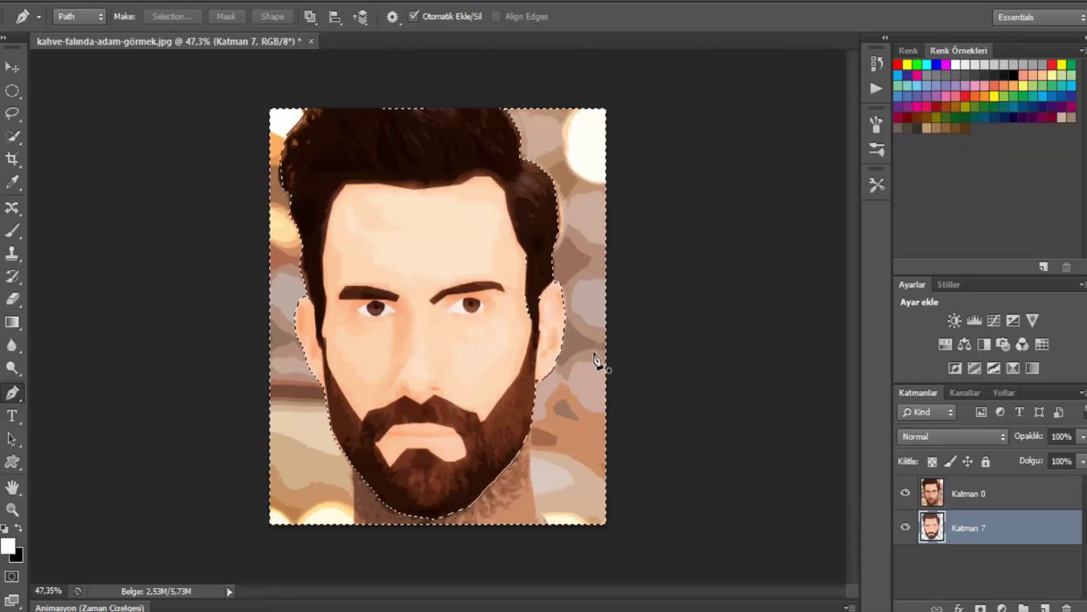
left_click(955, 496)
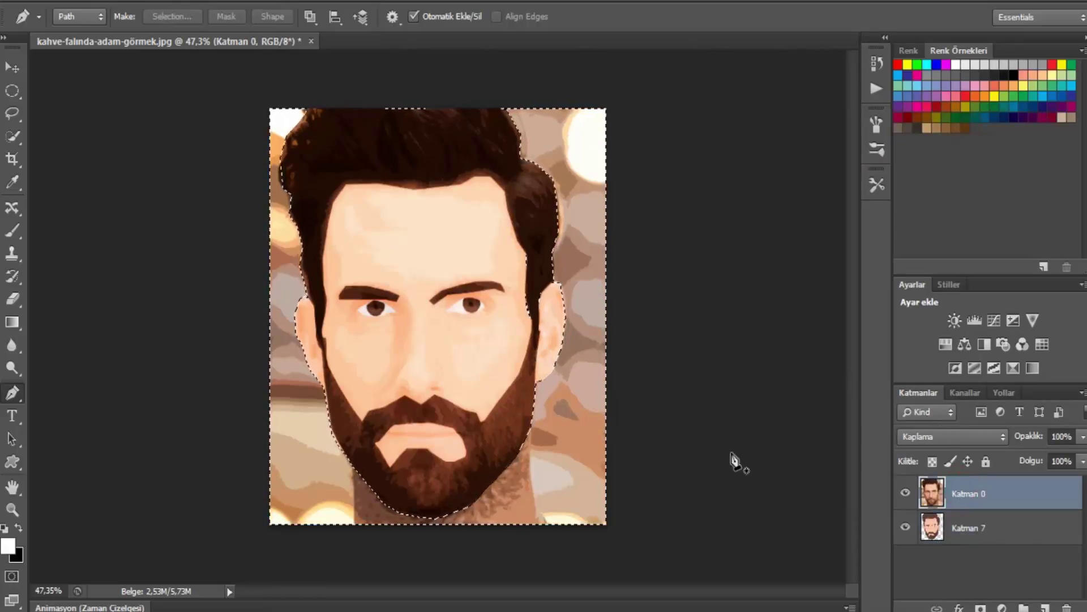
key("Delete")
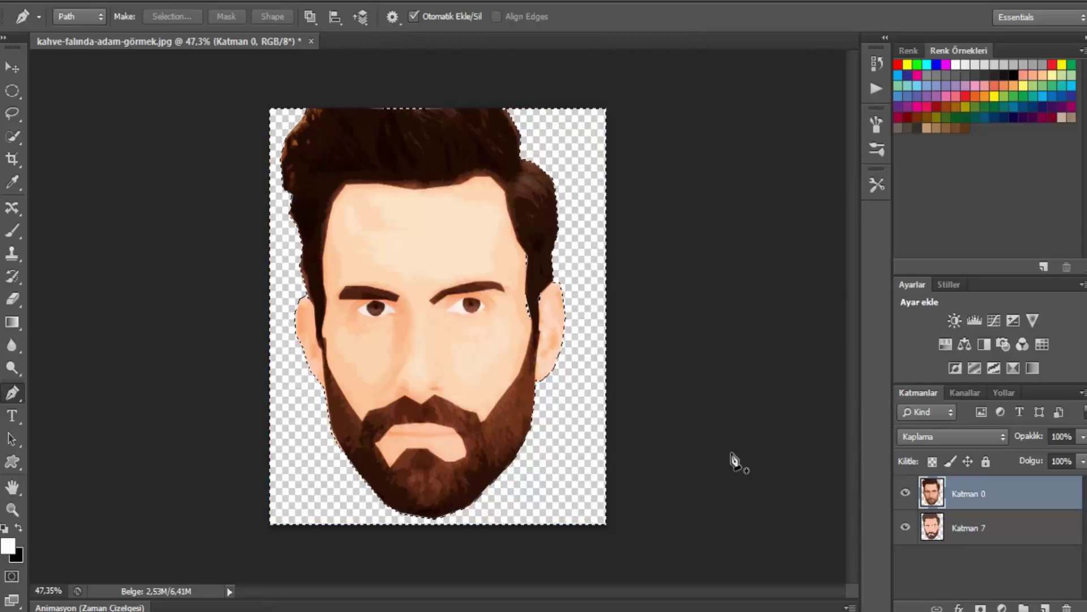